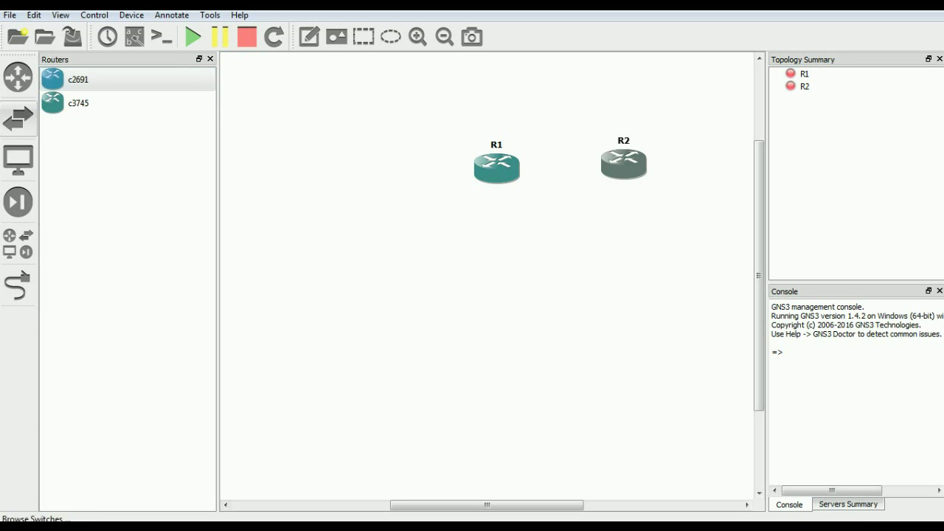
Add an Ethernet switch below R1 and move both routers and the switch slightly upward on the canvas
left_click(18, 118)
left_click(96, 126)
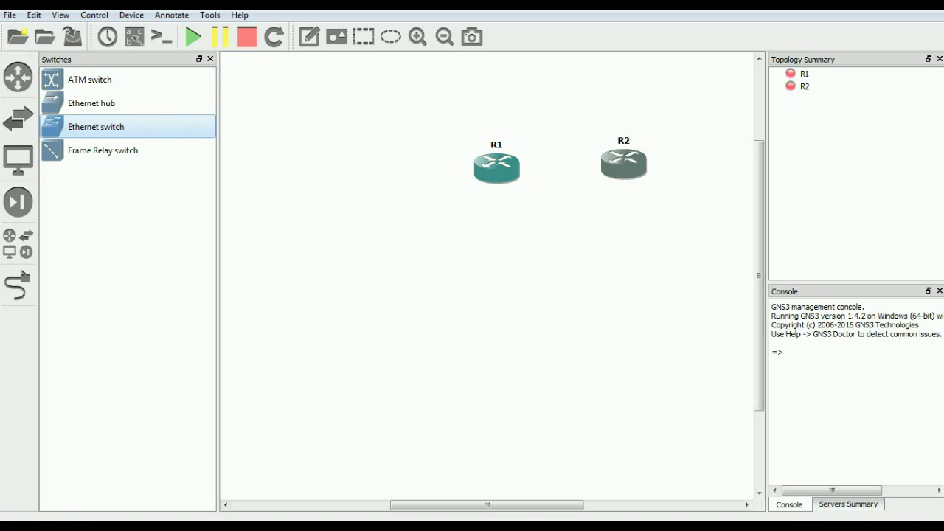
left_click_drag(96, 126, 494, 237)
left_click_drag(497, 168, 497, 149)
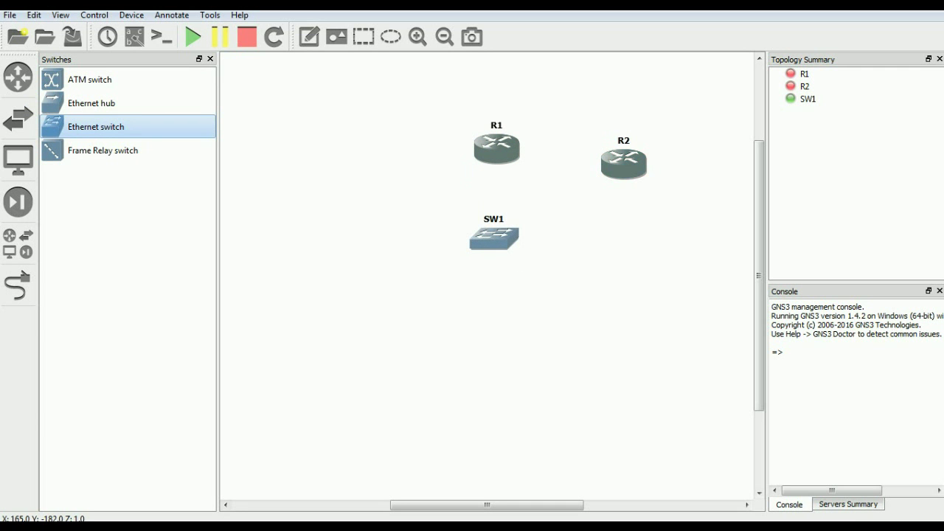
left_click_drag(624, 163, 629, 150)
left_click_drag(494, 238, 495, 232)
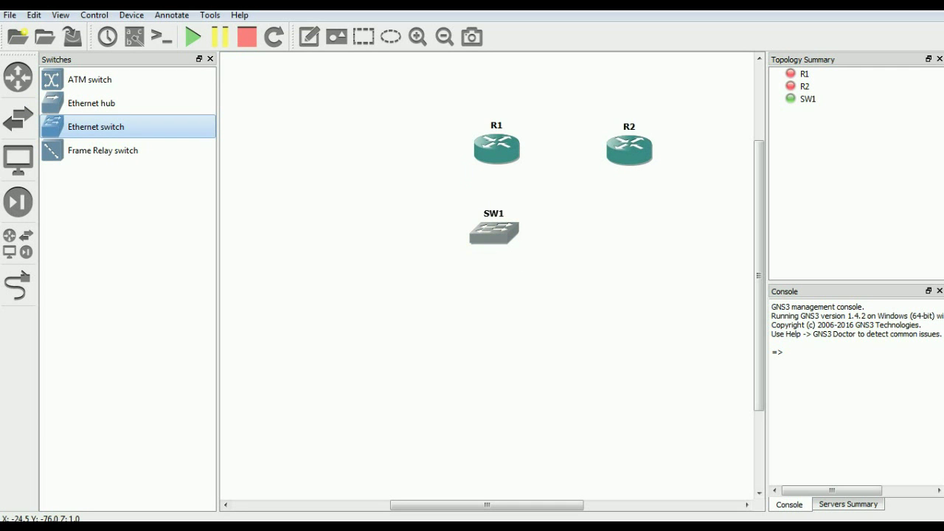
Add a host beside R1 opposite R2, plus a staggered row of four hosts below and to the left of SW1
left_click(18, 116)
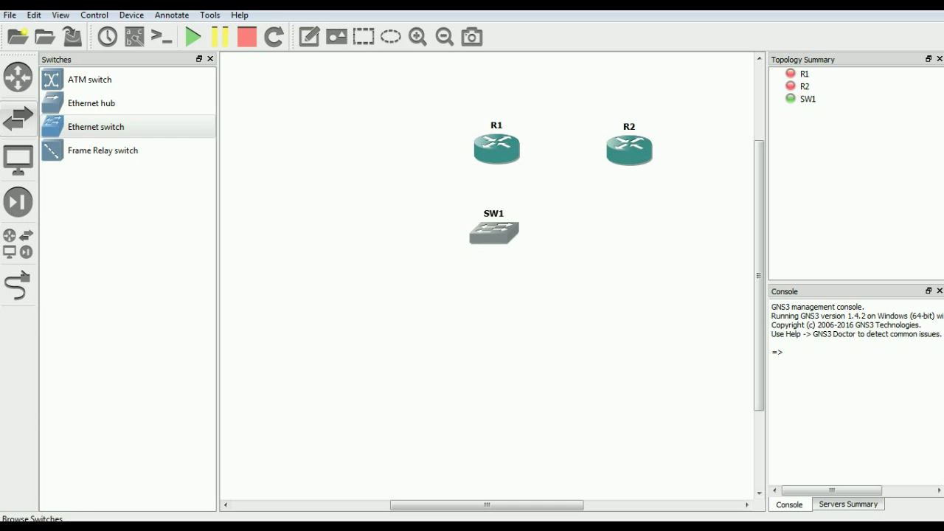
left_click(18, 159)
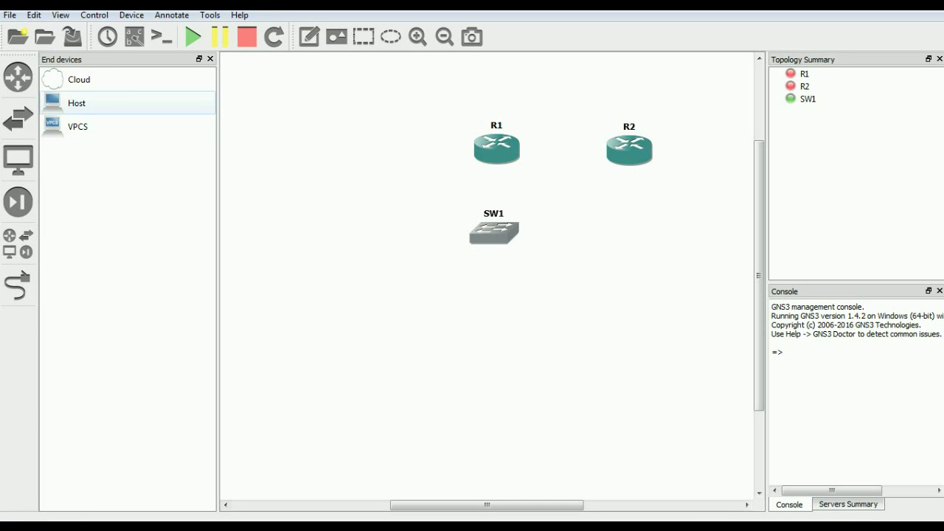
left_click_drag(76, 103, 360, 152)
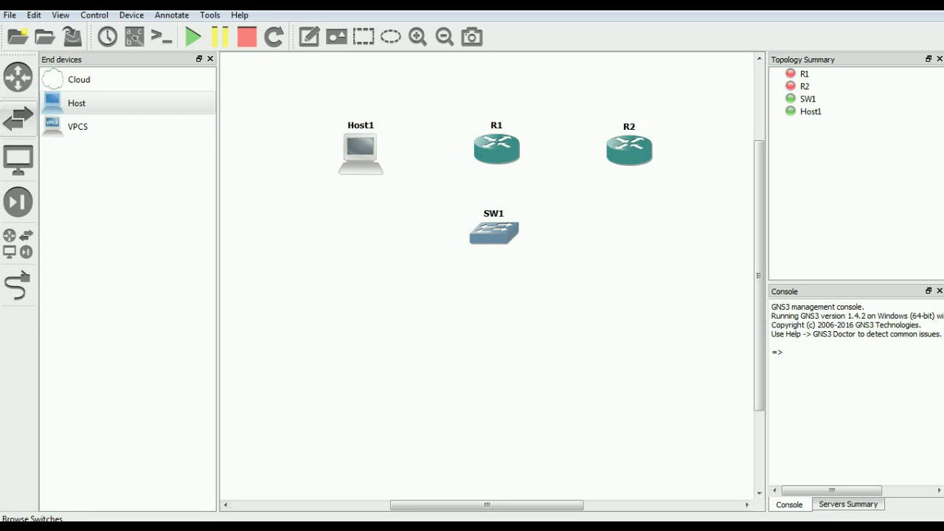
left_click_drag(76, 103, 284, 298)
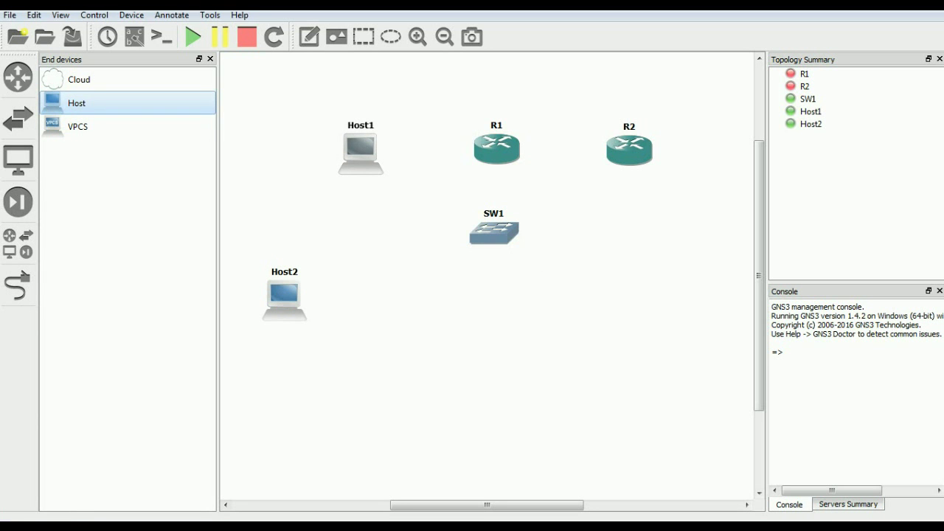
left_click_drag(76, 104, 343, 312)
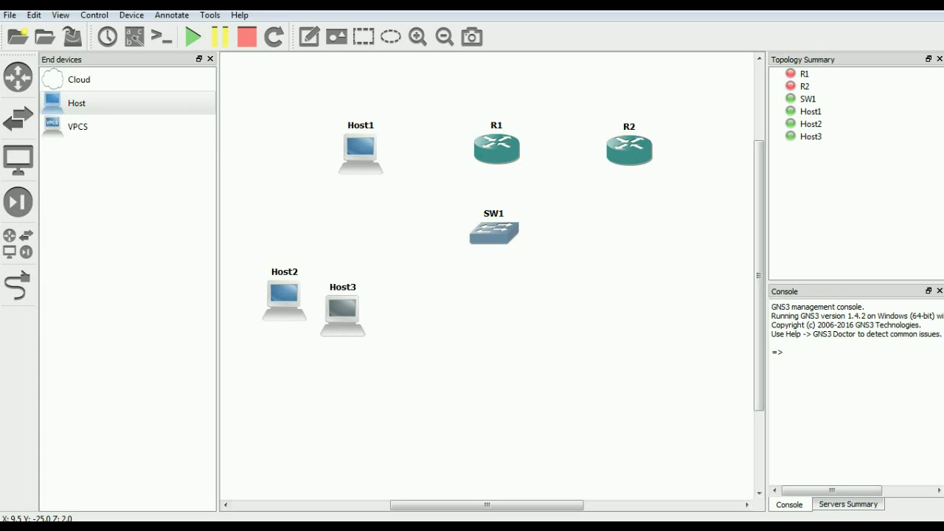
left_click_drag(77, 103, 400, 301)
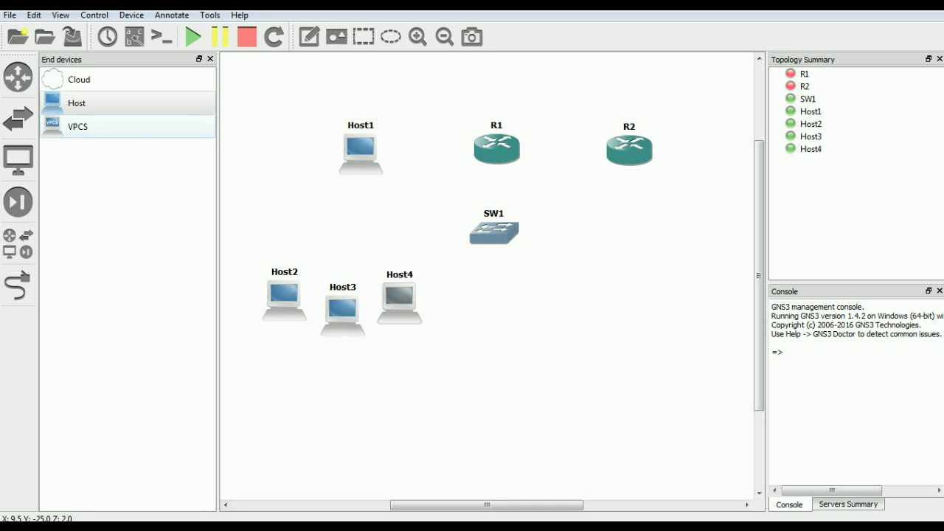
left_click_drag(77, 103, 455, 312)
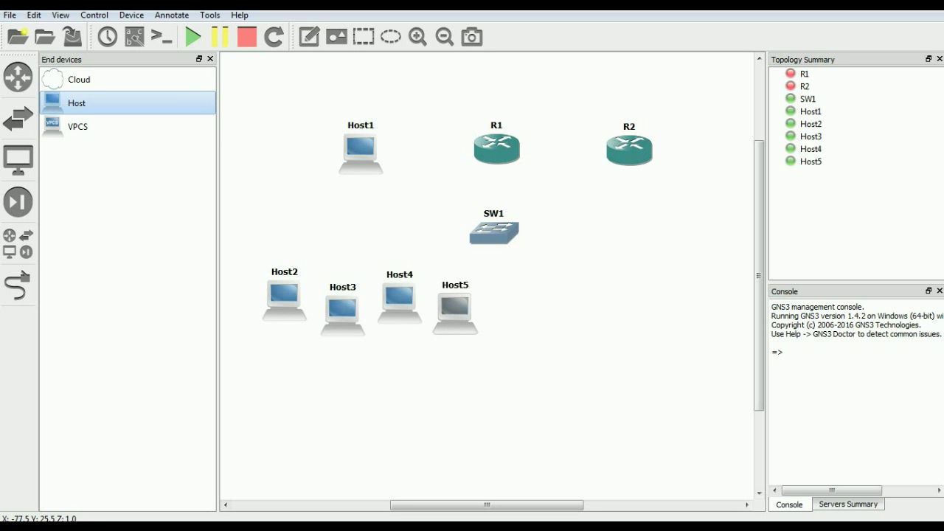
Add four more hosts in a staggered row below and to the right of SW1, continuing the existing host row
left_click_drag(77, 103, 561, 310)
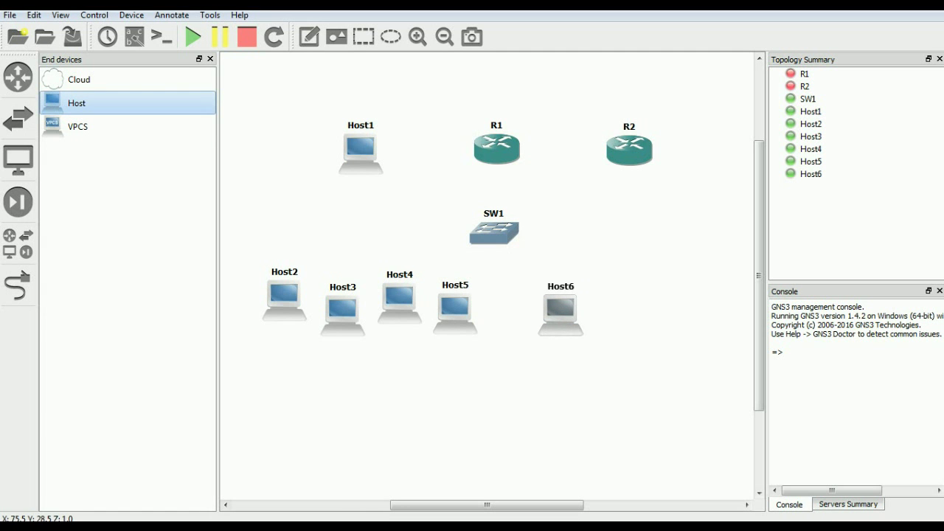
left_click(77, 102)
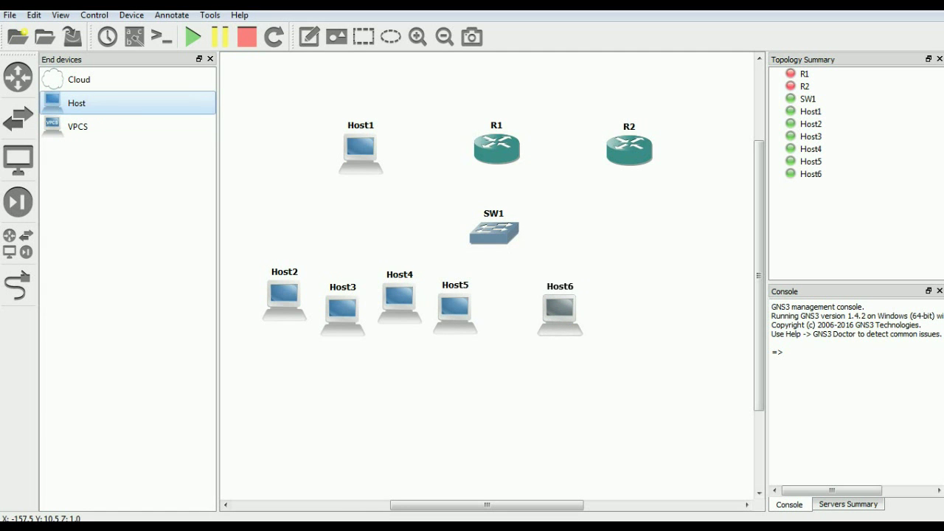
left_click_drag(77, 102, 614, 296)
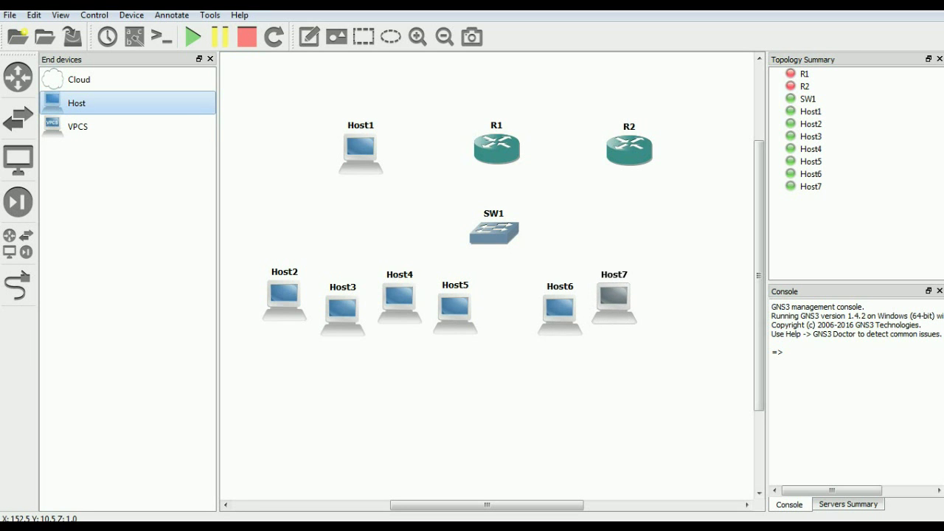
left_click_drag(77, 103, 671, 327)
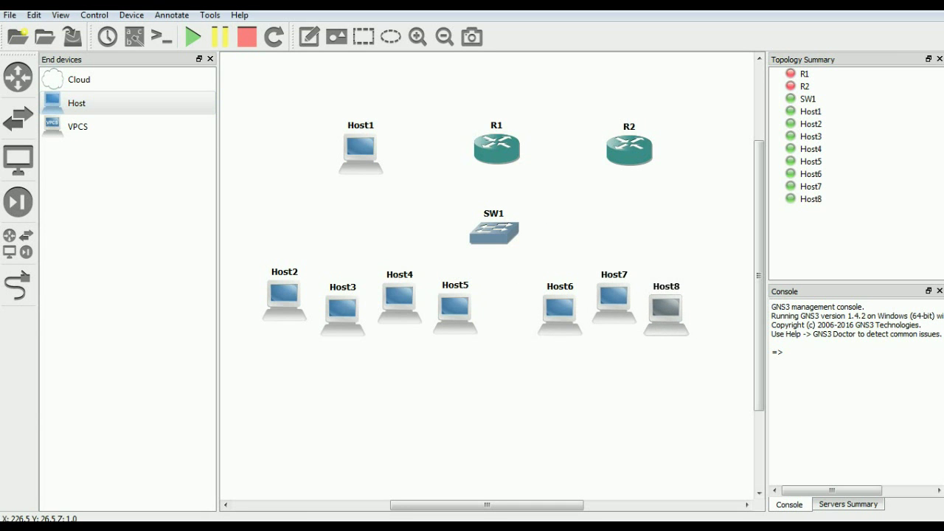
left_click(77, 104)
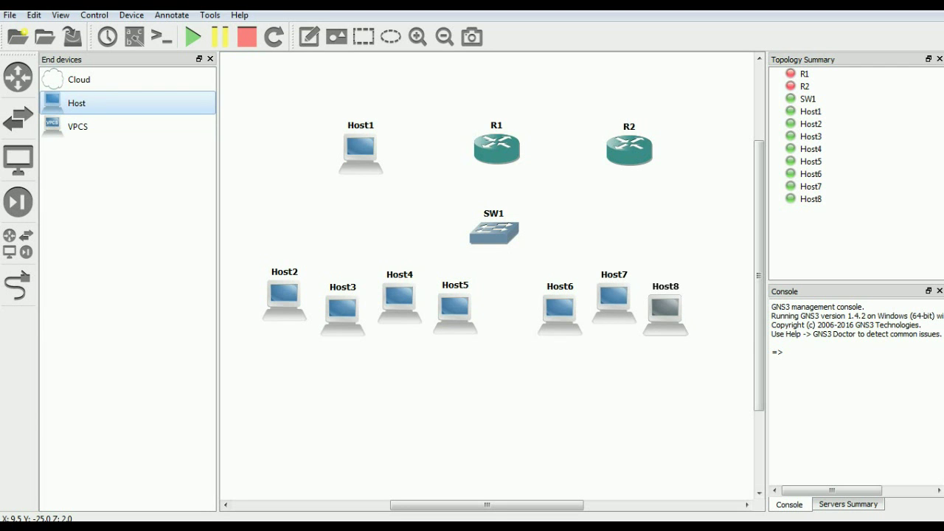
left_click(723, 318)
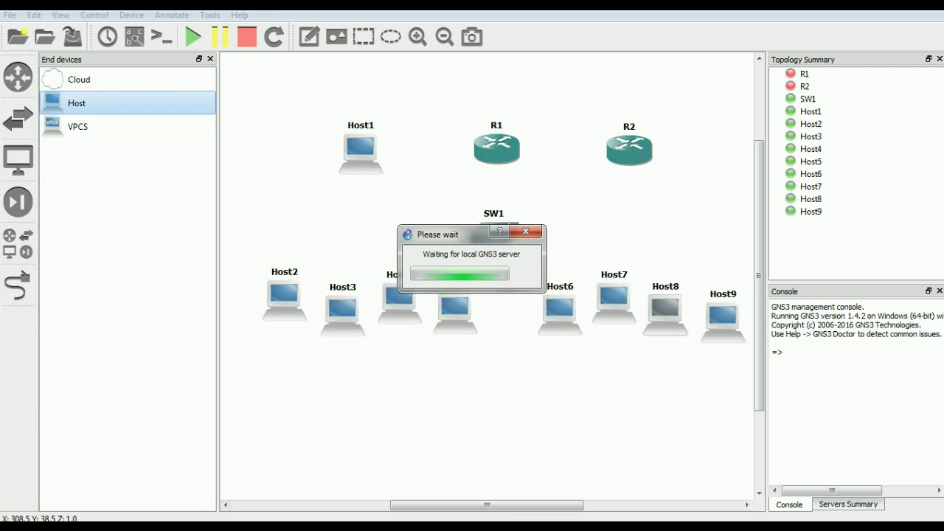
left_click_drag(723, 317, 715, 299)
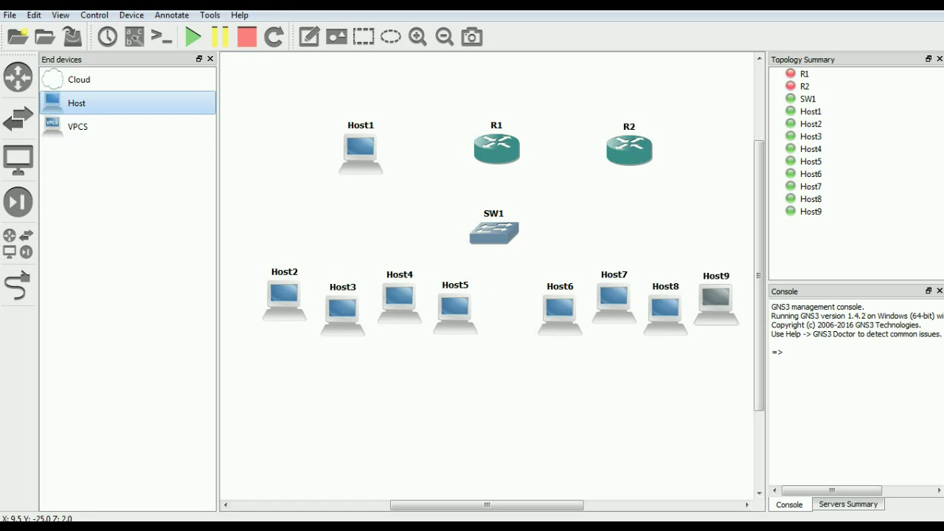
Change the hostname of Host1, the host beside R1, to Server
right_click(365, 146)
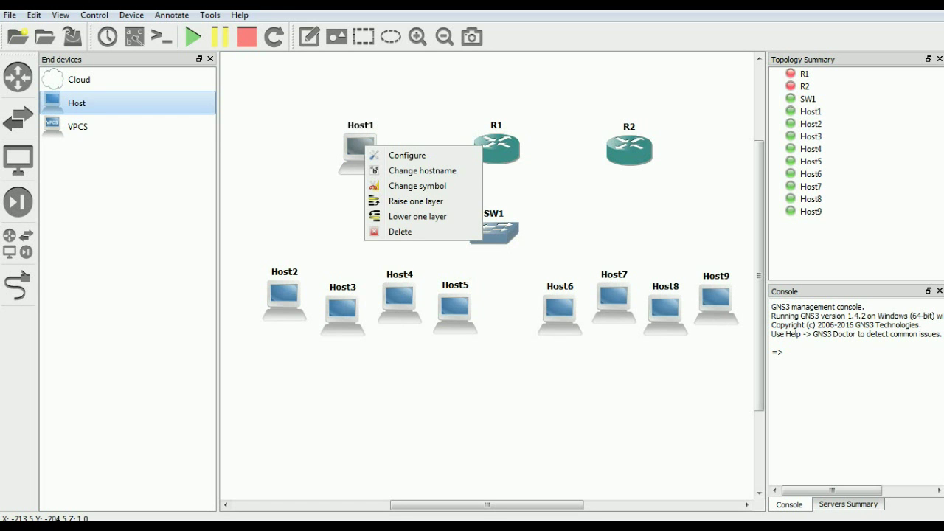
left_click(422, 170)
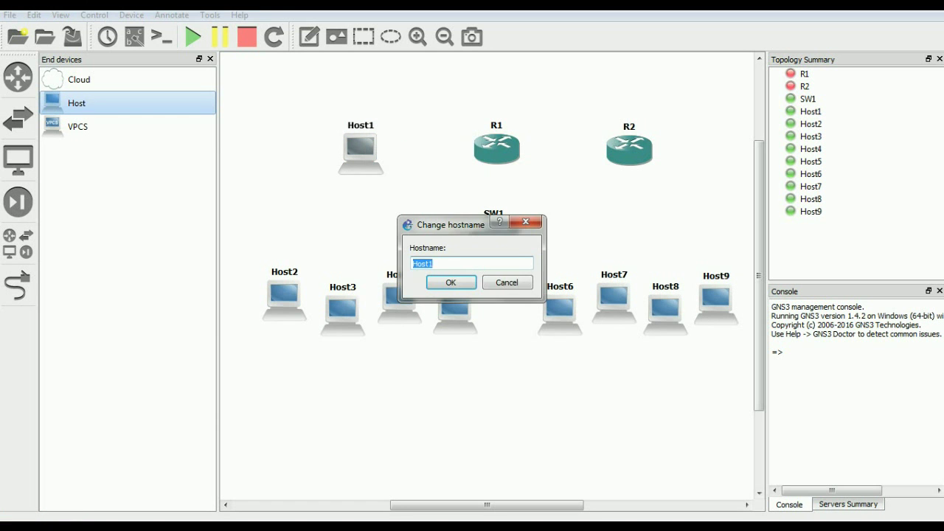
type("Server")
key("Return")
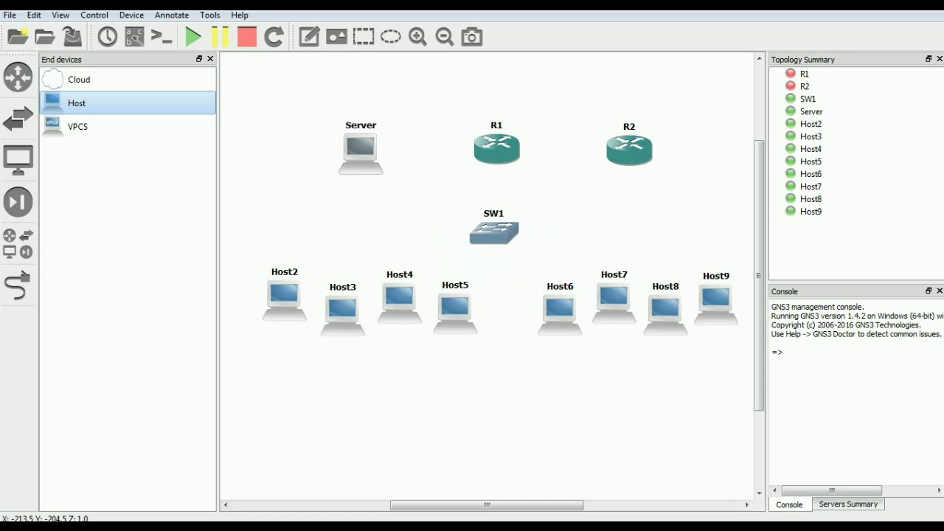
Change the Server node's symbol to the library's "server" symbol
right_click(361, 150)
left_click(422, 186)
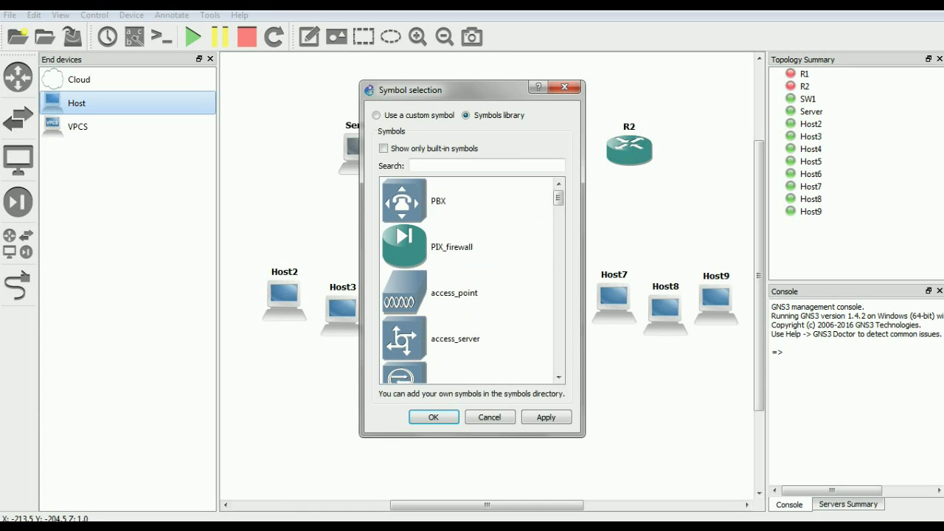
left_click(487, 165)
type("serve")
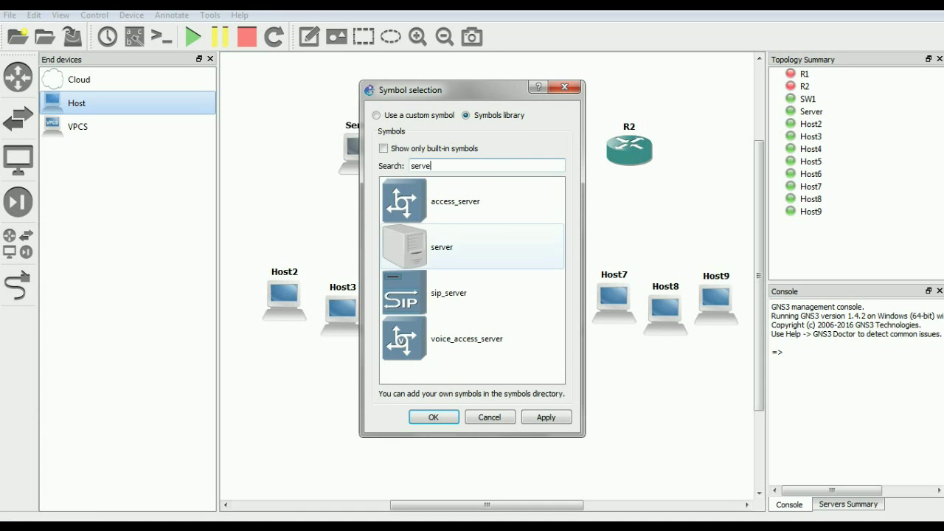
left_click(442, 247)
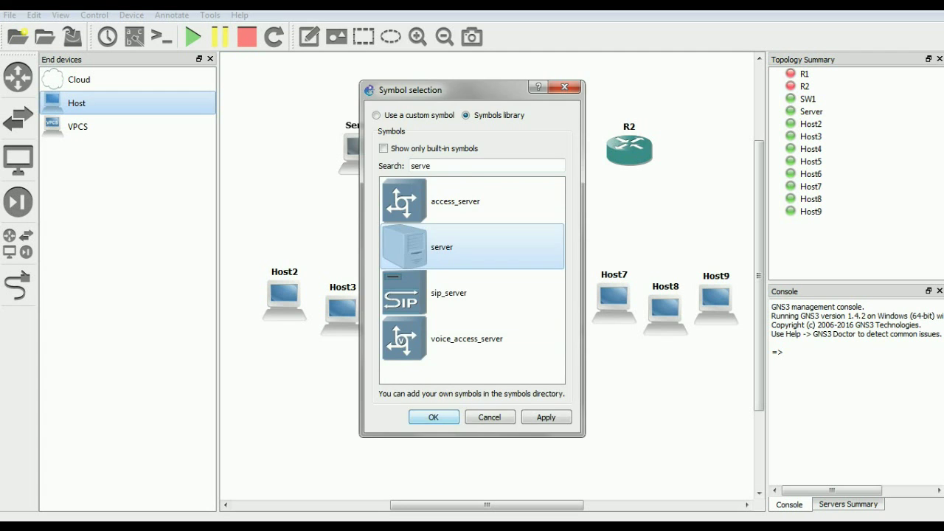
left_click(433, 418)
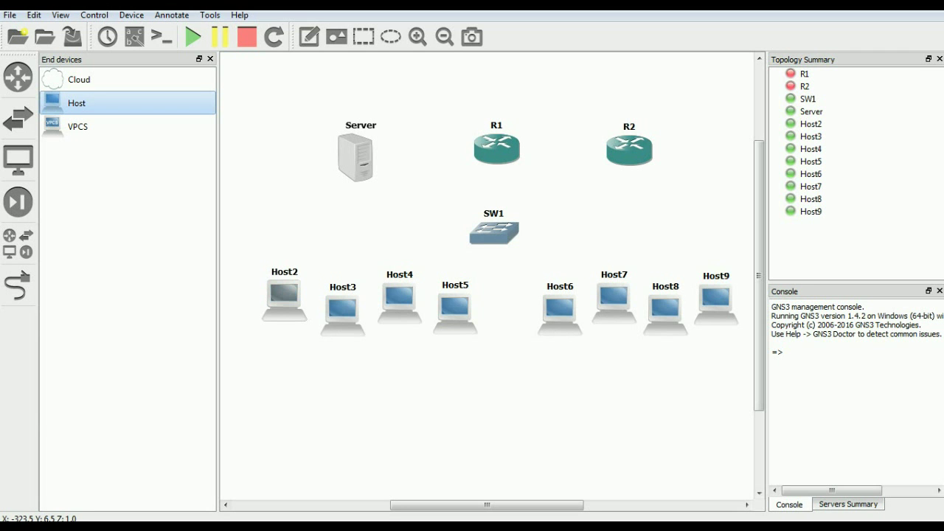
Change the hostname of Host2 to 192.168.1.2
right_click(290, 292)
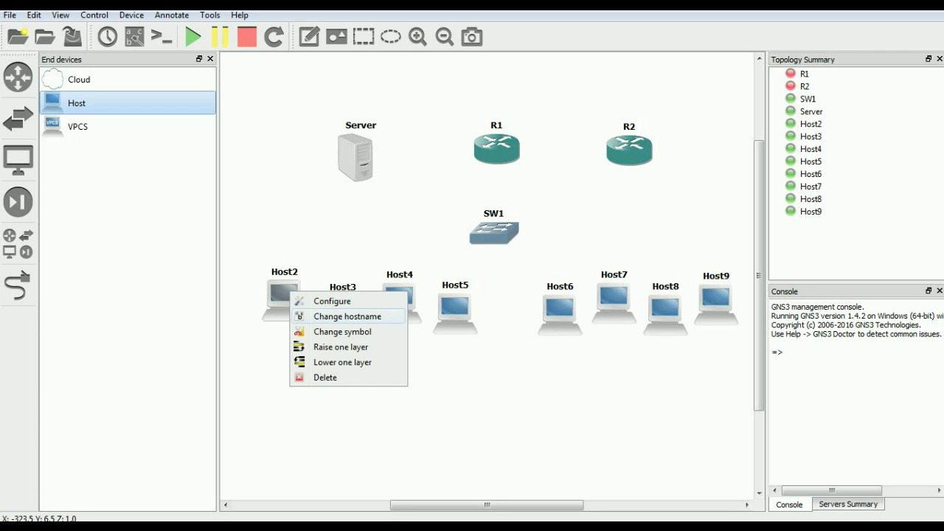
left_click(347, 315)
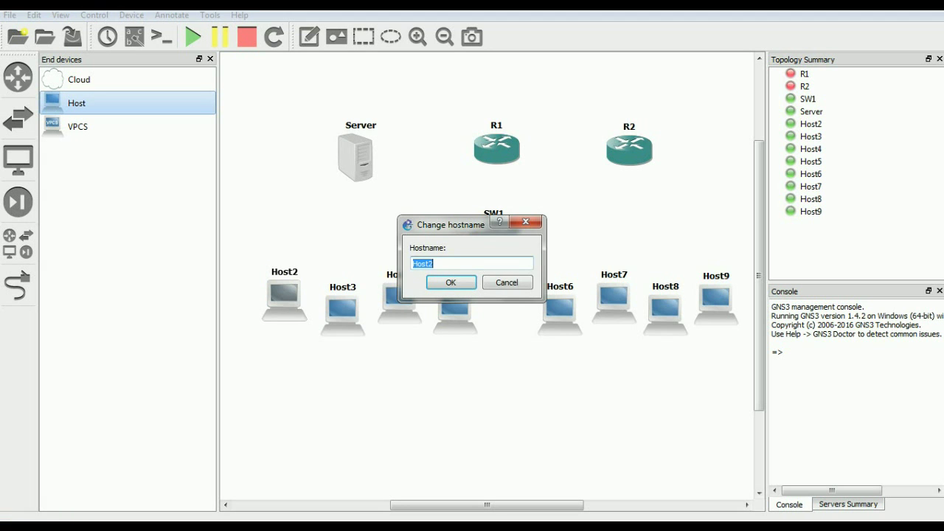
type("192.168.1")
key("Return")
Change the hostname of Host3 to 192.168.1.3, copying the address for reuse on the other hosts
right_click(344, 297)
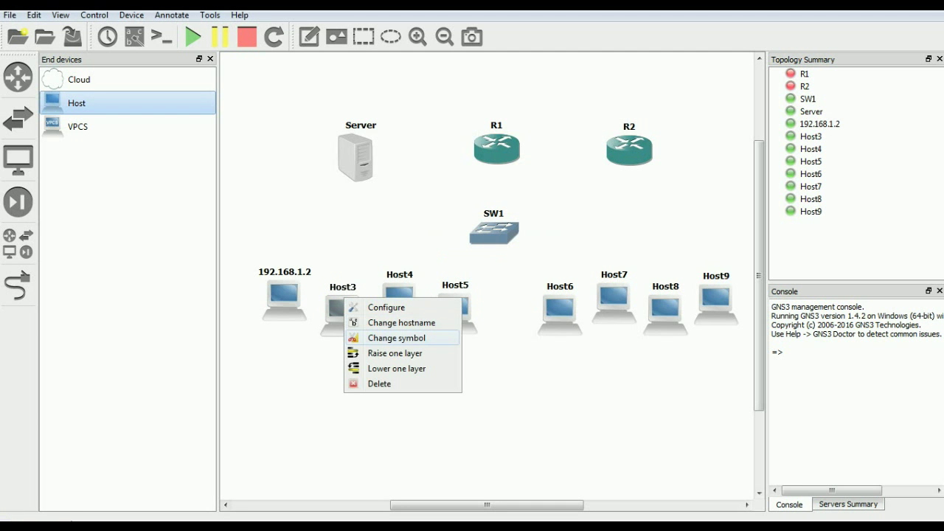
left_click(401, 322)
type("192.168.1.3")
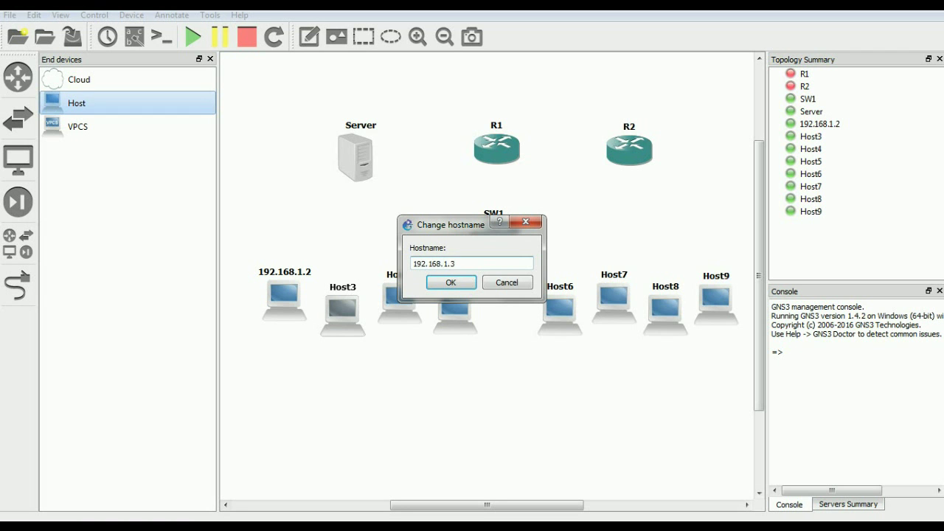
key("ctrl+a")
key("ctrl+c")
left_click(451, 283)
Change the hostname of Host4 to 192.168.1.4, reusing the copied address
right_click(402, 303)
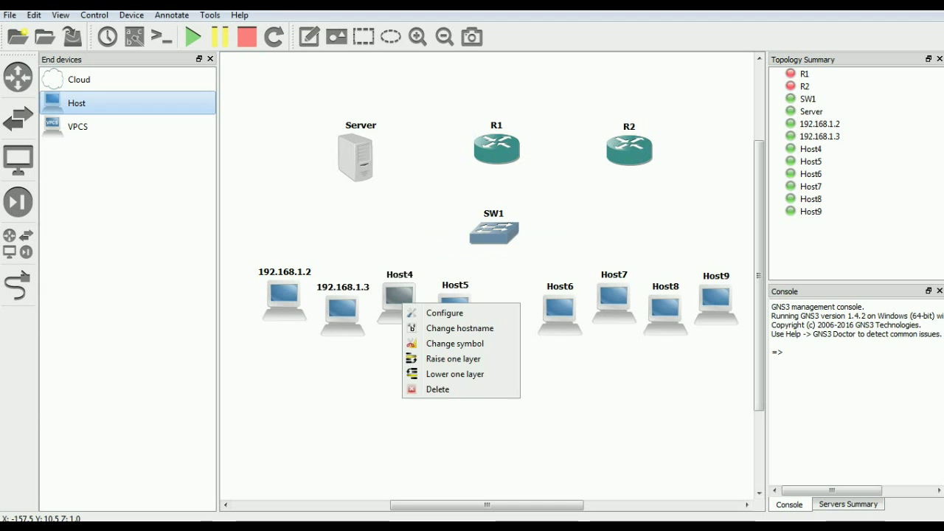
left_click(459, 328)
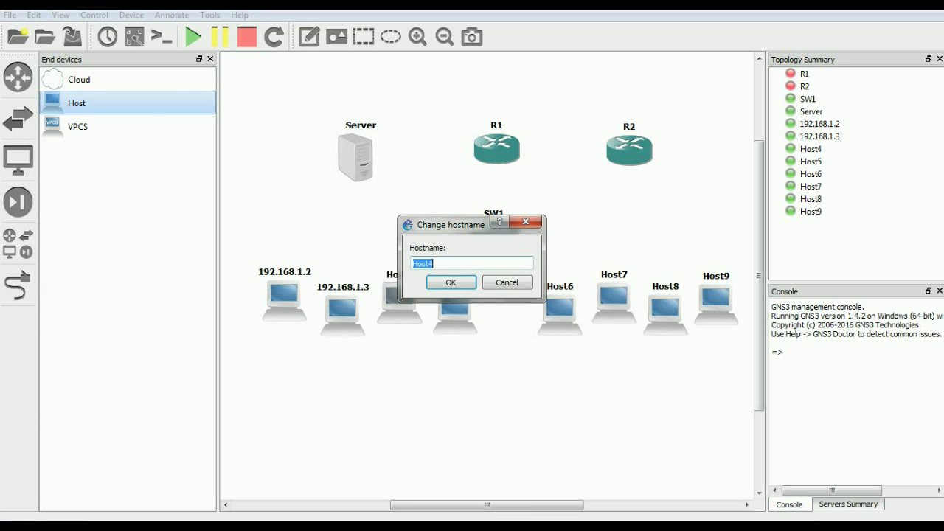
key("ctrl+v")
left_click(451, 282)
Change the hostname of Host5 to 192.168.1.5, reusing the copied address
right_click(463, 301)
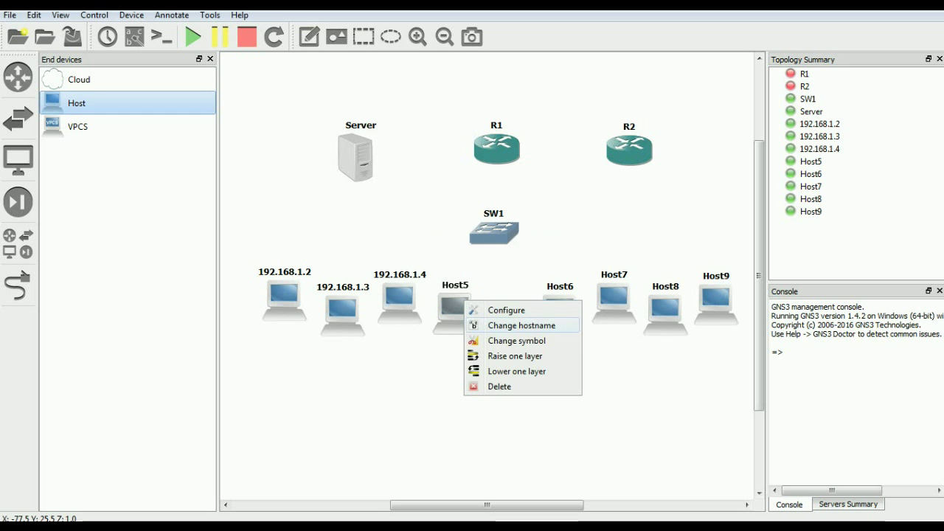
left_click(521, 325)
key("ctrl+v")
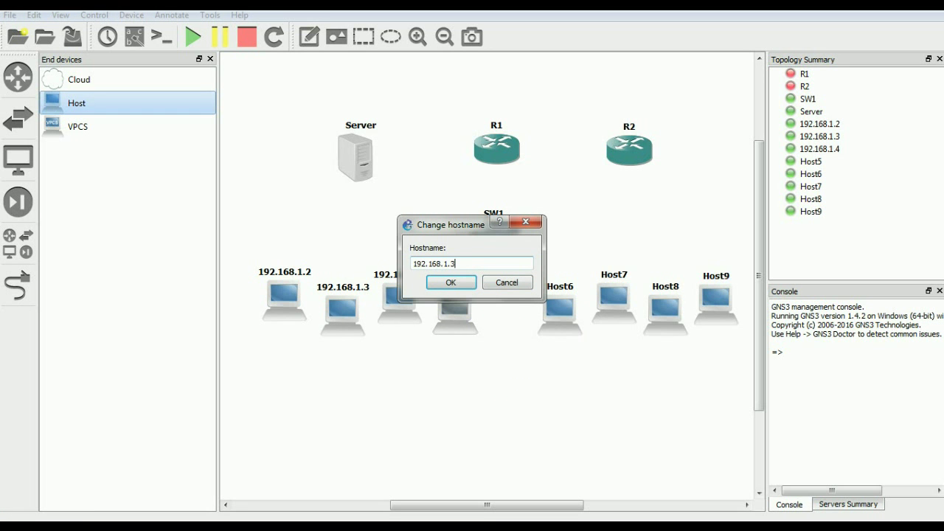
left_click(451, 282)
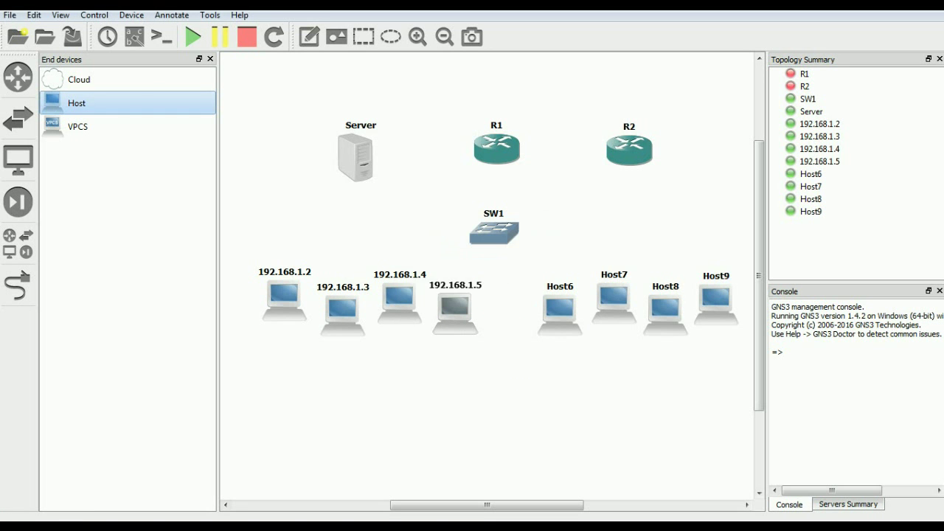
Change the hostname of Host6 to 192.168.1.6, reusing the copied address
right_click(576, 312)
left_click(633, 337)
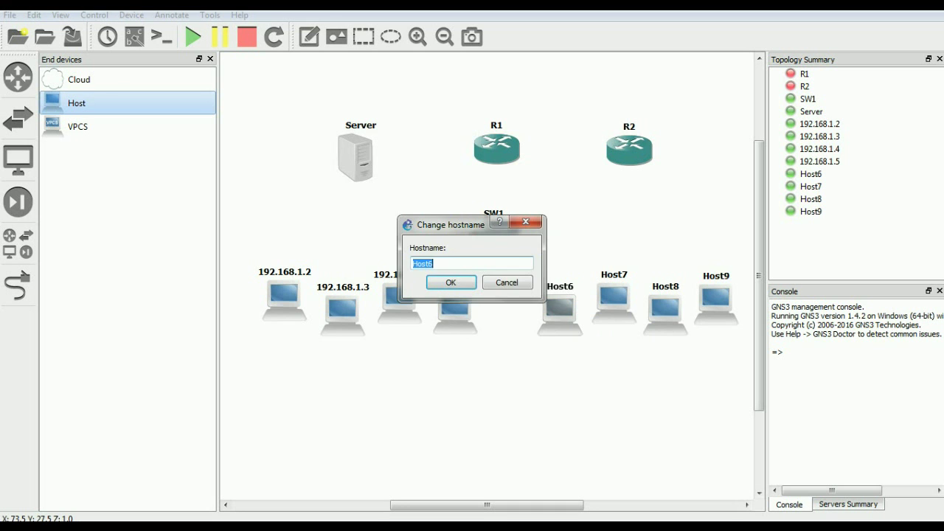
key("ctrl+v")
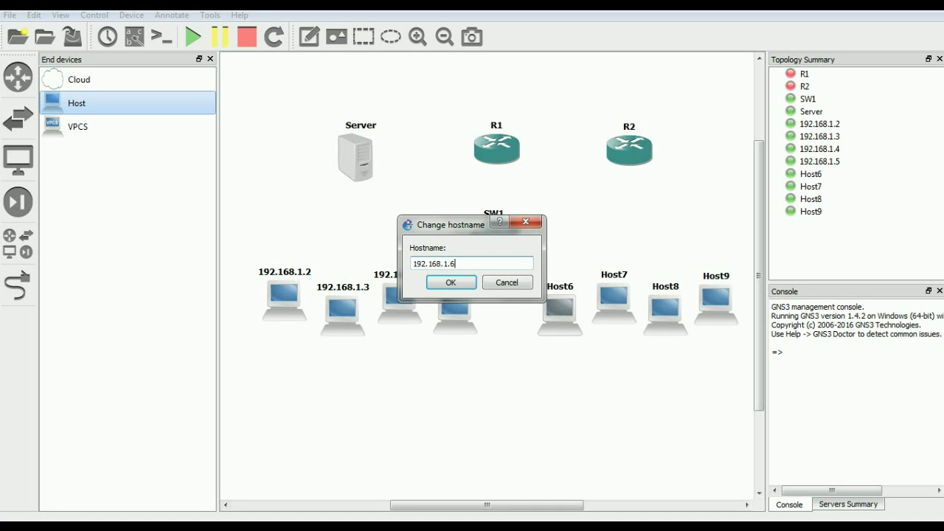
left_click(451, 282)
Change the hostname of Host7 to 192.168.1.7, reusing the copied address
right_click(610, 307)
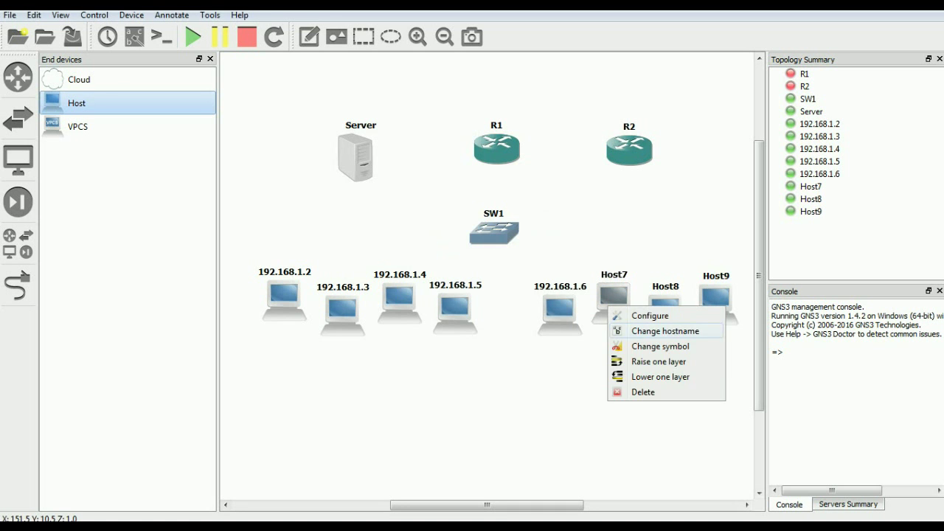
left_click(649, 332)
key("ctrl+v")
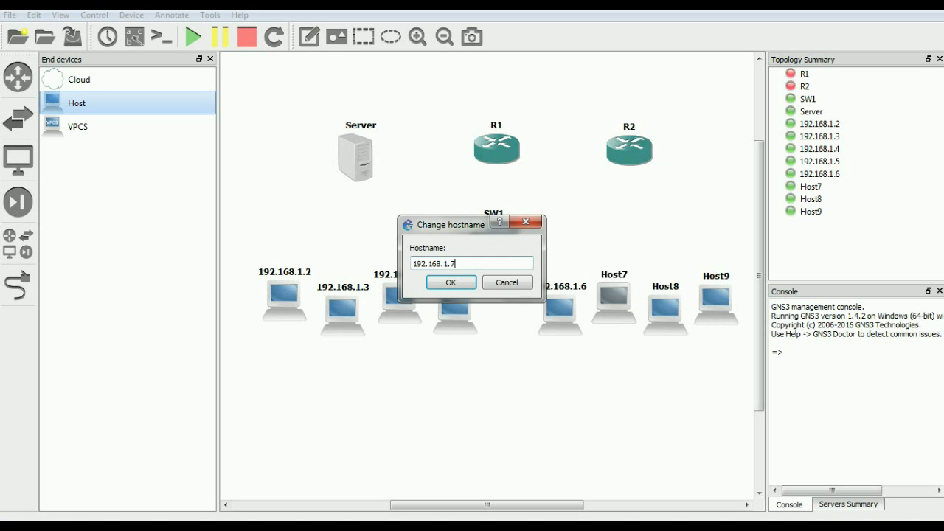
left_click(451, 282)
Change the hostname of Host8 to 192.168.1.8, reusing the copied address
right_click(666, 300)
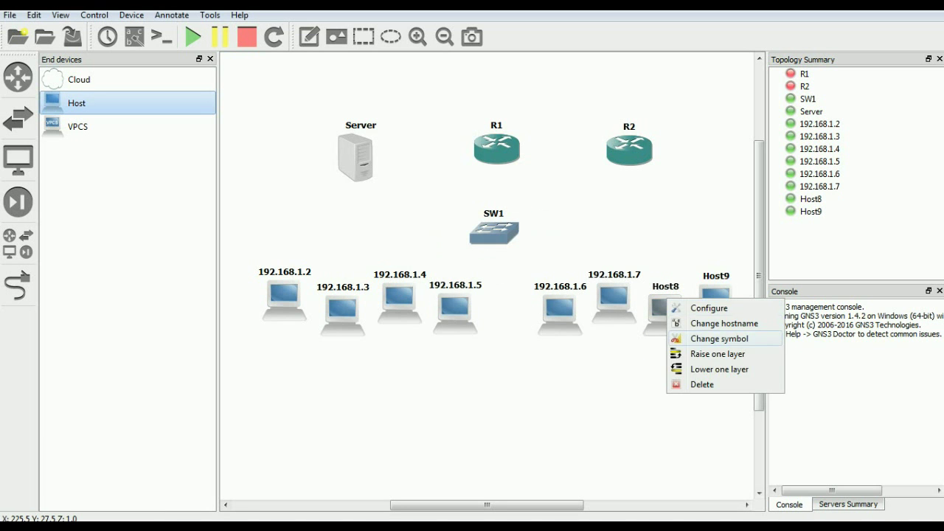
left_click(708, 323)
key("ctrl+v")
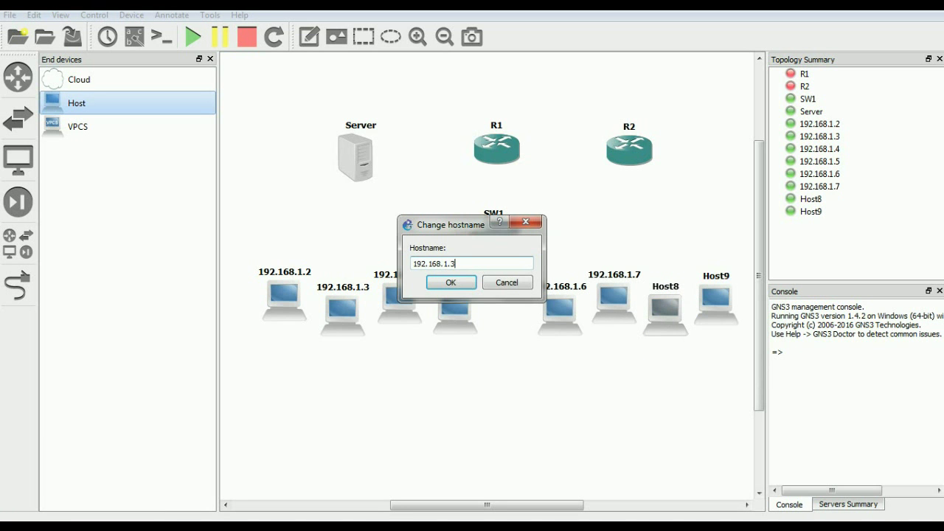
type("8")
left_click(451, 283)
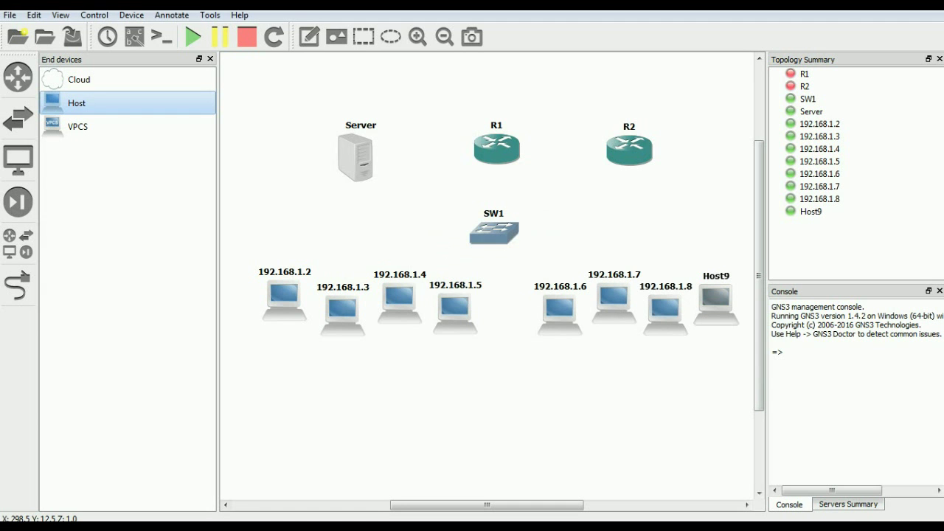
Change the hostname of Host9 to 192.168.1.9, reusing the copied address
right_click(716, 302)
left_click(760, 328)
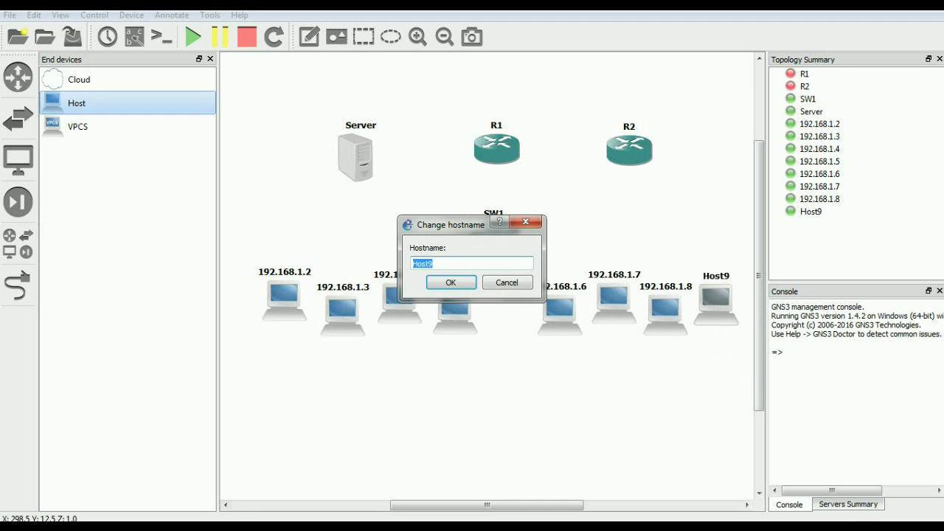
key("ctrl+v")
key("BackSpace")
type("9")
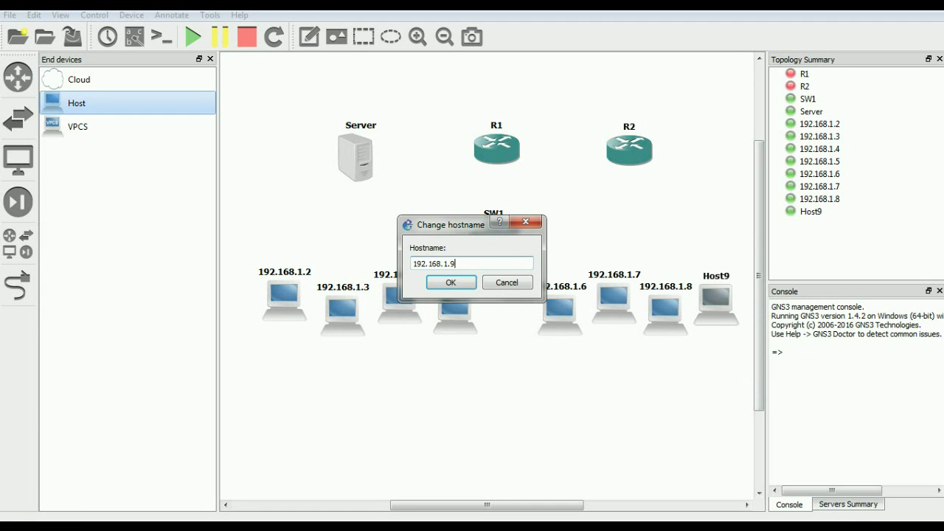
key("Return")
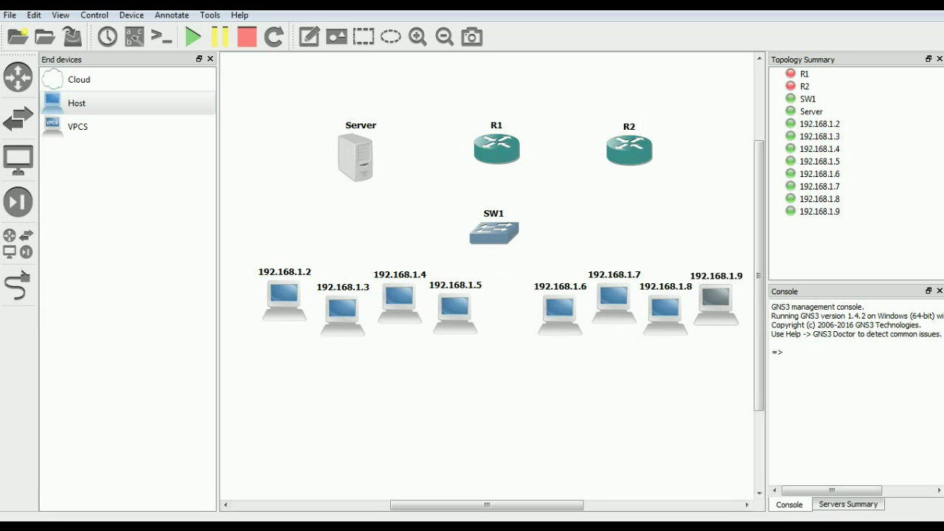
Rearrange hosts 192.168.1.2 to 192.168.1.5 in a staggered row, with .3 and .5 lower than .2 and .4
left_click_drag(345, 310, 340, 319)
left_click_drag(399, 298, 394, 297)
left_click_drag(283, 295, 283, 308)
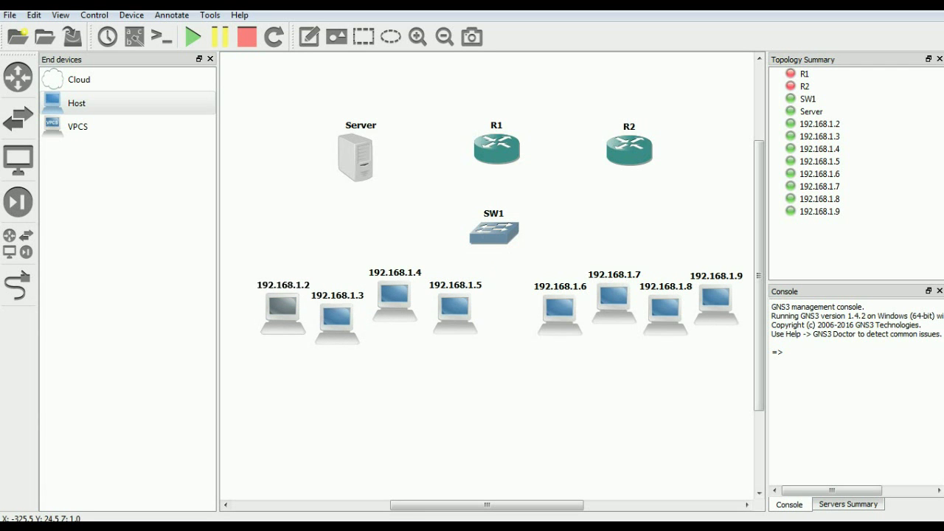
mouse_move(337, 318)
left_mouse_down()
mouse_move(338, 338)
mouse_move(339, 329)
left_mouse_up()
left_click_drag(394, 299, 394, 310)
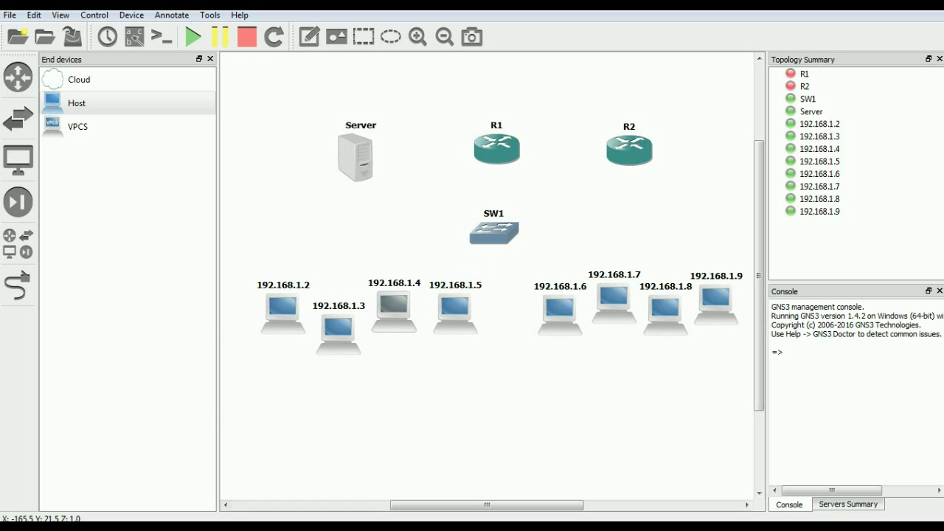
left_click_drag(456, 309, 447, 330)
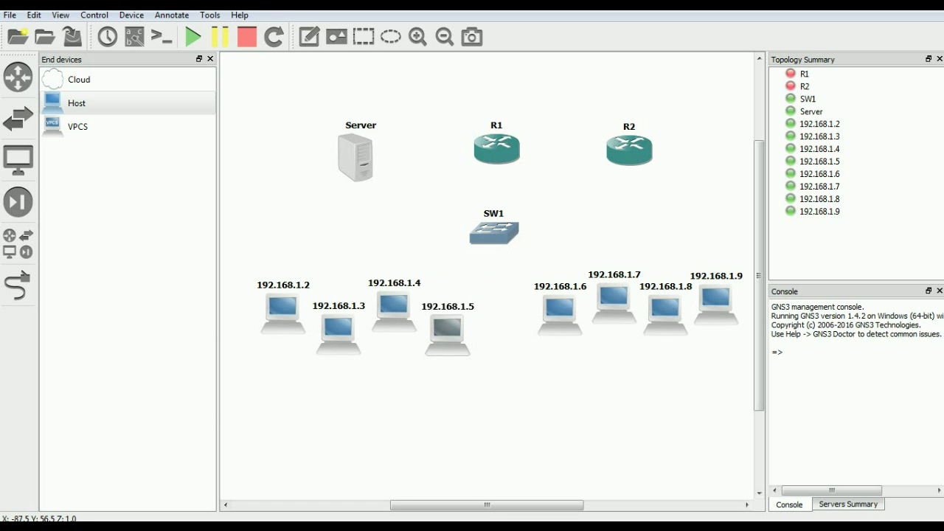
Rearrange hosts 192.168.1.6 to 192.168.1.9 in a staggered row, with .6 and .8 lower than .7 and .9
left_click_drag(560, 313, 557, 331)
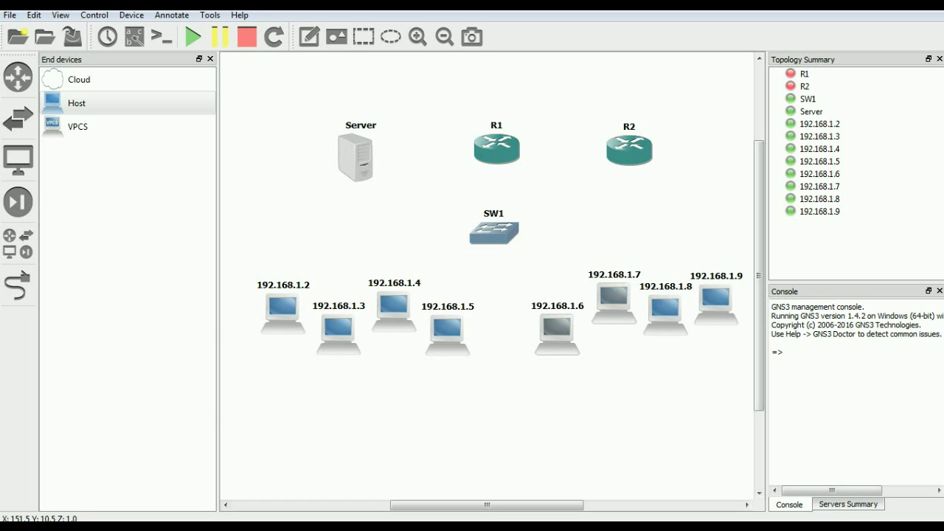
left_click_drag(617, 300, 656, 332)
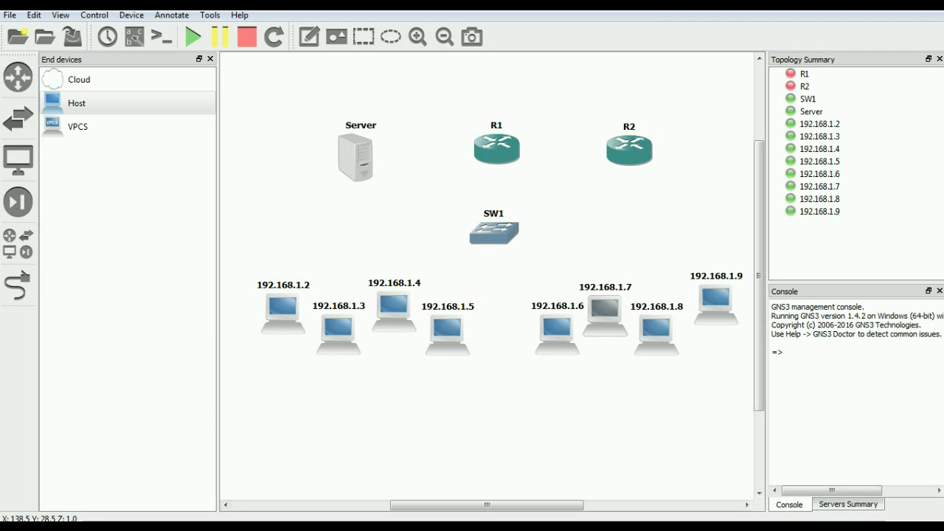
left_click_drag(605, 310, 606, 311)
mouse_move(715, 303)
left_mouse_down()
mouse_move(714, 327)
mouse_move(711, 307)
mouse_move(709, 315)
left_mouse_up()
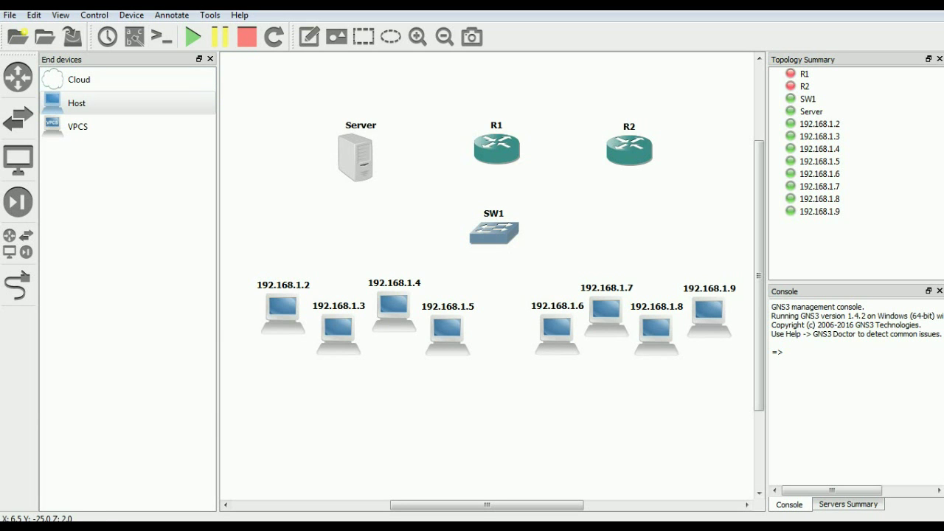
Add a UDP NIO to the Server with local port 30000, remote host 127.0.0.1 and remote port 20000
right_click(355, 153)
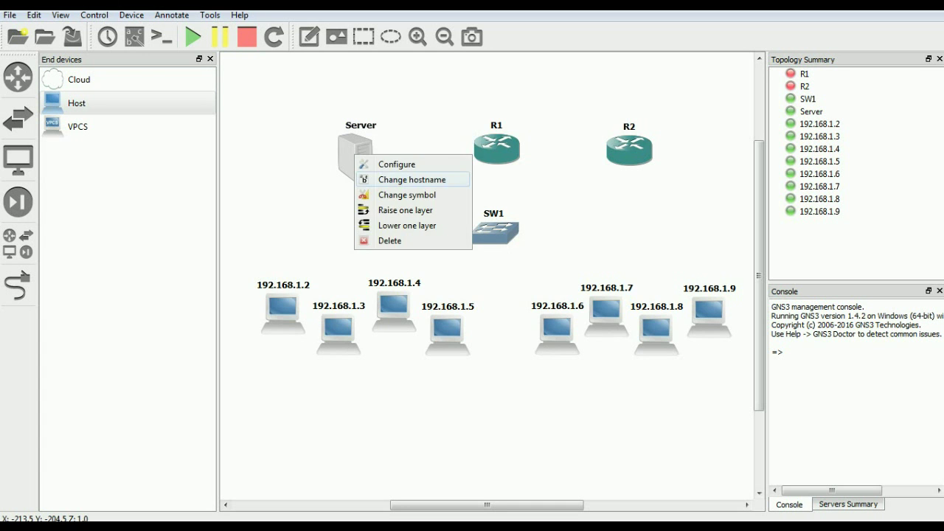
left_click(383, 163)
left_click(343, 155)
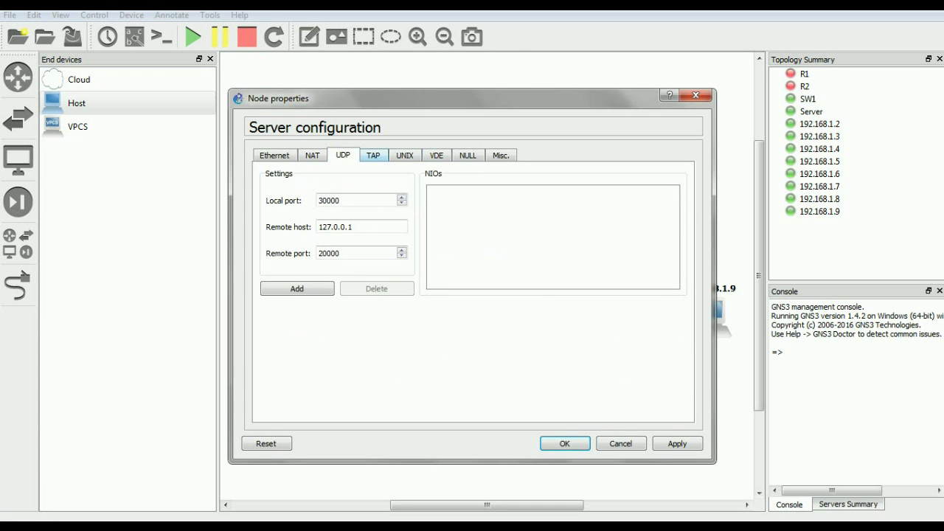
left_click(297, 289)
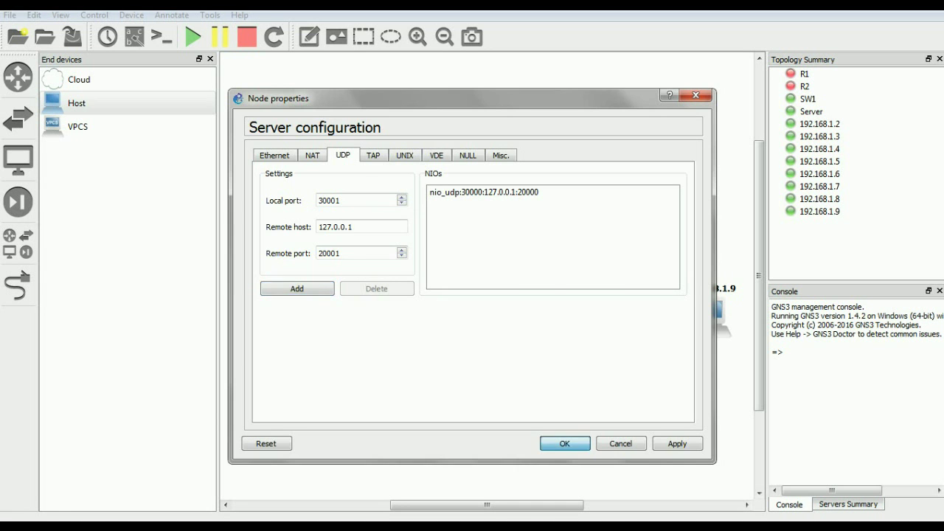
left_click(564, 444)
Add a UDP NIO to host 192.168.1.2 with local port 30001, remote host 127.0.0.1 and remote port 20001
right_click(290, 316)
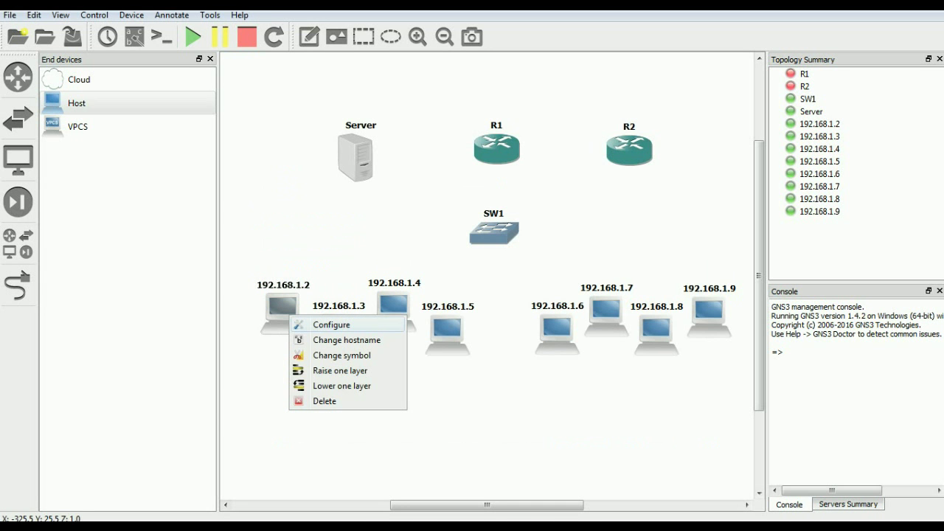
left_click(332, 325)
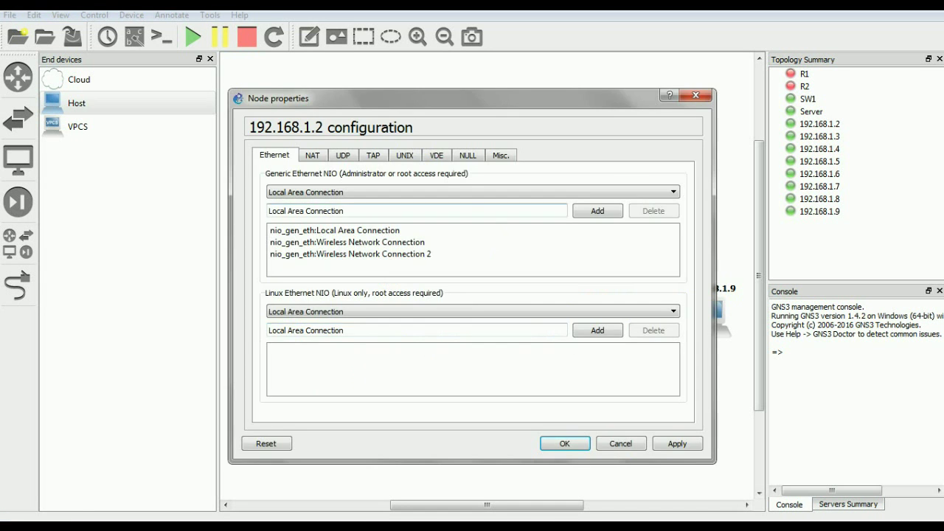
left_click(343, 155)
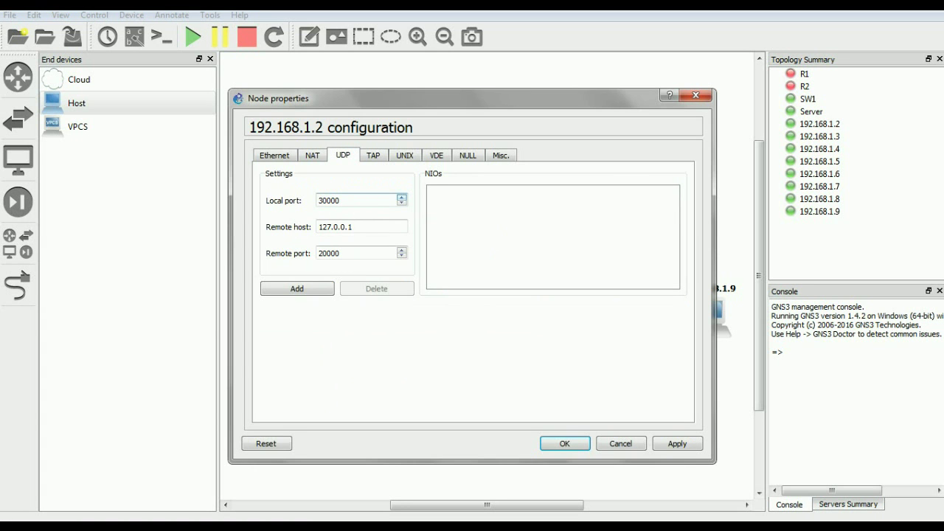
left_click(401, 197)
left_click(401, 250)
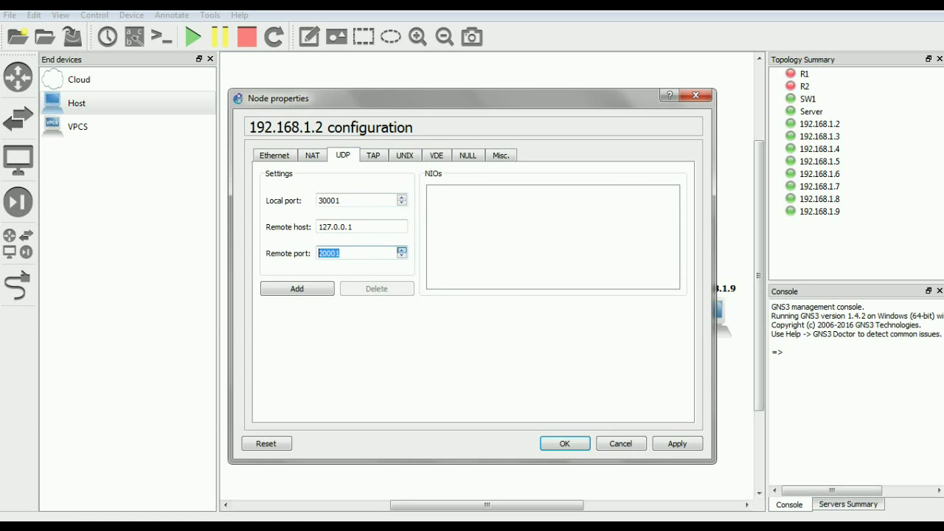
left_click(296, 289)
left_click(565, 443)
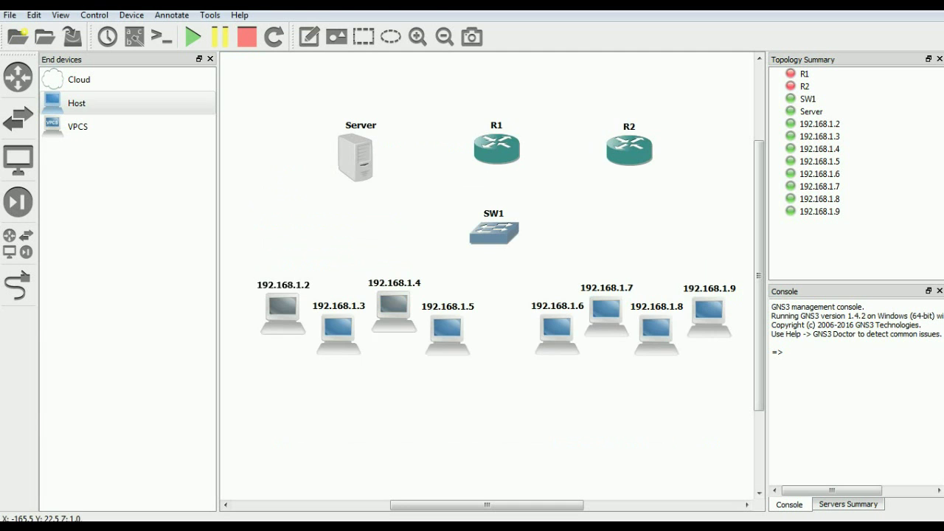
Add a UDP NIO to host 192.168.1.3 with local port 30002, remote host 127.0.0.1 and remote port 20002
right_click(337, 331)
left_click(380, 341)
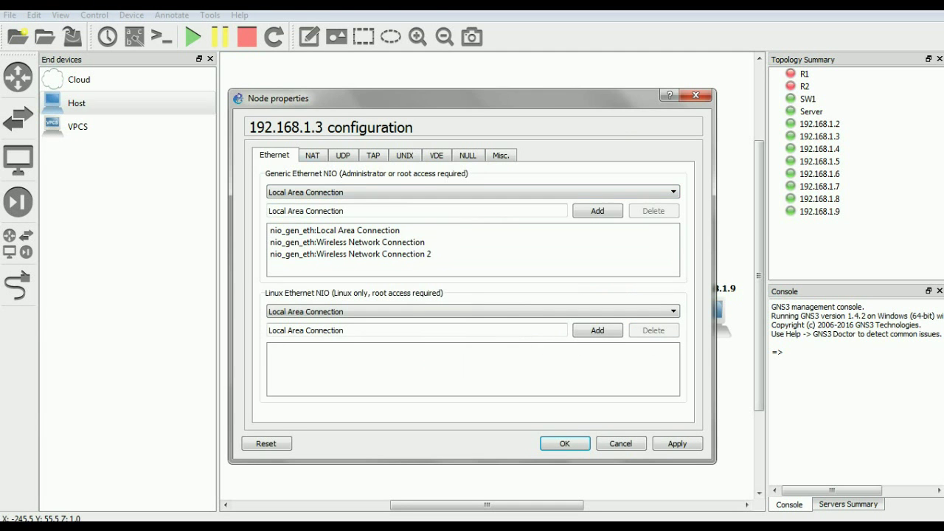
left_click(343, 154)
left_click(402, 197)
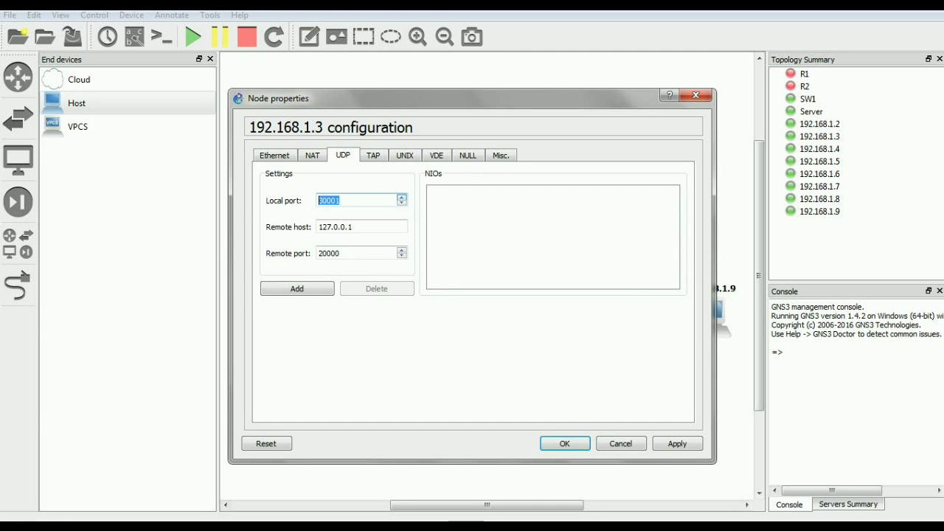
left_click(401, 197)
left_click_drag(442, 98, 618, 103)
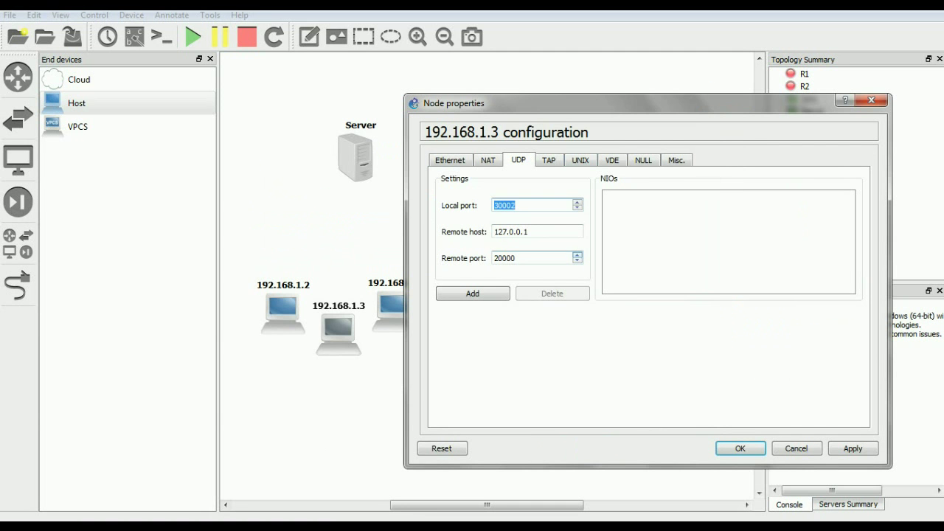
key("Tab")
key("Tab")
key("Up")
key("Up")
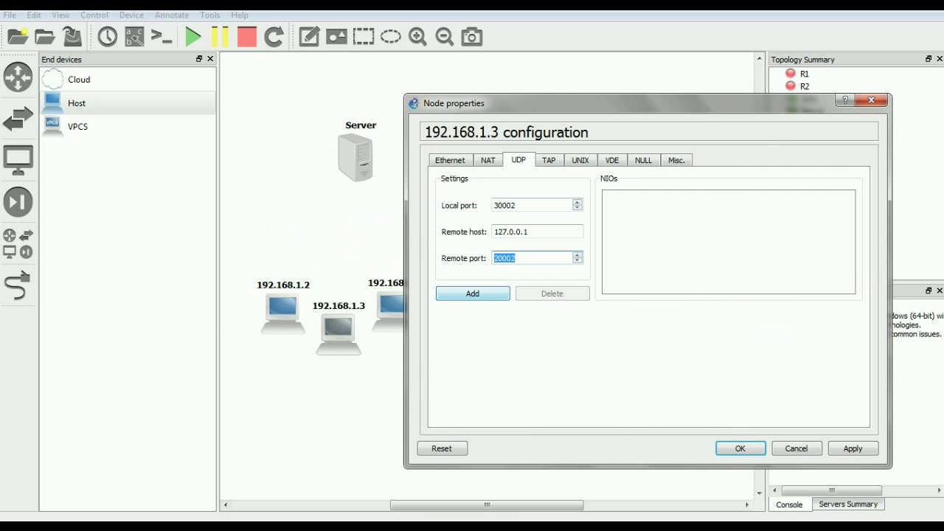
key("Return")
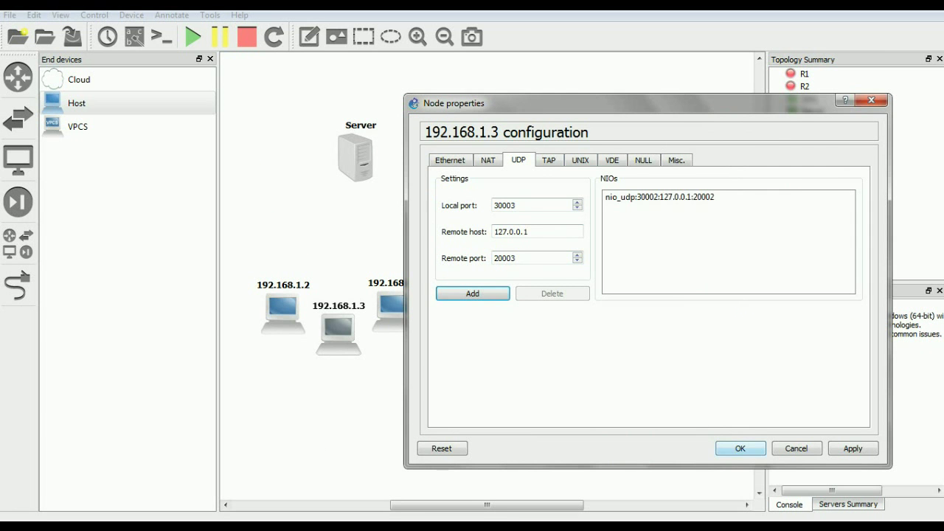
left_click(741, 449)
Add a UDP NIO to host 192.168.1.4 with local port 30003, remote host 127.0.0.1 and remote port 20003
right_click(408, 303)
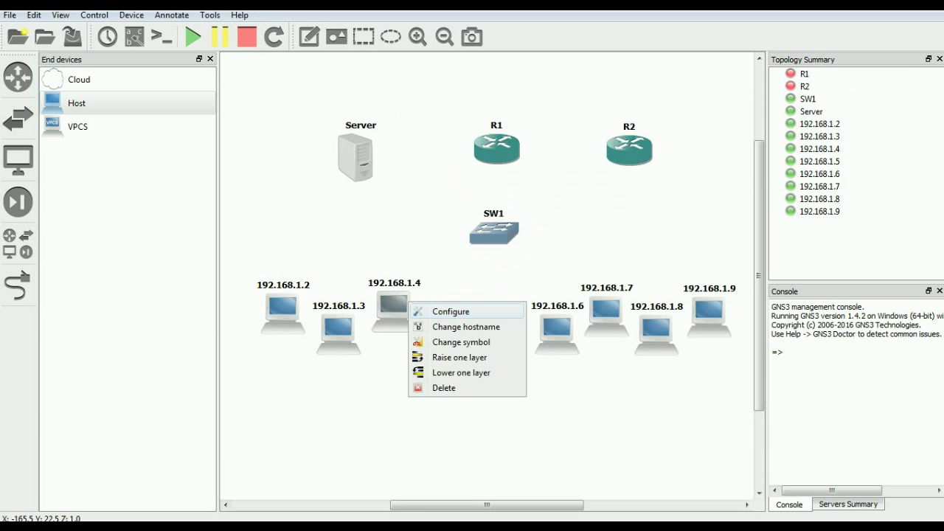
left_click(451, 311)
left_click(343, 155)
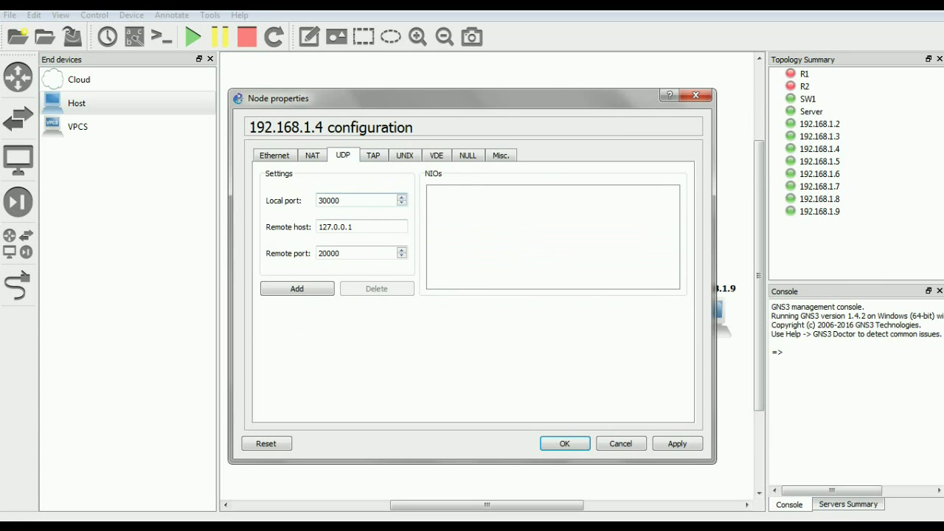
left_click(401, 197)
left_click(401, 197)
left_click(401, 197)
left_click(401, 250)
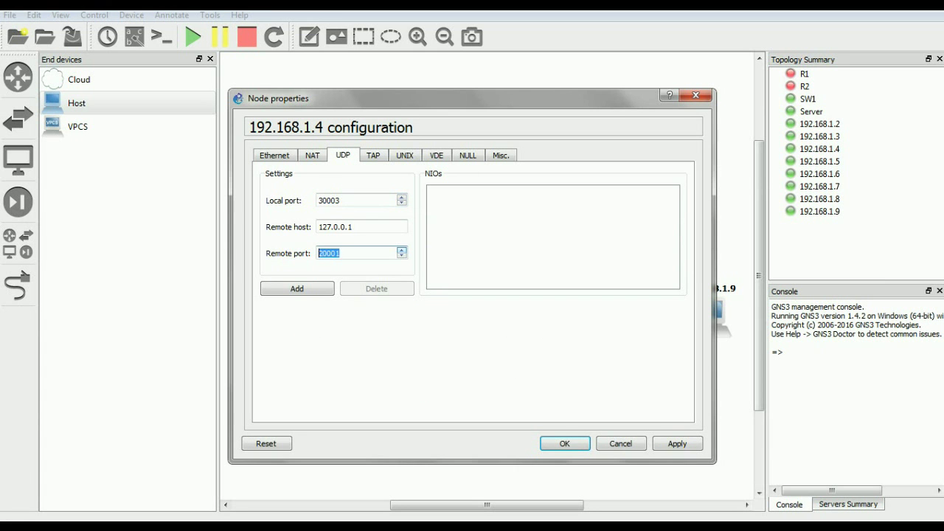
left_click(401, 250)
left_click(401, 250)
left_click(297, 289)
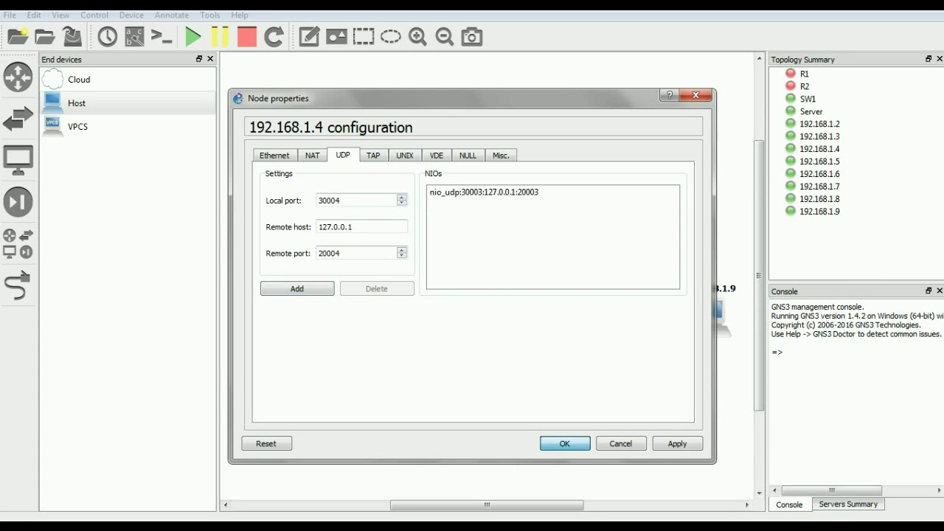
left_click(565, 444)
Add a UDP NIO to host 192.168.1.5 with local port 30004, remote host 127.0.0.1 and remote port 20004
right_click(446, 321)
left_click(485, 329)
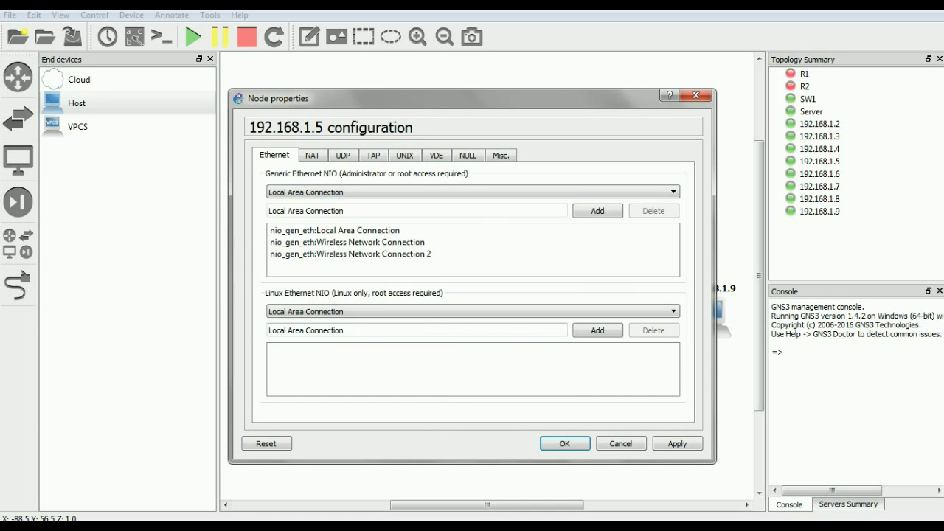
left_click(343, 155)
left_click(401, 197)
left_click(401, 197)
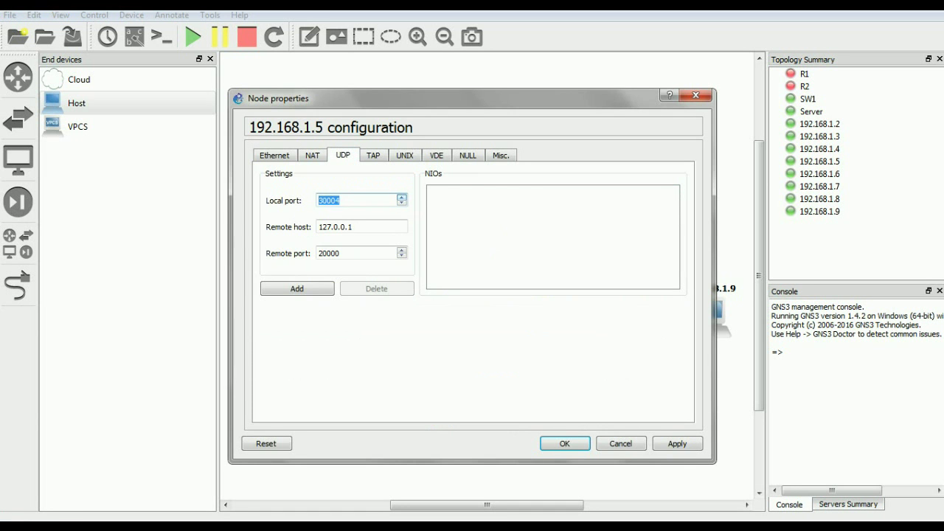
left_click(402, 250)
left_click(401, 250)
left_click(401, 250)
left_click(401, 250)
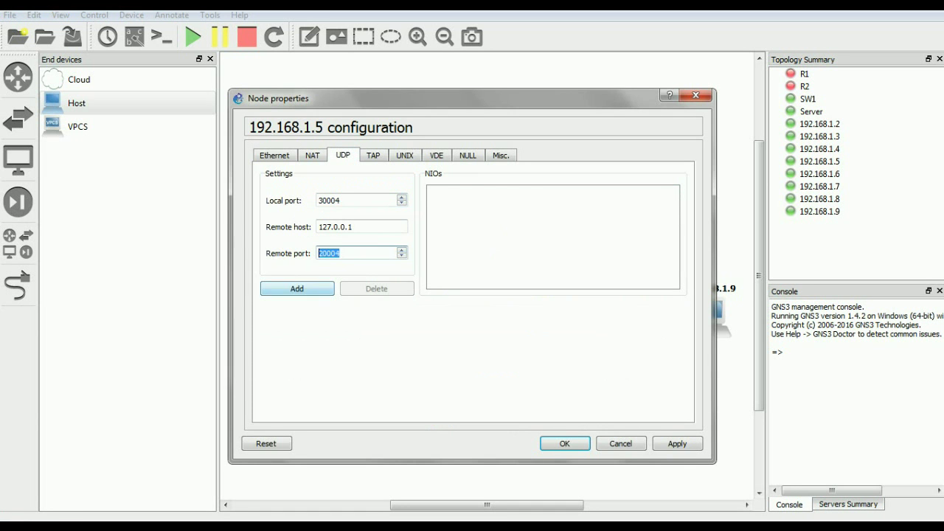
left_click(297, 289)
left_click(565, 444)
Add a UDP NIO to host 192.168.1.6 with local port 30005, remote host 127.0.0.1 and remote port 20005
right_click(564, 334)
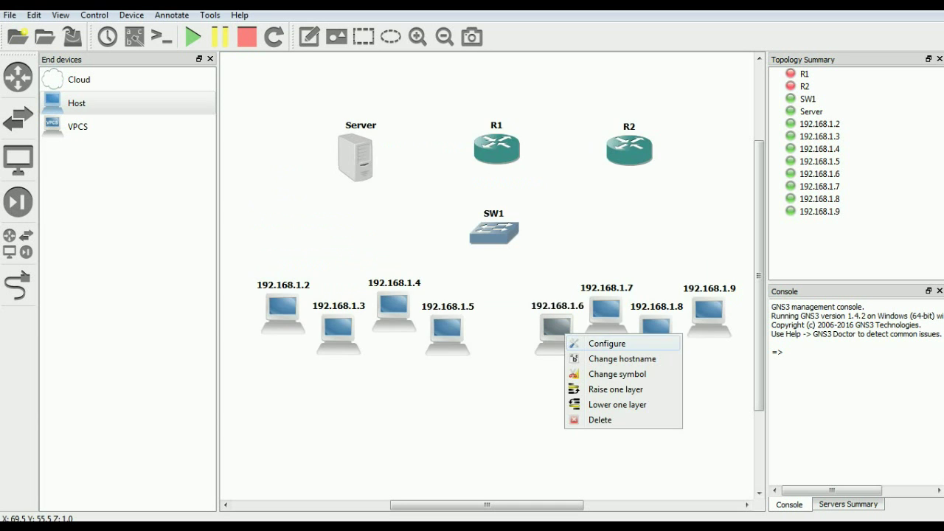
left_click(606, 343)
left_click(343, 155)
left_click(401, 197)
left_click(402, 197)
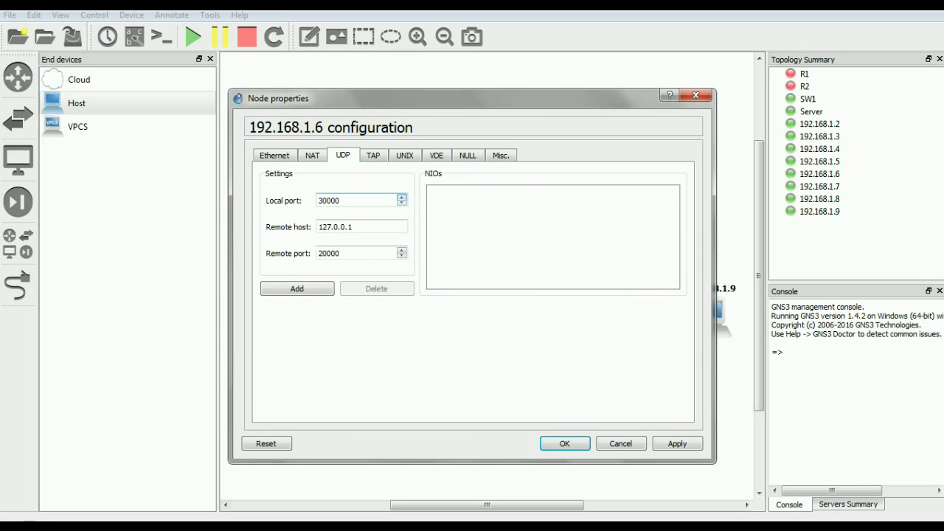
left_click(402, 197)
left_click(401, 197)
left_click(401, 197)
left_click(401, 250)
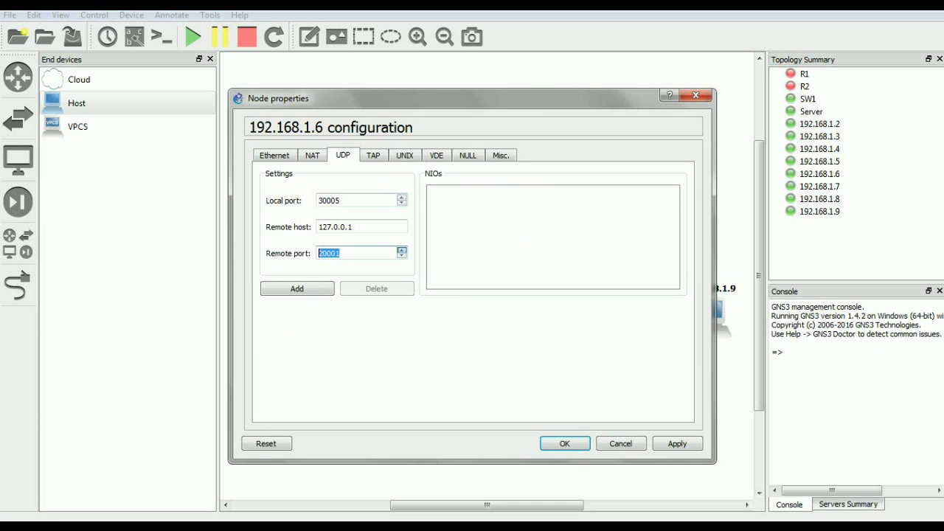
left_click(401, 250)
left_click(402, 251)
left_click(296, 288)
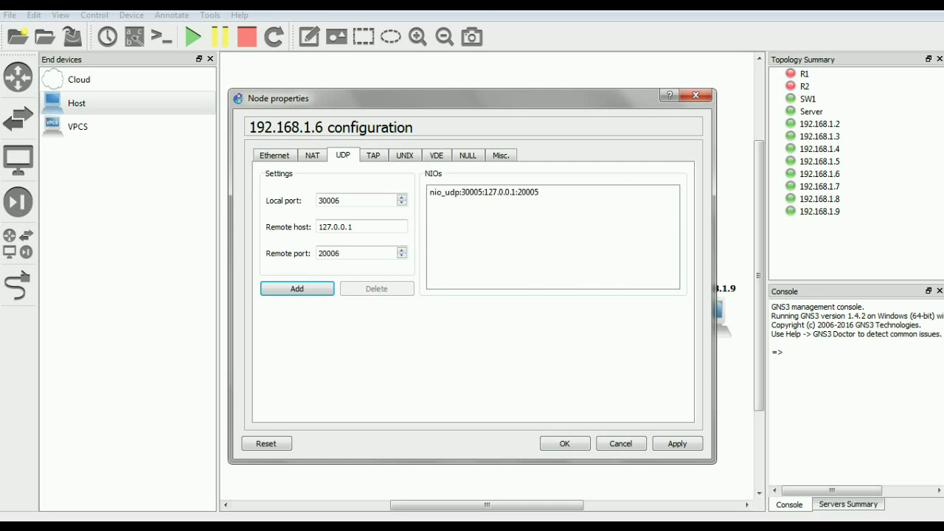
left_click(565, 443)
Add a UDP NIO to host 192.168.1.7 with local port 30006, remote host 127.0.0.1 and remote port 20006
right_click(594, 299)
left_click(619, 309)
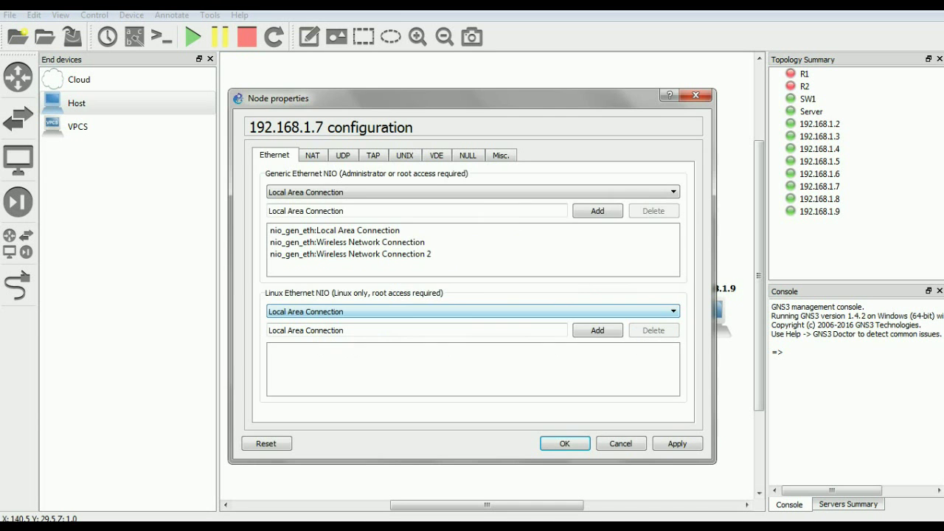
left_click(343, 156)
double_click(331, 200)
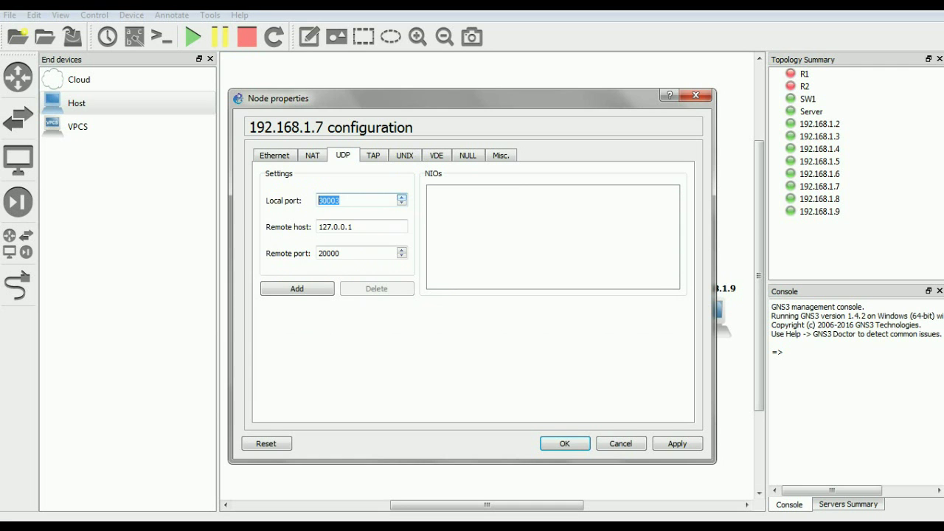
key("Up")
key("Tab")
key("Up")
key("Up")
key("Up")
key("Up")
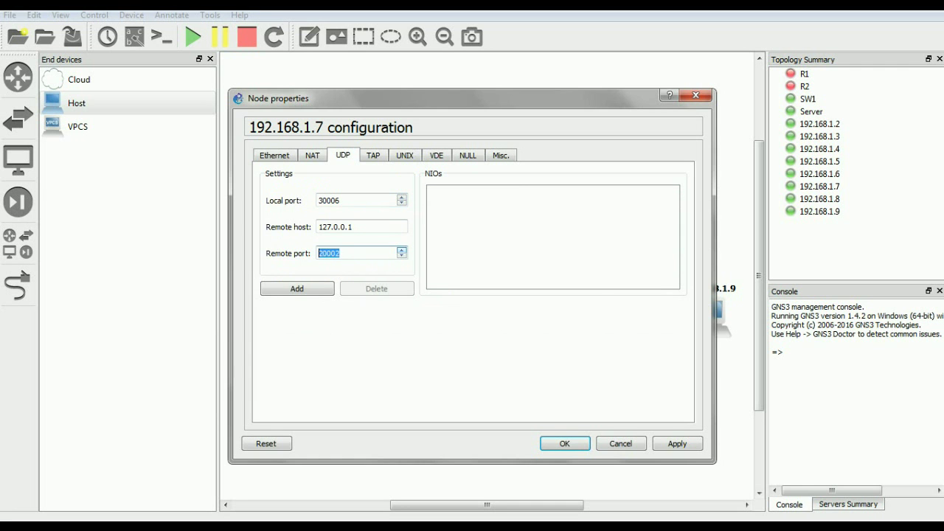
key("Up")
key("Tab")
key("space")
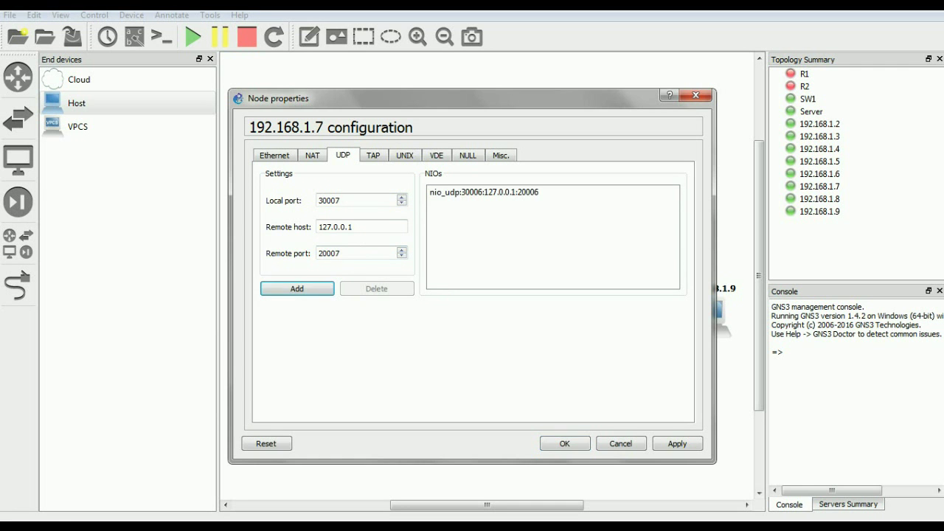
key("Return")
Add a UDP NIO to host 192.168.1.8 with local port 30007, remote host 127.0.0.1 and remote port 20007
right_click(650, 319)
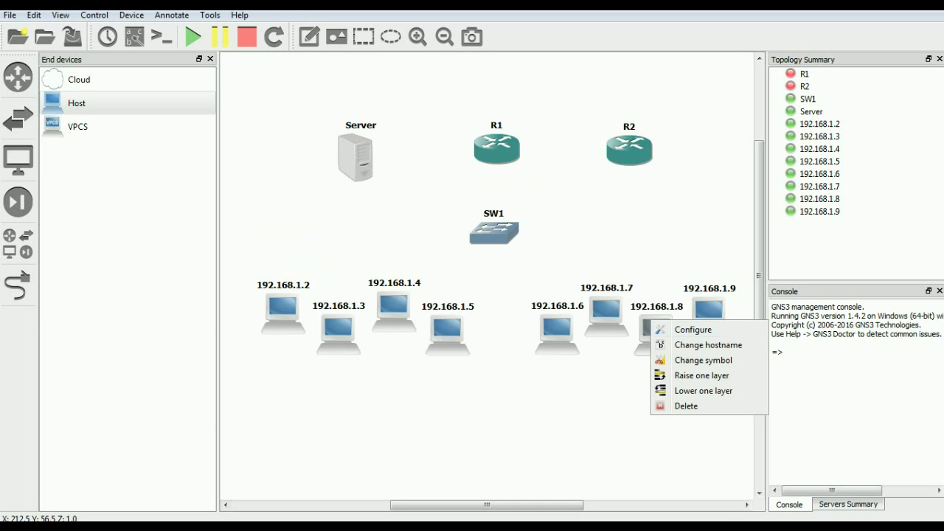
left_click(690, 329)
key("ctrl+Tab")
key("ctrl+Tab")
key("Tab")
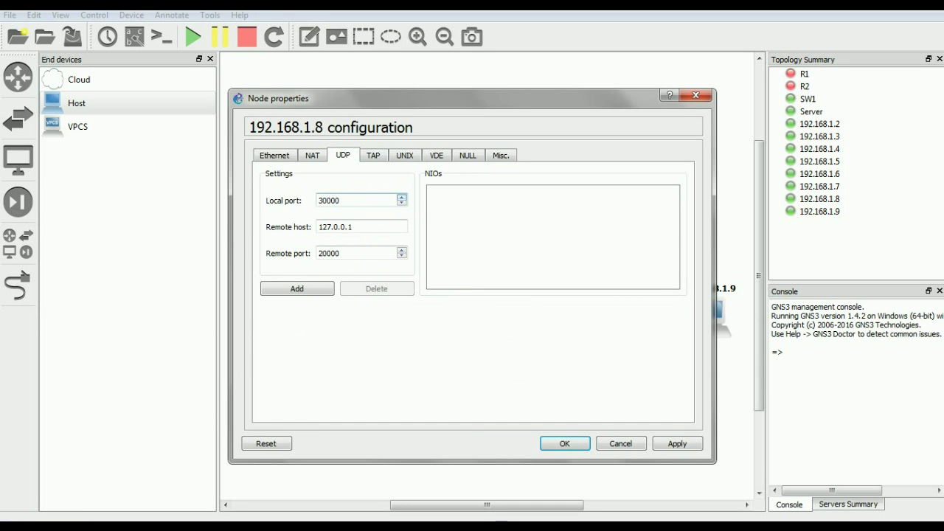
key("Up")
key("Up")
key("Up")
key("Up")
key("Tab")
key("Up")
key("Up")
key("Up")
key("Up")
key("Up")
key("Up")
key("Up")
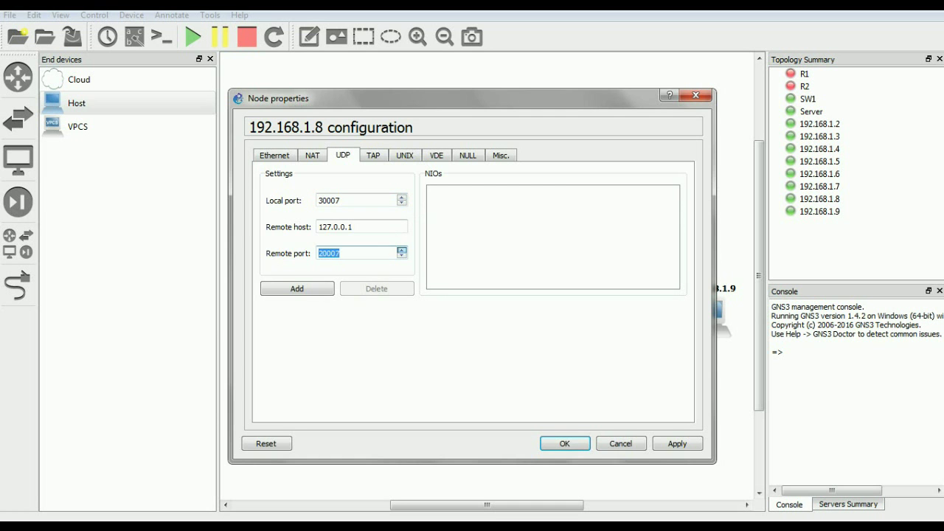
key("Tab")
key("space")
key("Return")
Add a UDP NIO to host 192.168.1.9 with local port 30008, remote host 127.0.0.1 and remote port 20008
right_click(719, 313)
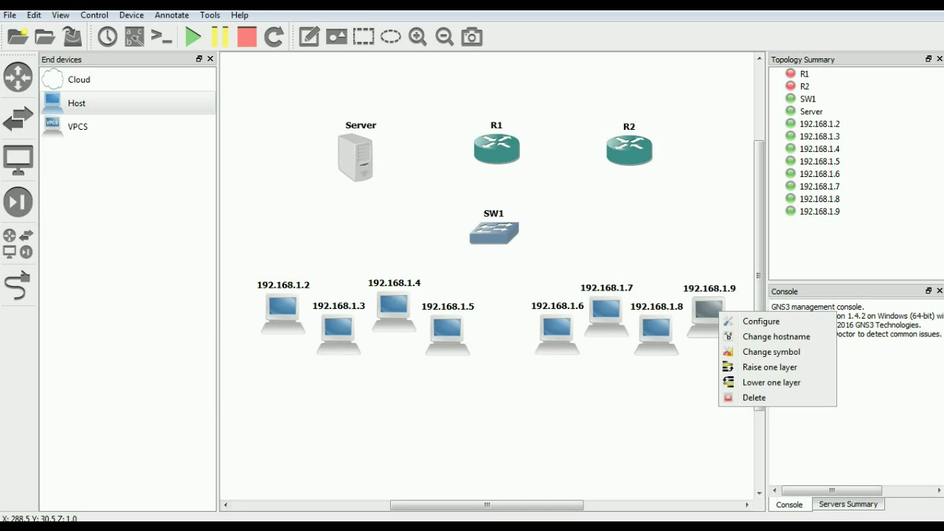
key("Return")
key("ctrl+Tab")
key("ctrl+Tab")
key("Tab")
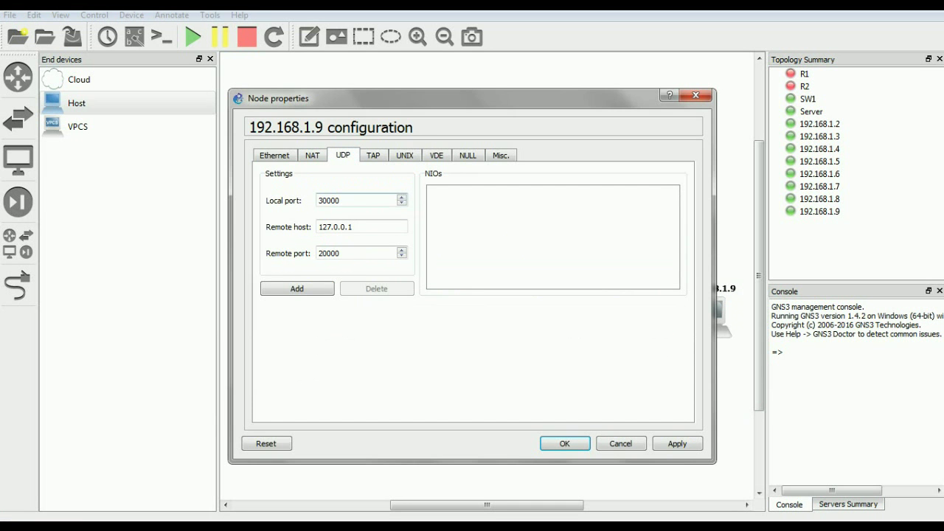
key("Up")
key("Up")
key("Up")
key("Up")
key("Up")
key("Up")
key("Up")
key("Up")
key("Tab")
key("Tab")
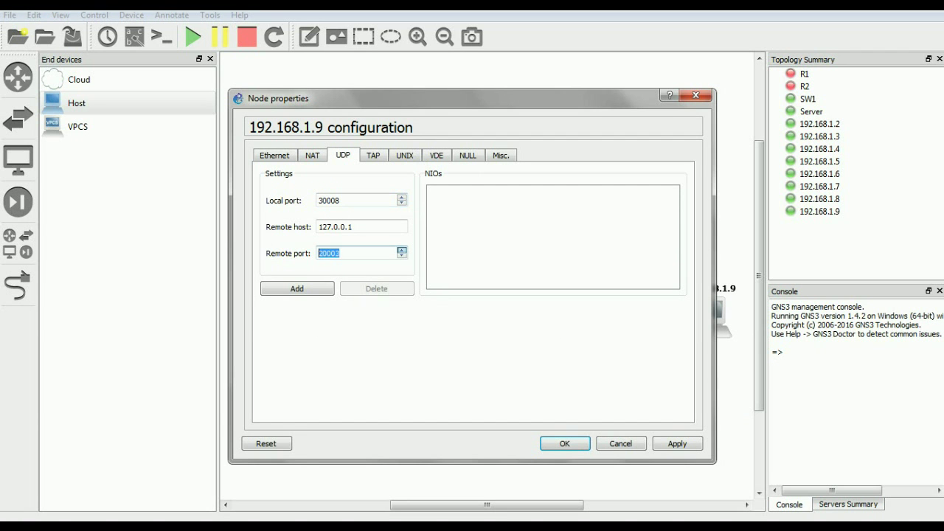
key("Up")
key("Up")
key("Up")
key("Up")
key("Up")
key("Up")
key("Up")
key("Return")
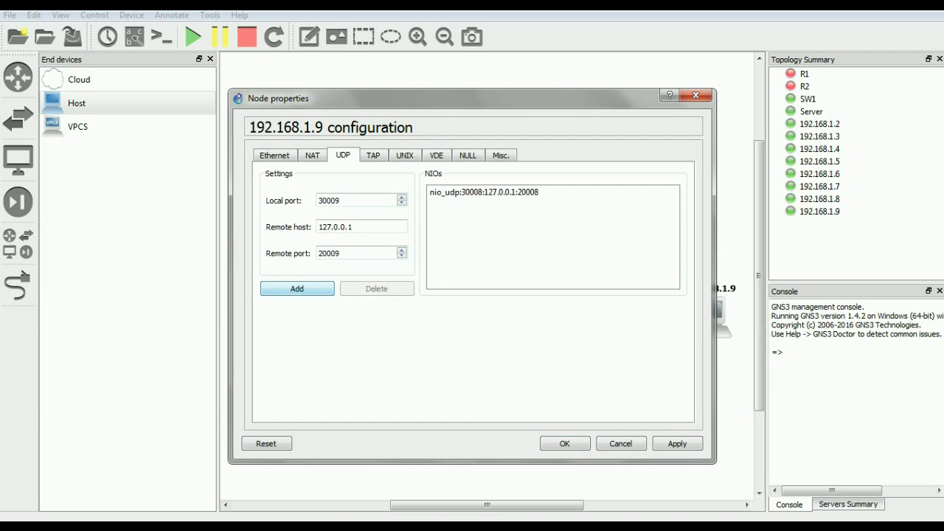
key("Return")
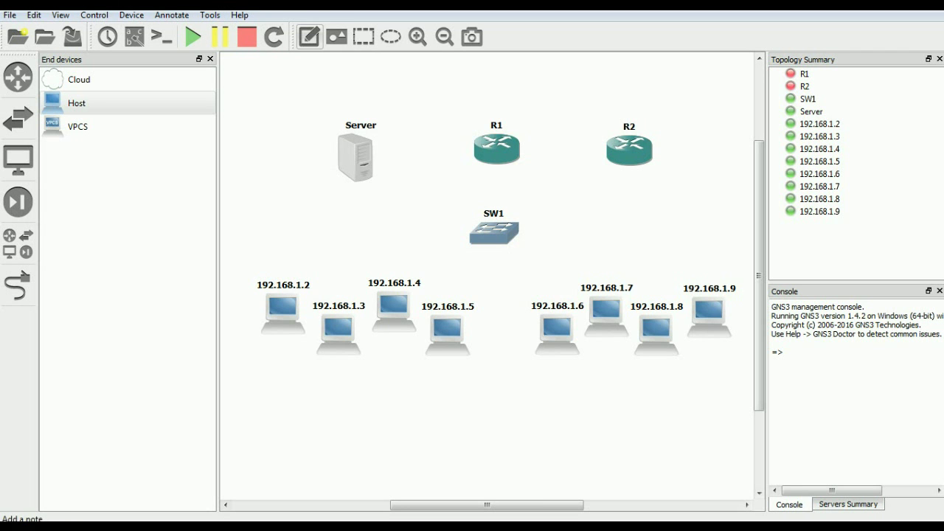
Add a note reading 192.168.2.2 and place it just below the Server
left_click(310, 36)
left_click(327, 183)
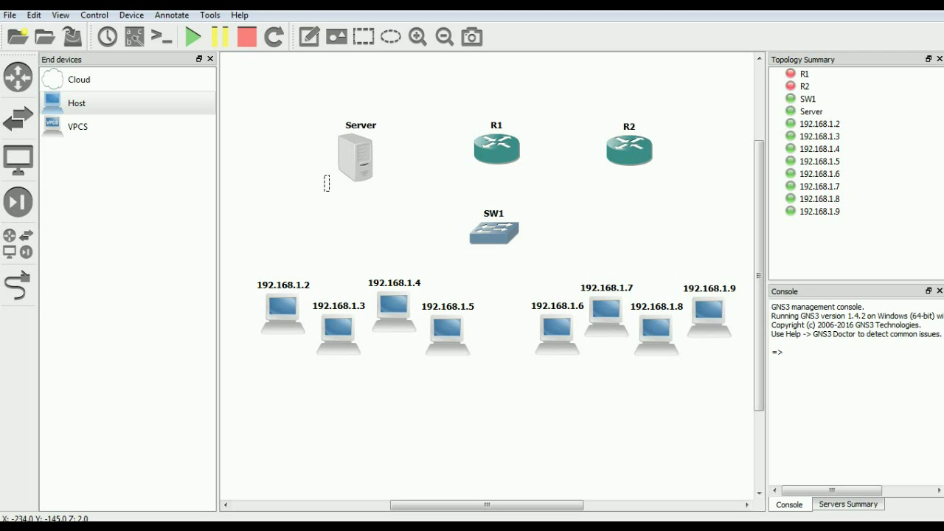
type("1")
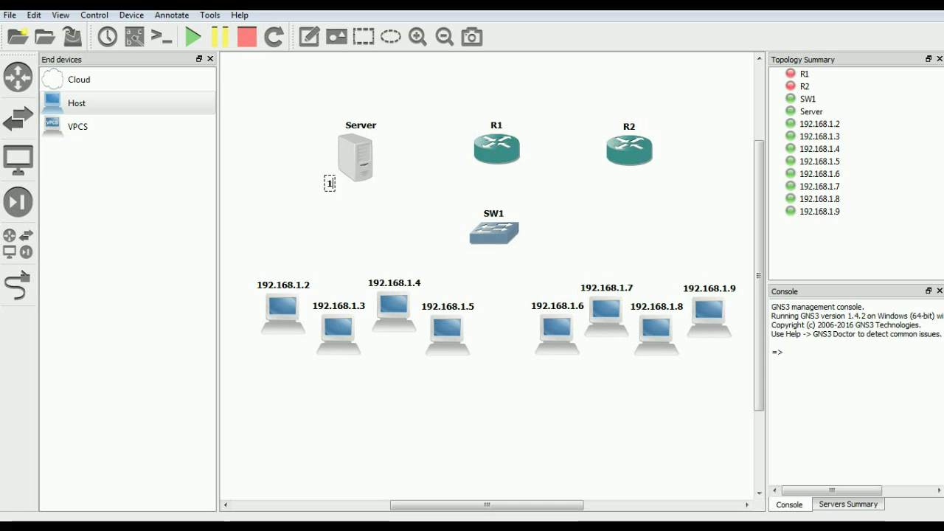
type("92.1")
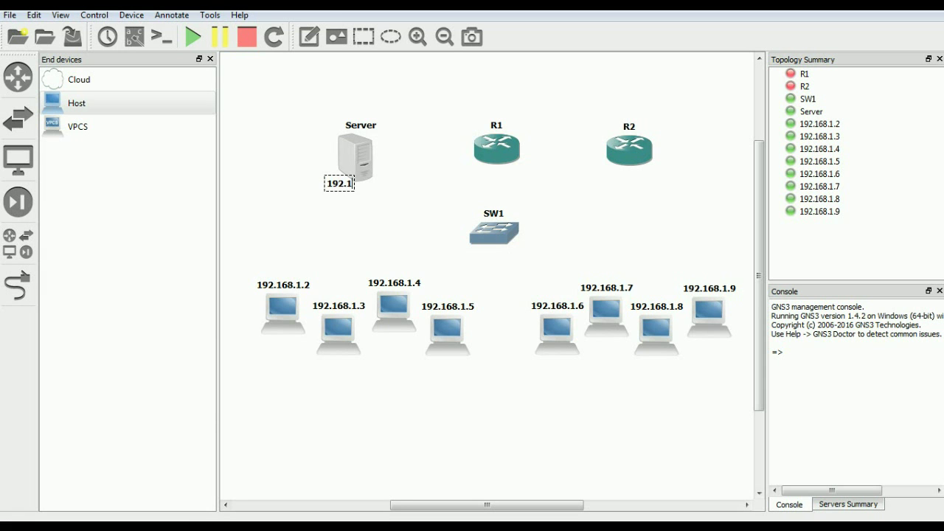
type("68.2.2")
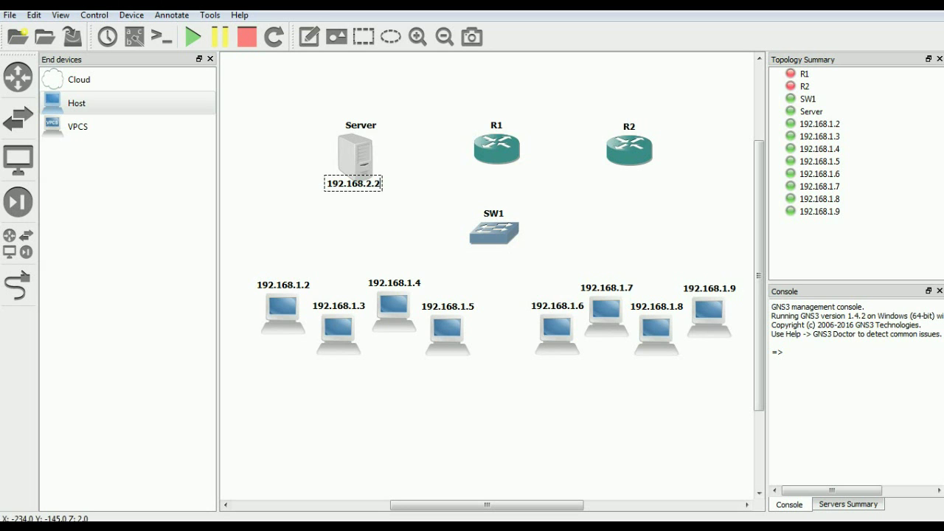
key("shift+Left")
key("Escape")
left_click_drag(353, 183, 363, 195)
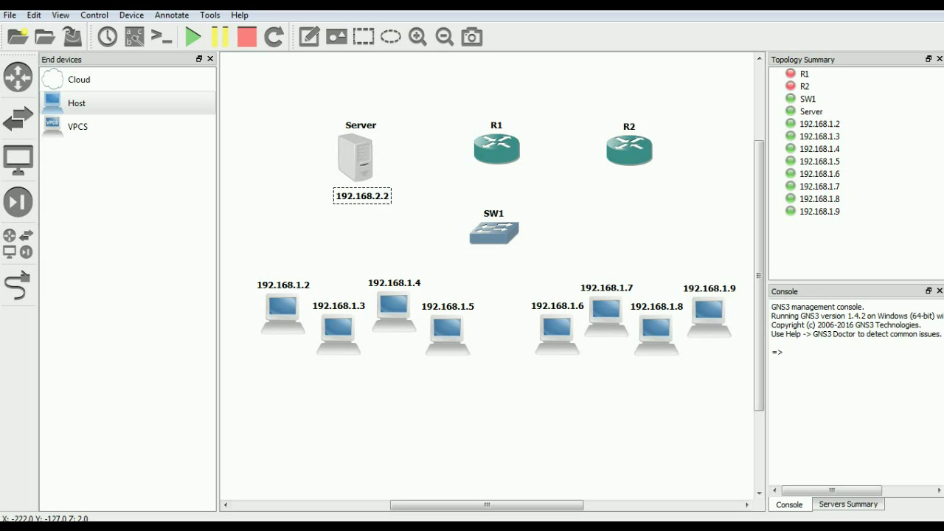
key("Escape")
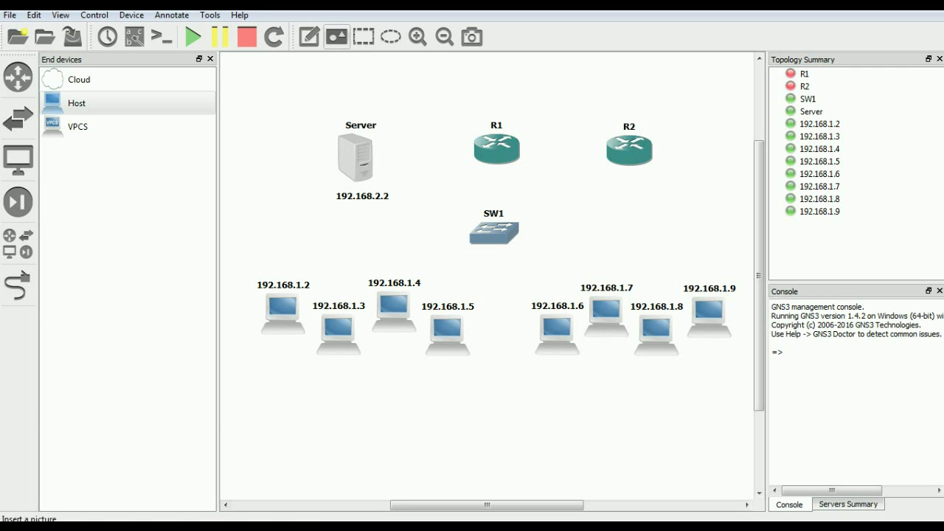
Launch the VPCS multi-host console and move its window aside so the Server and hosts 192.168.1.2 to 192.168.1.5 are uncovered
left_click(210, 15)
left_click(210, 14)
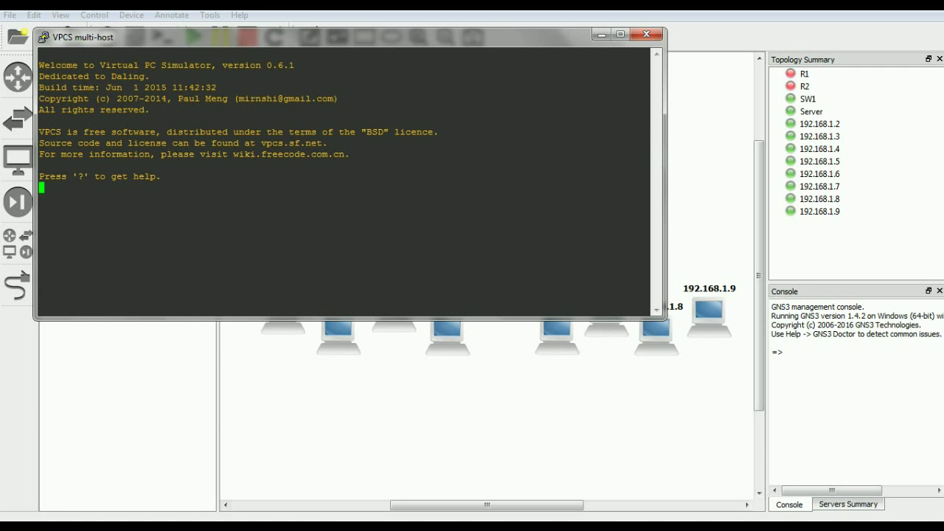
left_click_drag(295, 36, 754, 91)
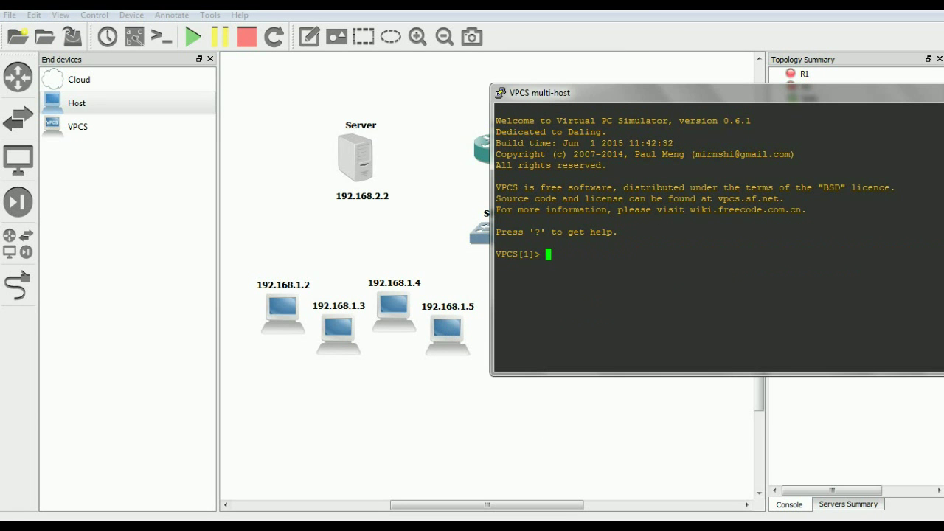
Assign VPCS 1 the IP address 192.168.2.2 with mask 255.255.255.0
type("ip 192.168.2.2 255")
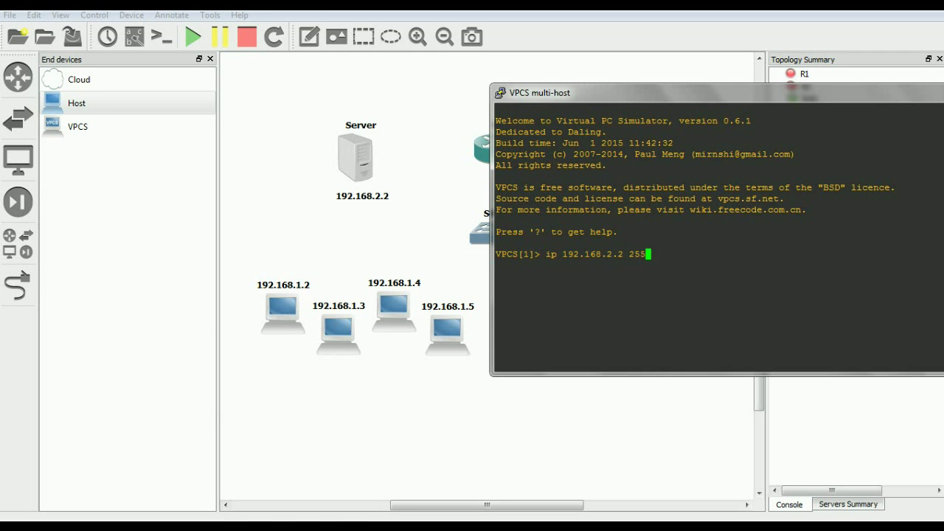
type(".255.255.0")
key("Return")
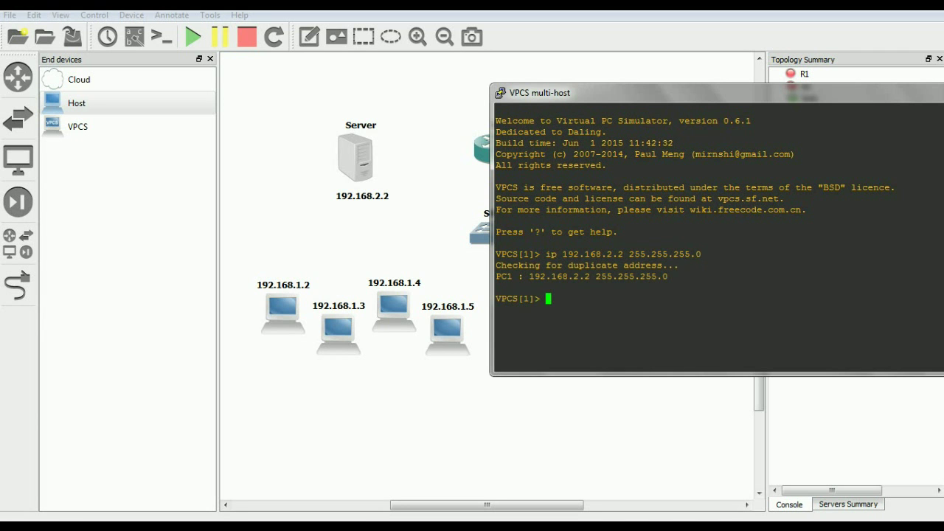
Switch to VPCS 2 and assign it the IP address 192.168.1.2 with mask 255.255.255.0
type("2")
key("Return")
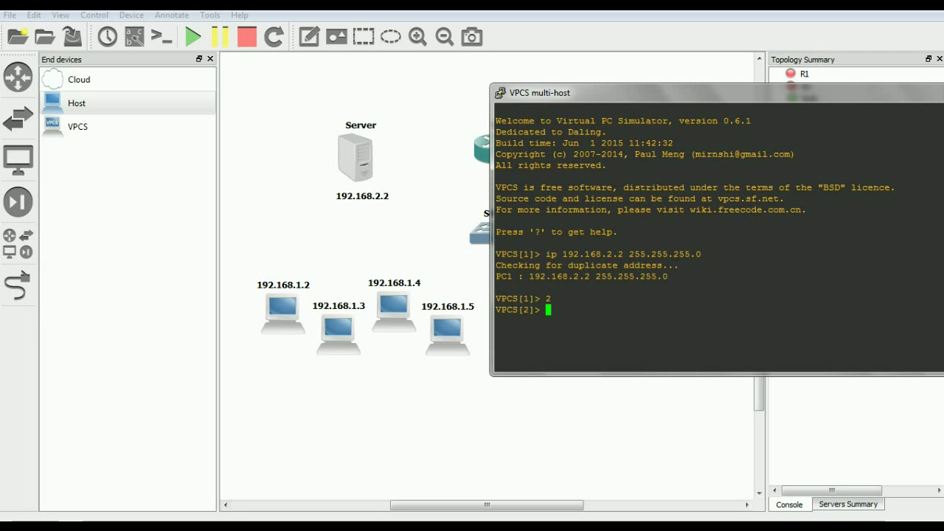
type("ip 192.1")
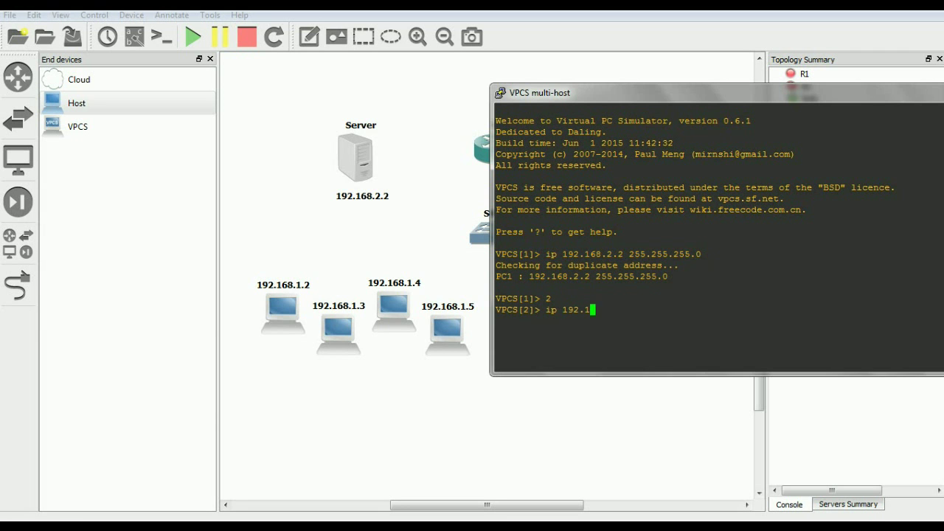
type("68.1.2 255.255.255.0")
key("Return")
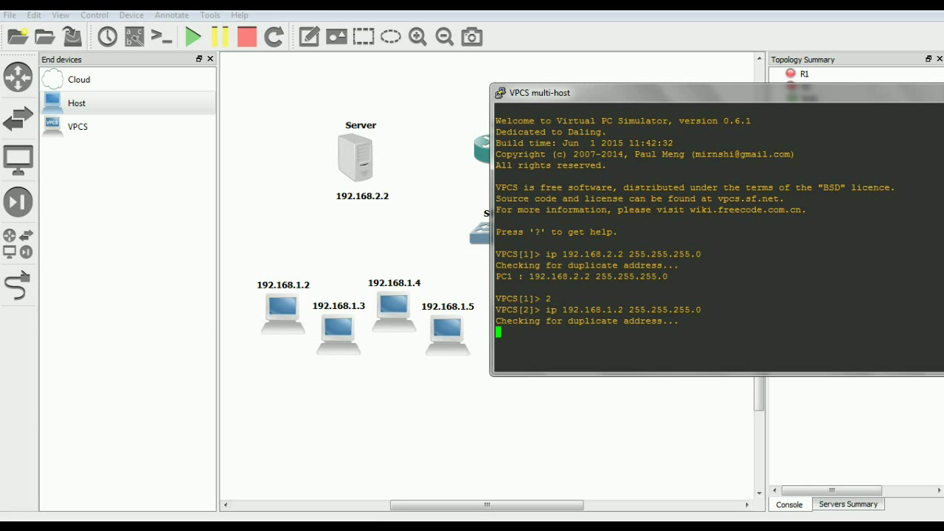
Switch to VPCS 3 and assign it the IP address 192.168.1.3 with mask 255.255.255.0
type("3")
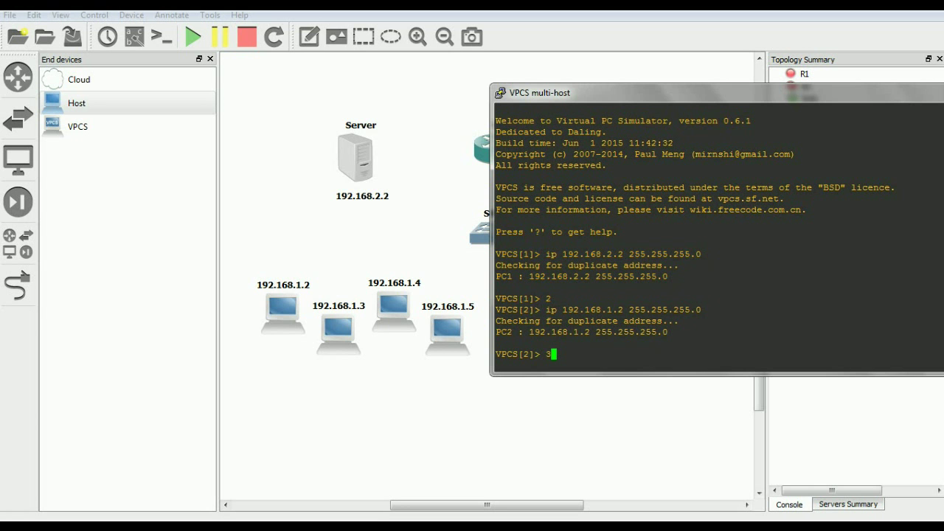
key("Return")
type("ip 192.168")
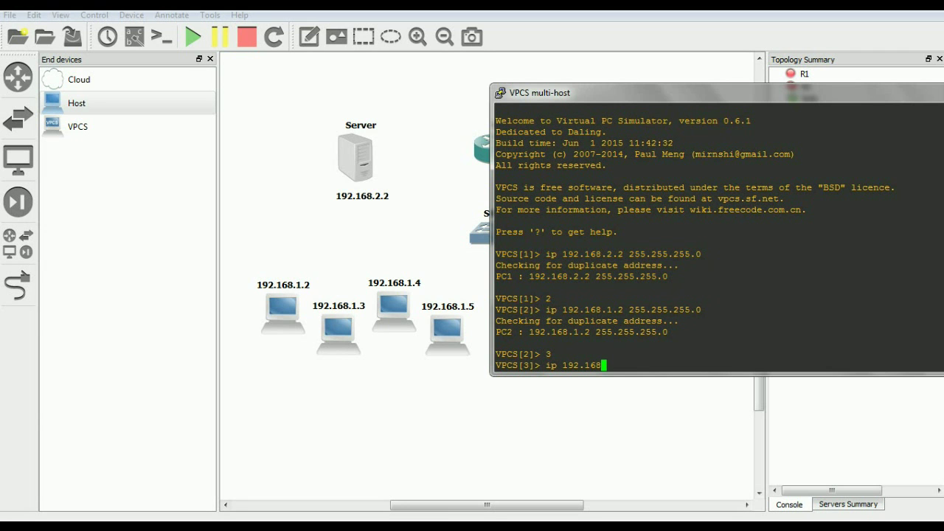
type(".1.3 255.255.255.0")
key("Return")
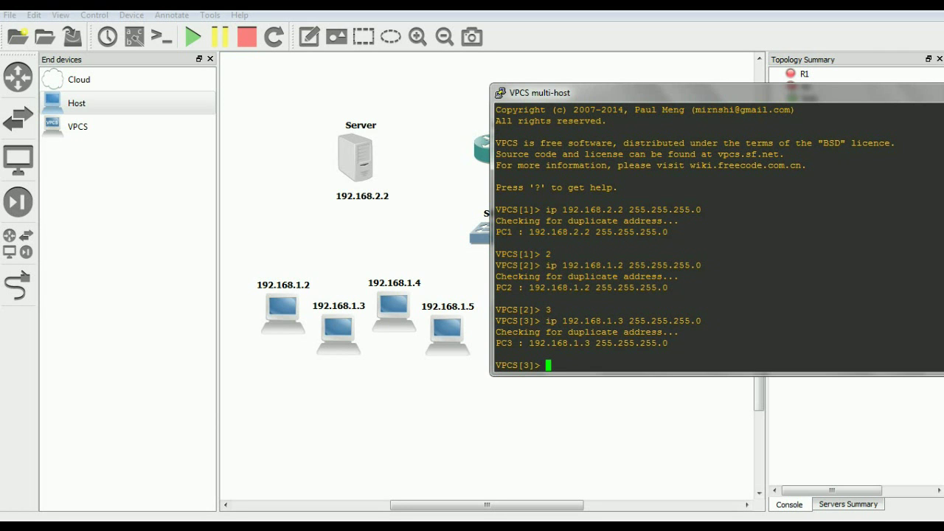
Switch to VPCS 4 and assign it the IP address 192.168.1.4 with mask 255.255.255.0
type("4")
key("Return")
type("ip 192")
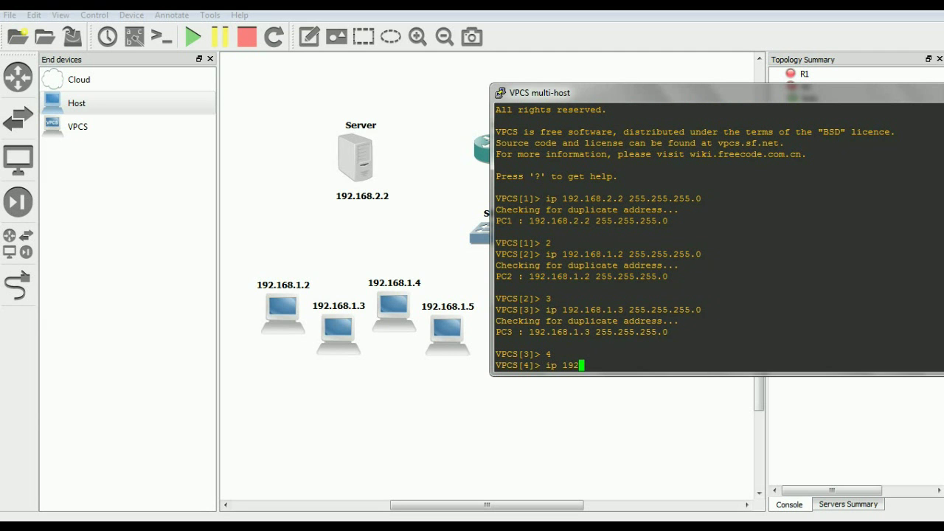
type(".168")
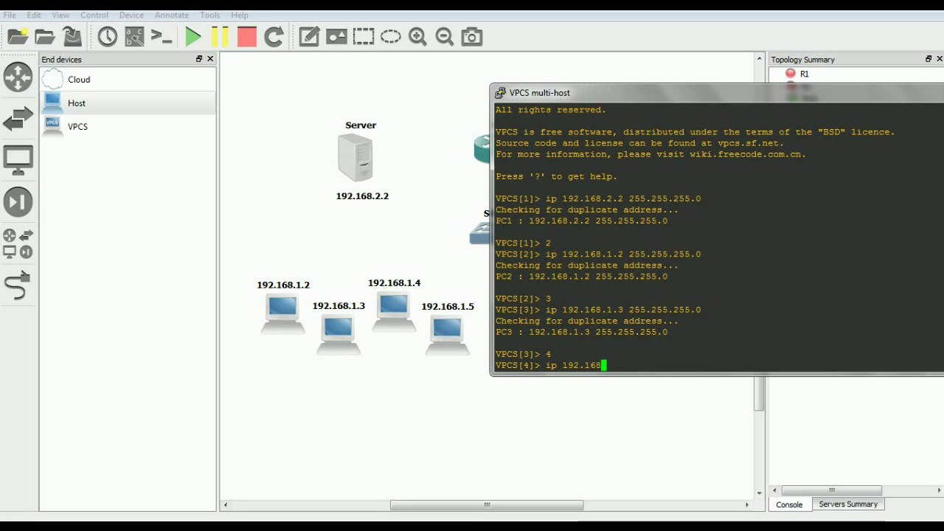
type(".1.")
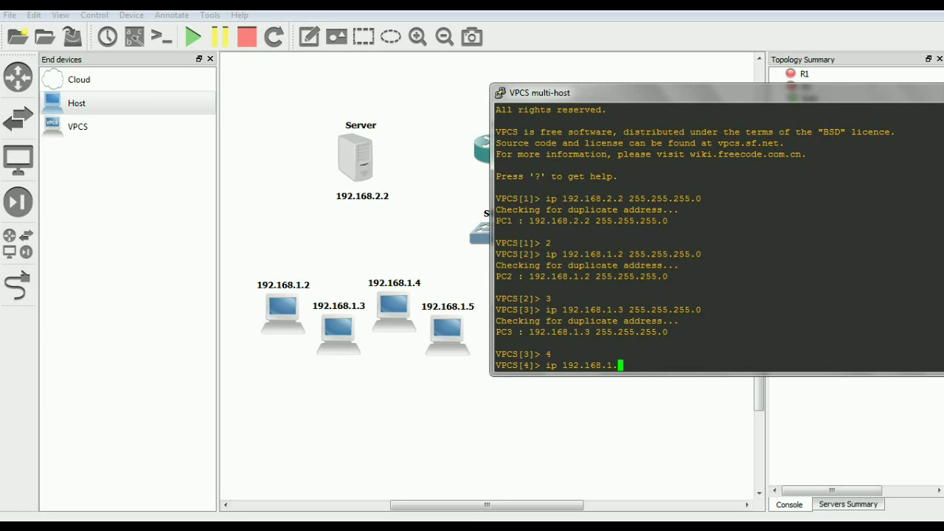
type("4 2555")
key("BackSpace")
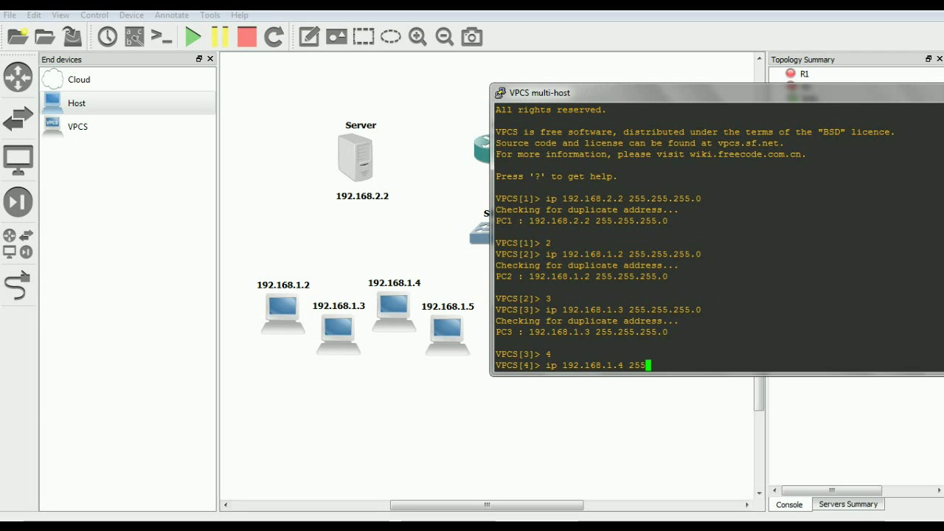
type(".255")
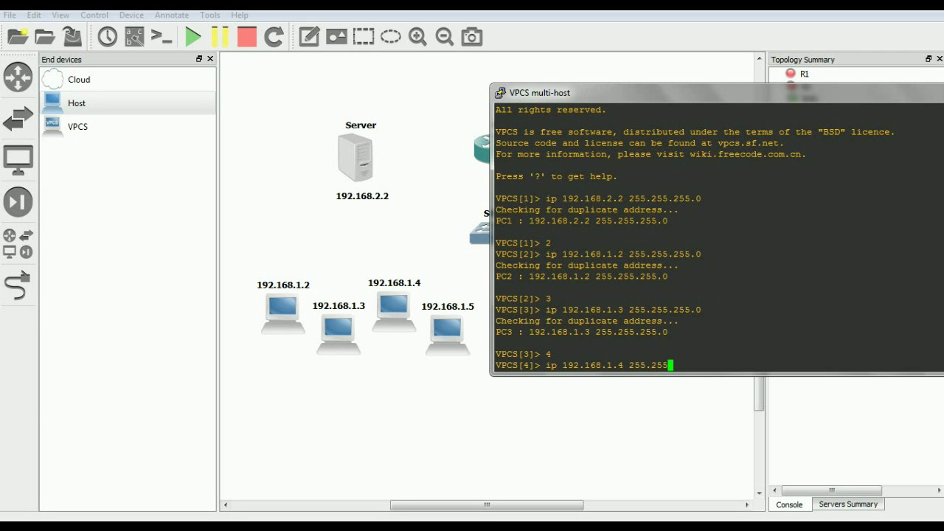
type(".")
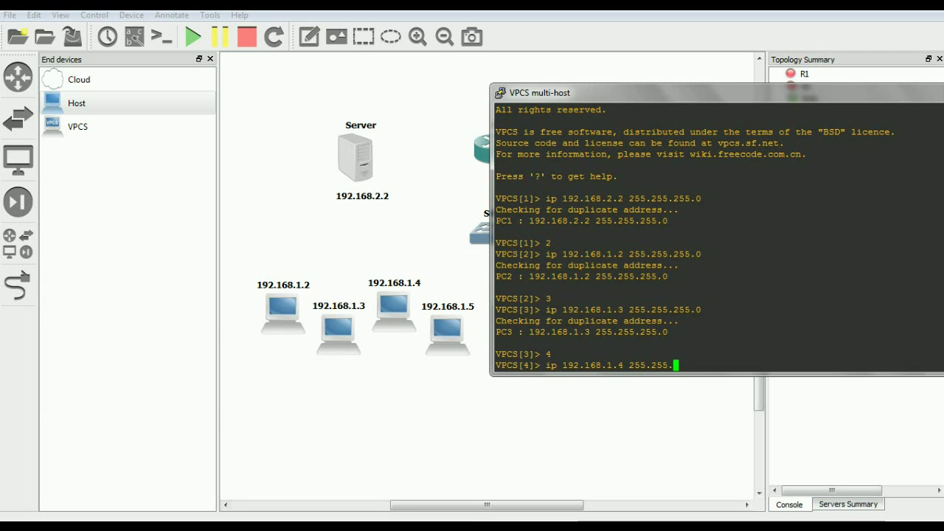
type("255.")
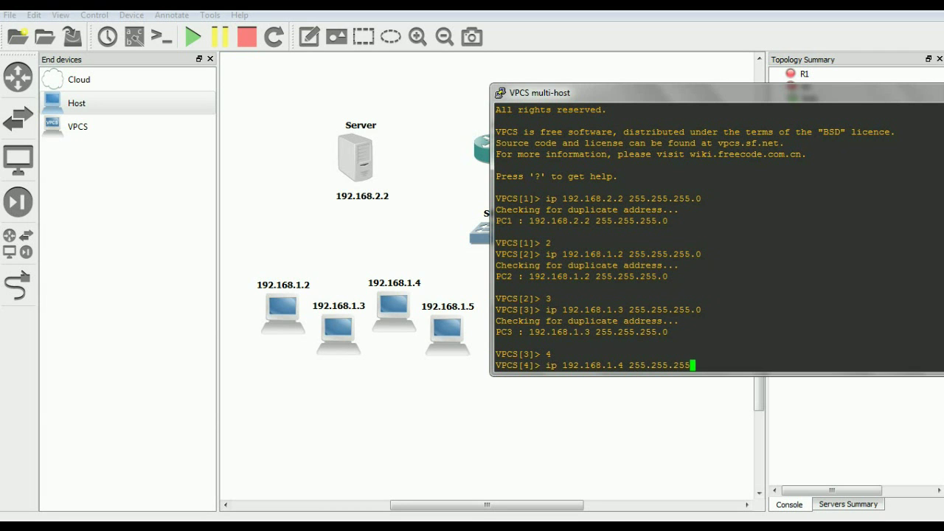
type("0")
key("Return")
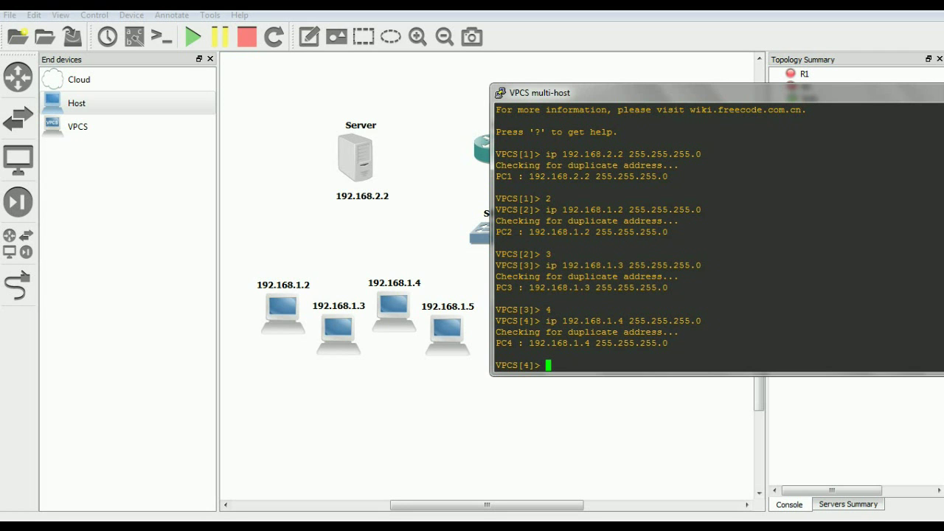
Switch to VPCS 5 and assign it the IP address 192.168.1.5 with mask 255.255.255.0 and gateway 192.168.1.1
type("5")
key("Return")
type("i")
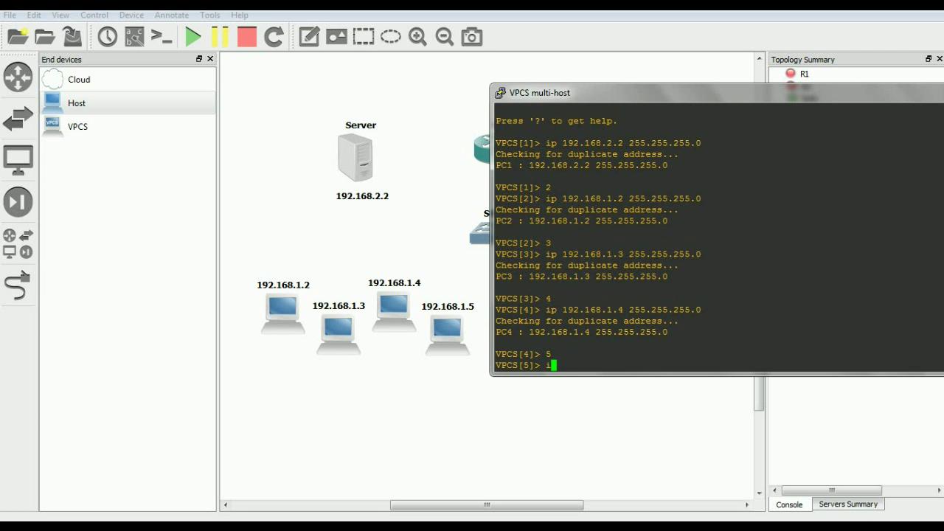
type("p 192.168.1.5 255.255.255")
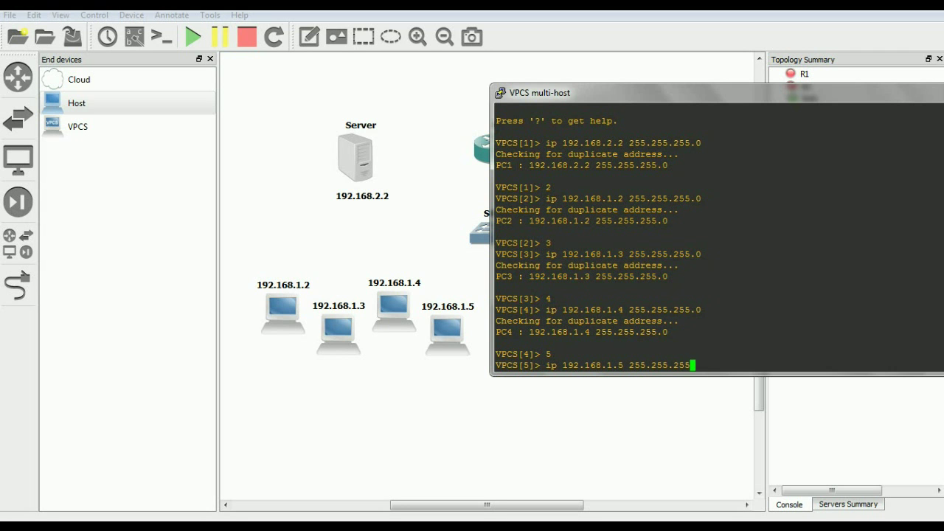
type(".0 192.168.1.1")
key("Return")
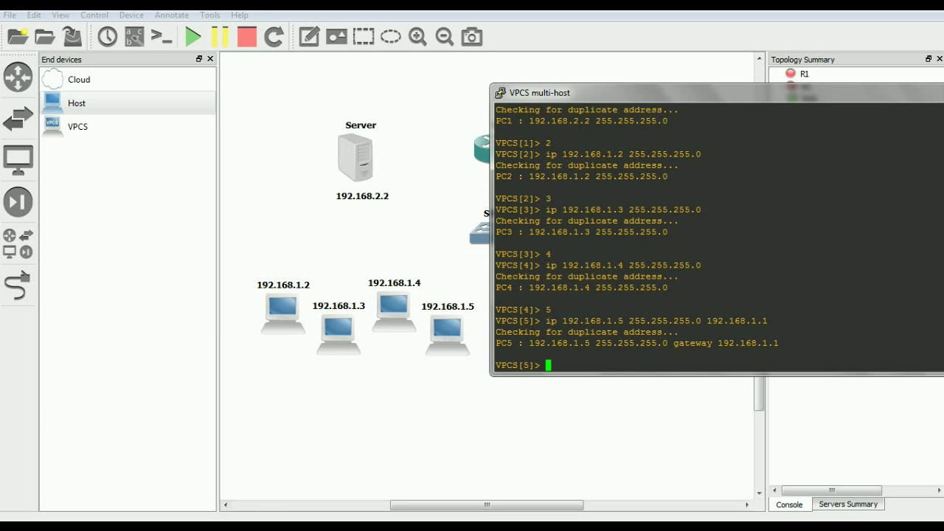
Switch to VPCS 6 and assign it the IP address 192.168.1.6 with mask 255.255.255.0 and gateway 192.168.1.1
type("6")
key("Return")
type("ip 19")
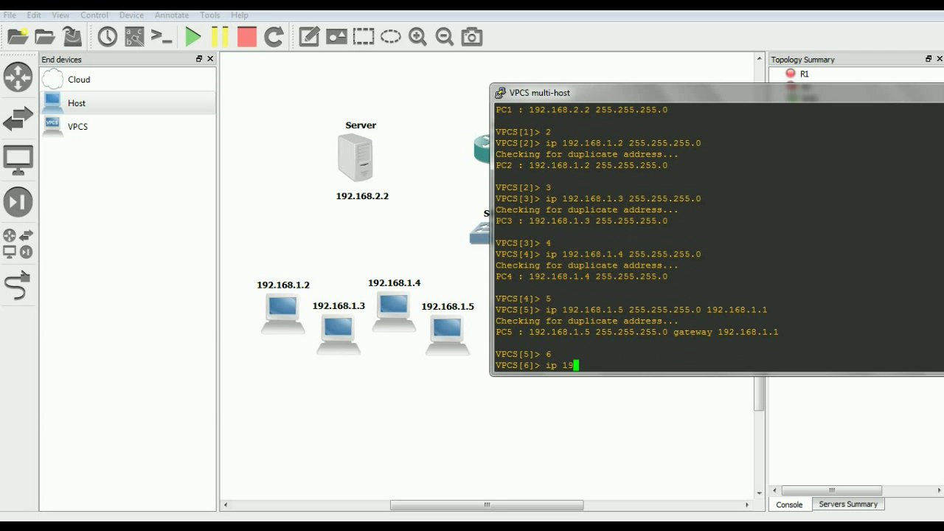
type("2.1")
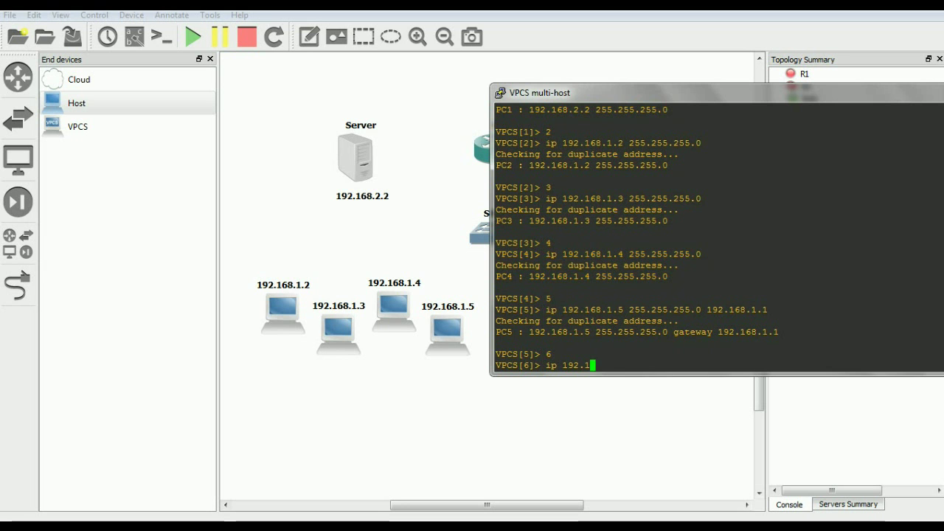
type("68.1")
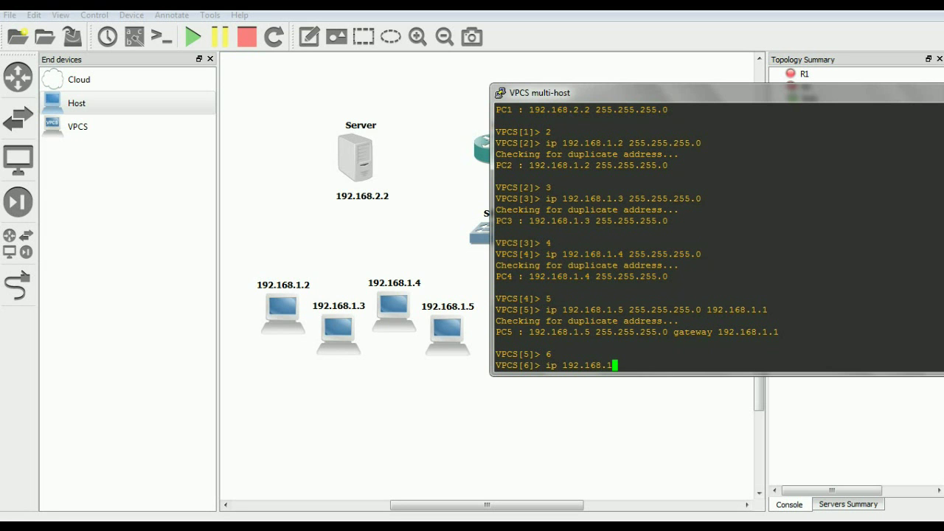
type(".6 255.255.255.0 192.168")
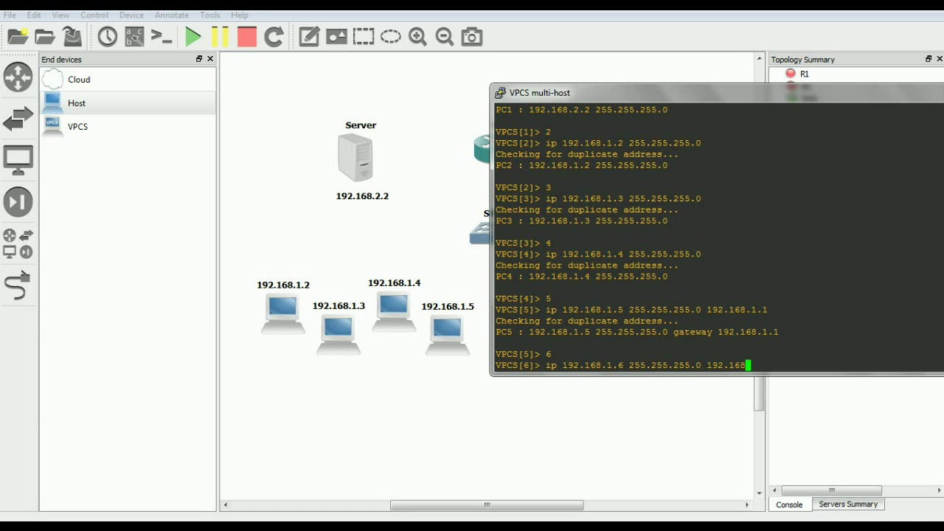
type(".1.1")
key("Return")
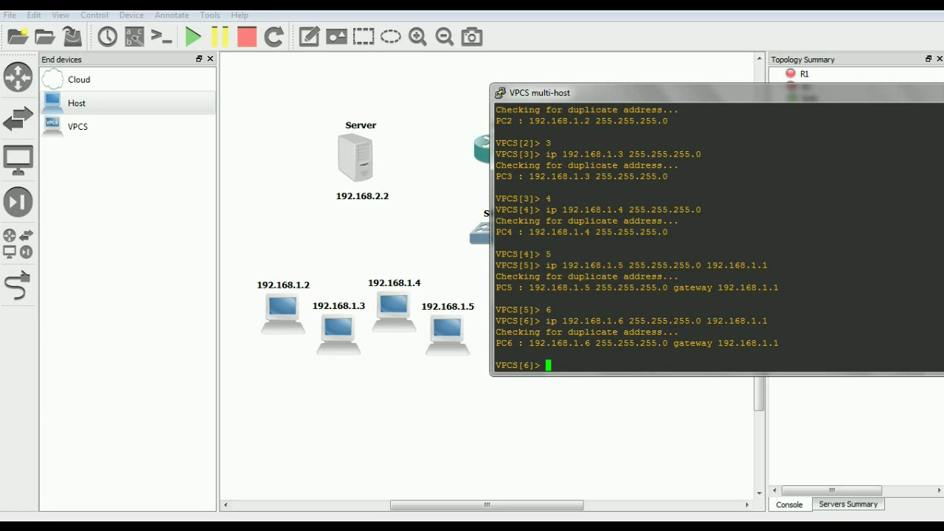
Switch to VPCS 7 and assign it the IP address 192.168.1.7 with mask 255.255.255.0 and gateway 192.168.1.1
type("7")
key("Return")
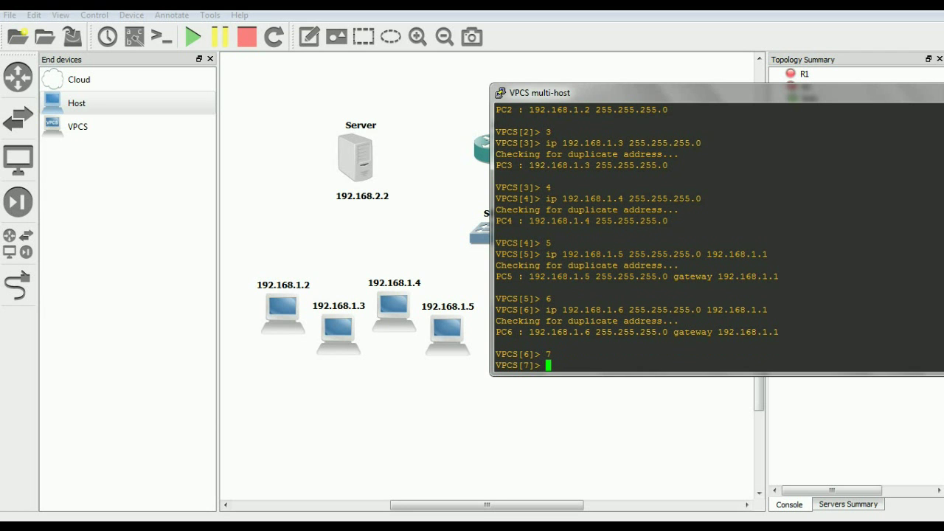
type("ip 192.168.1.7 255.255.255.")
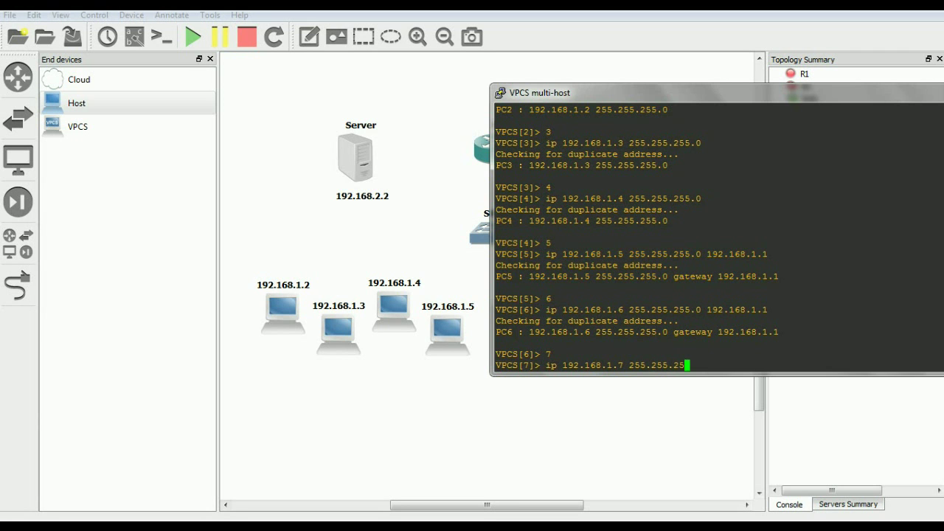
type("0 192.168.1.1")
key("Return")
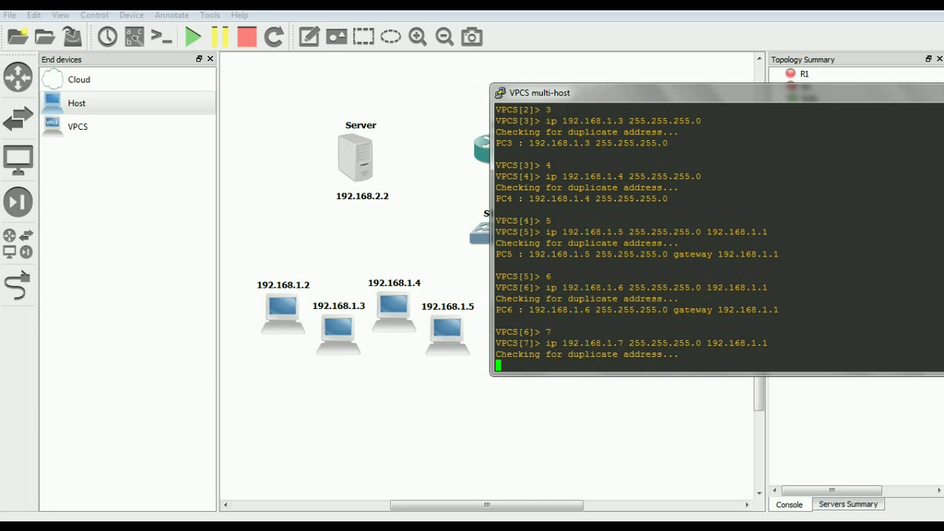
Move the VPCS console window aside and narrow it so R1, R2, SW1 and hosts 192.168.1.6 to 192.168.1.9 are uncovered
left_click_drag(561, 93, 89, 66)
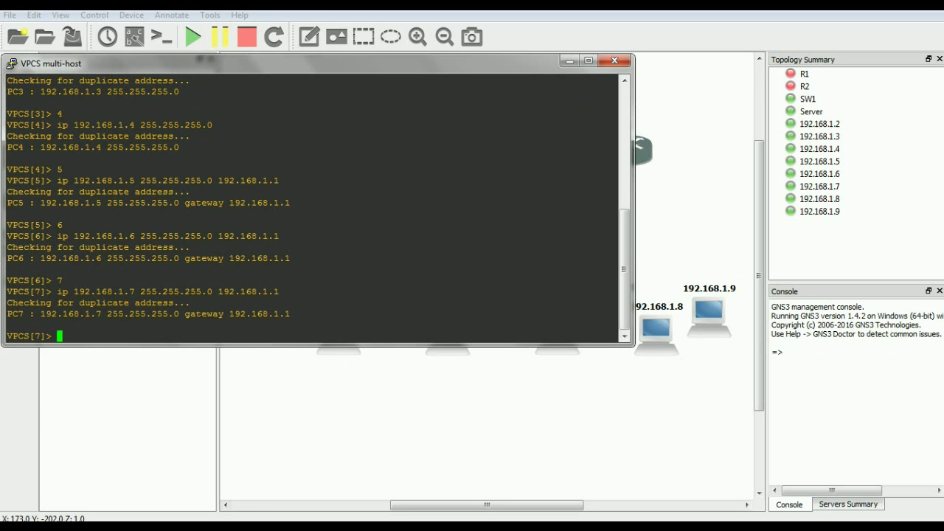
left_click_drag(633, 199, 468, 200)
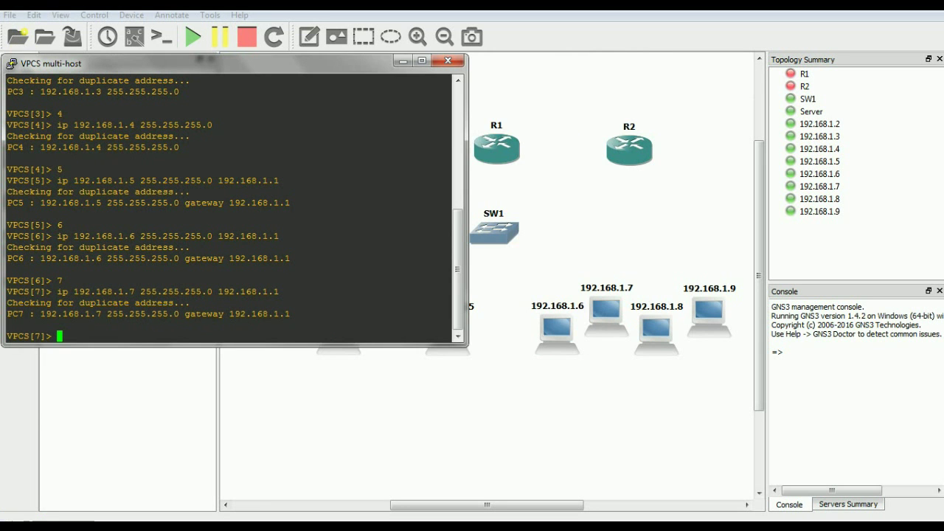
type("ip 192.168")
key("BackSpace")
key("BackSpace")
key("BackSpace")
key("BackSpace")
key("BackSpace")
key("BackSpace")
key("BackSpace")
key("BackSpace")
key("BackSpace")
key("BackSpace")
Switch to VPCS 8 and assign it the IP address 192.168.1.8 with mask 255.255.255.0 and gateway 192.168.1.1
type("8")
key("Return")
type("ip 192.168")
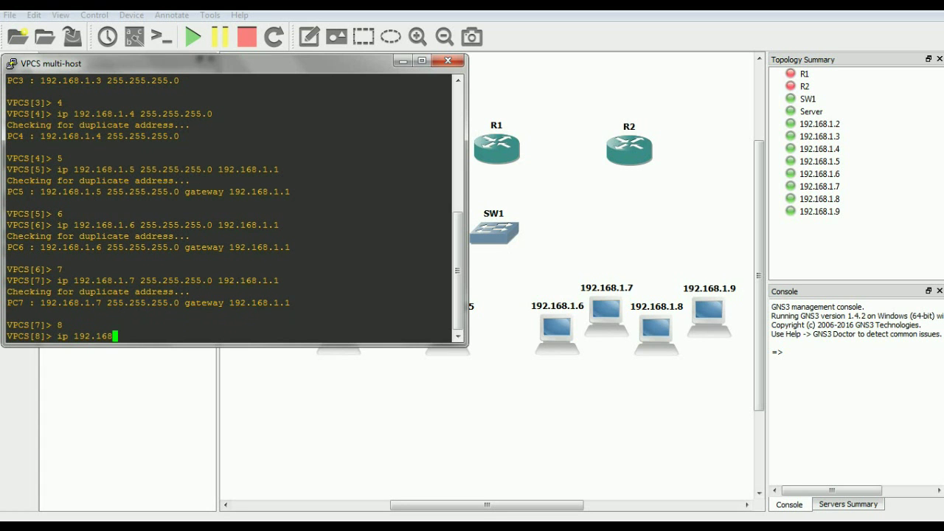
type(".1.8 255.255.255.0 192.168")
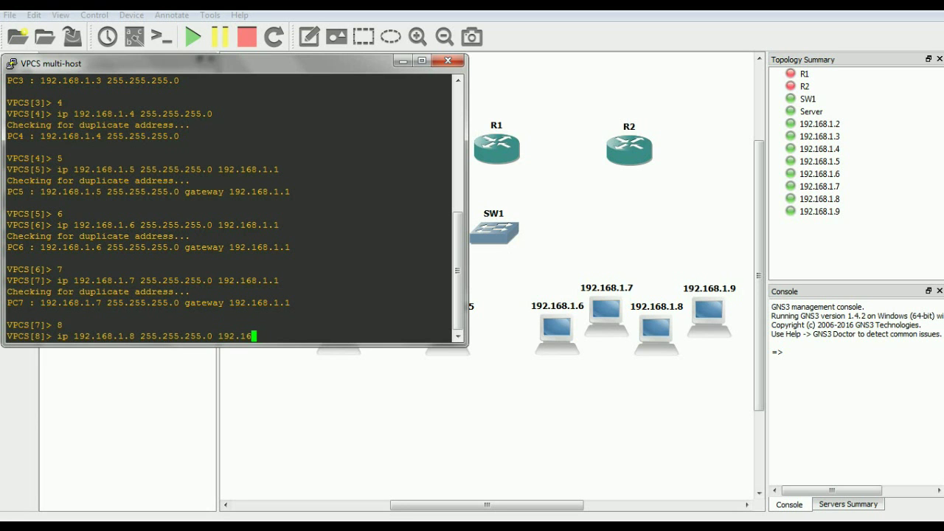
type(".1.1")
key("Return")
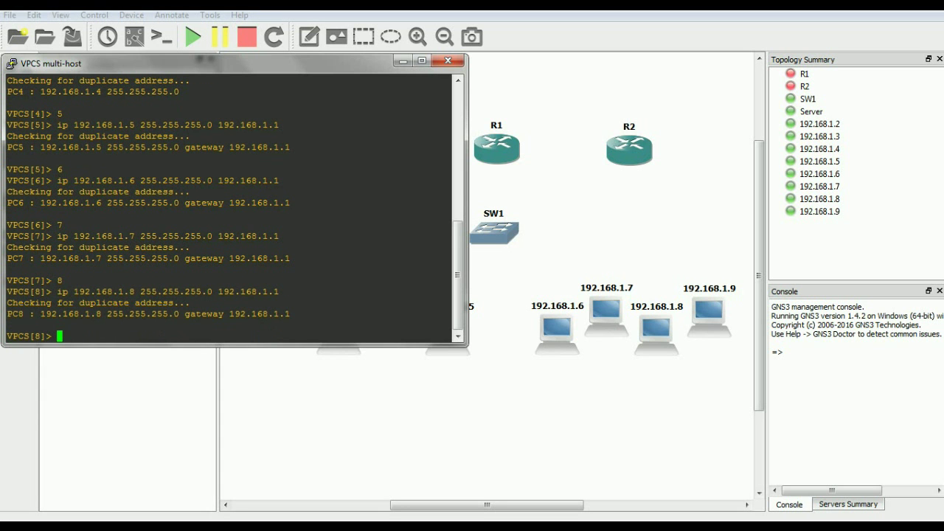
Switch to VPCS 9 and assign it the IP address 192.168.1.9 with mask 255.255.255.0 and gateway 192.168.1.1
type("9")
key("Return")
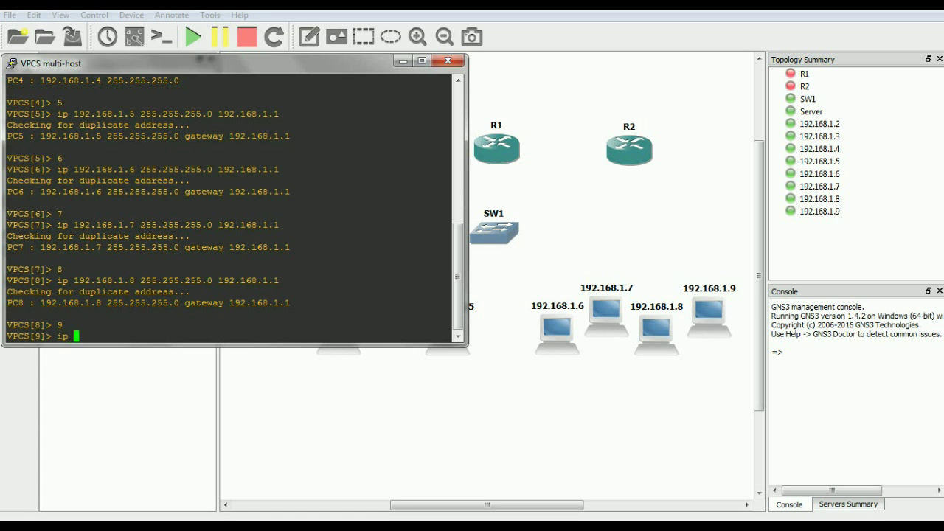
type("ip 192.168")
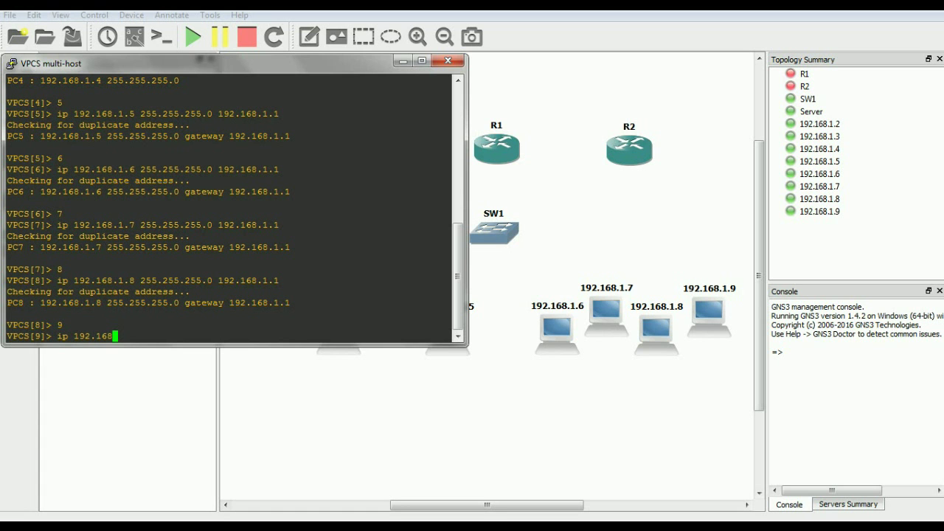
type(".1.9 255.255.255.0 192")
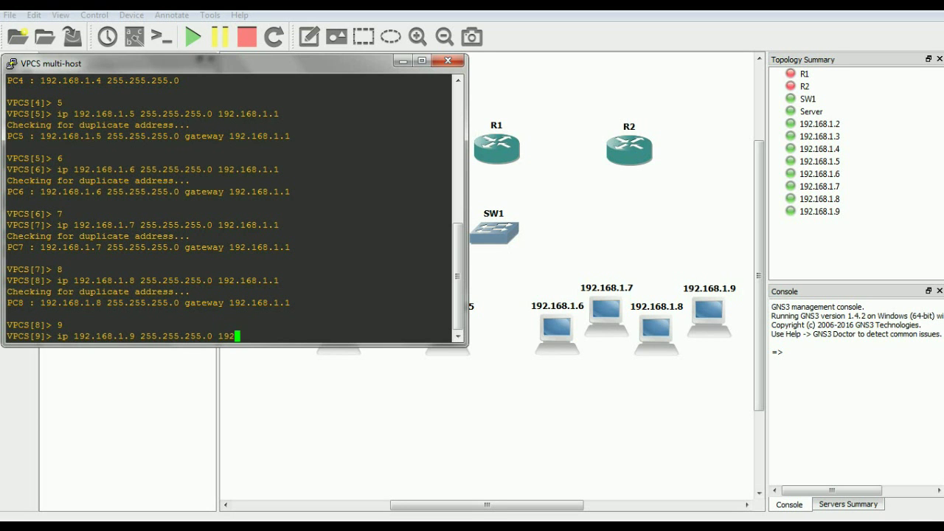
type(".168.1.1")
key("Return")
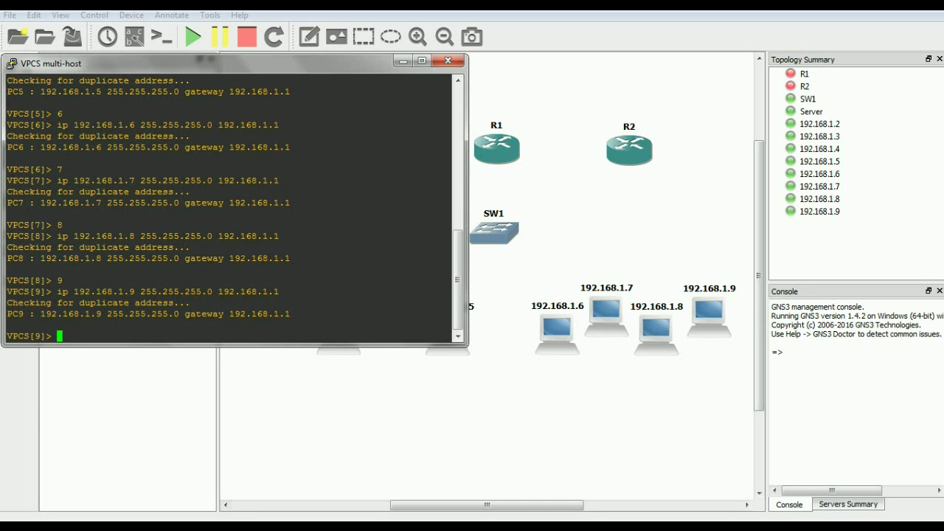
Return to VPCS 1 and reassign its IP address 192.168.2.2 with mask 255.255.255.0, adding gateway 192.168.2.1
scroll(229, 206, "up", 10)
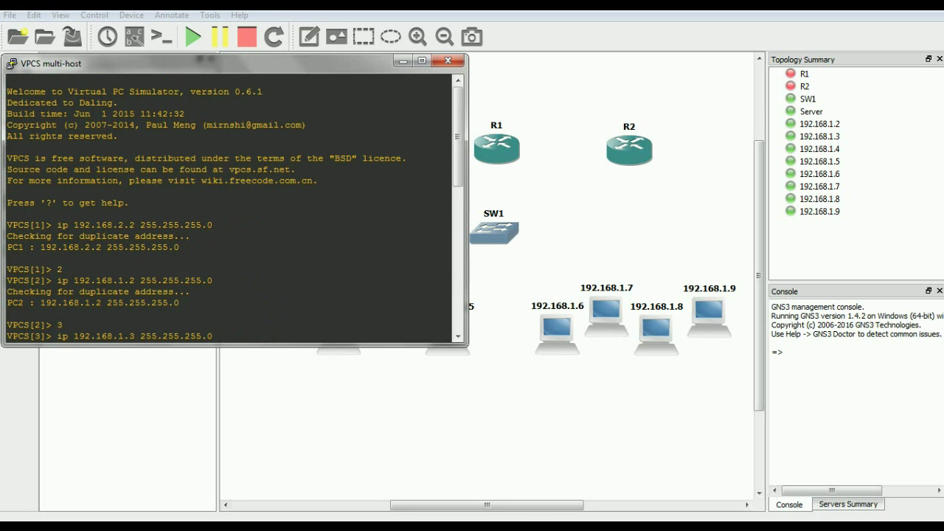
scroll(228, 207, "down", 4)
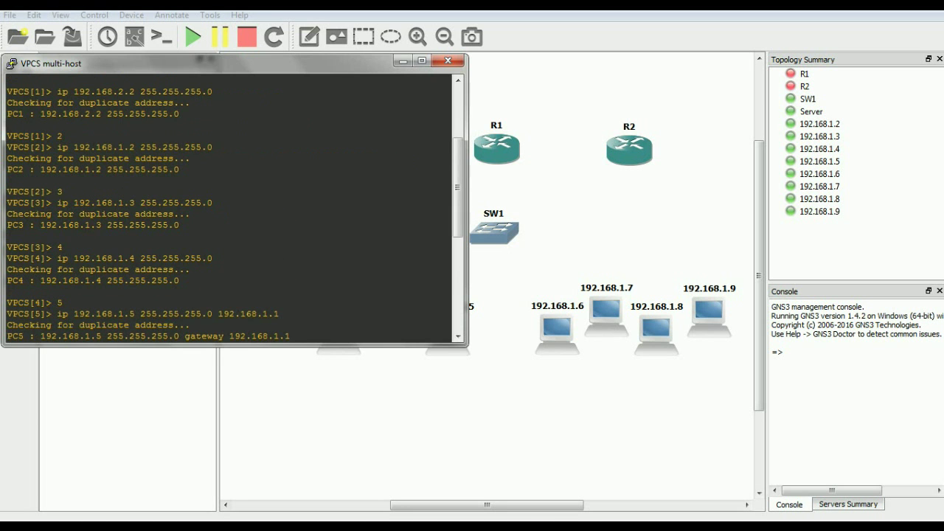
scroll(229, 207, "up", 4)
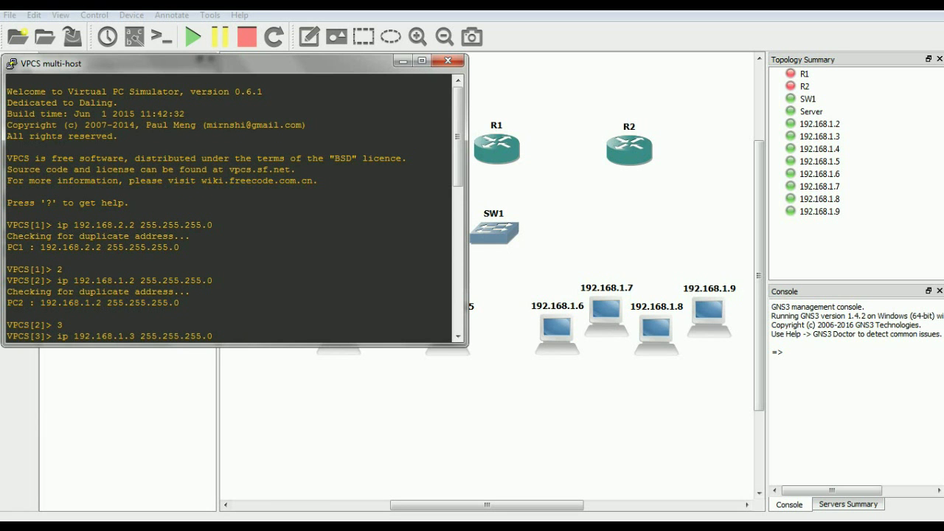
scroll(229, 206, "down", 8)
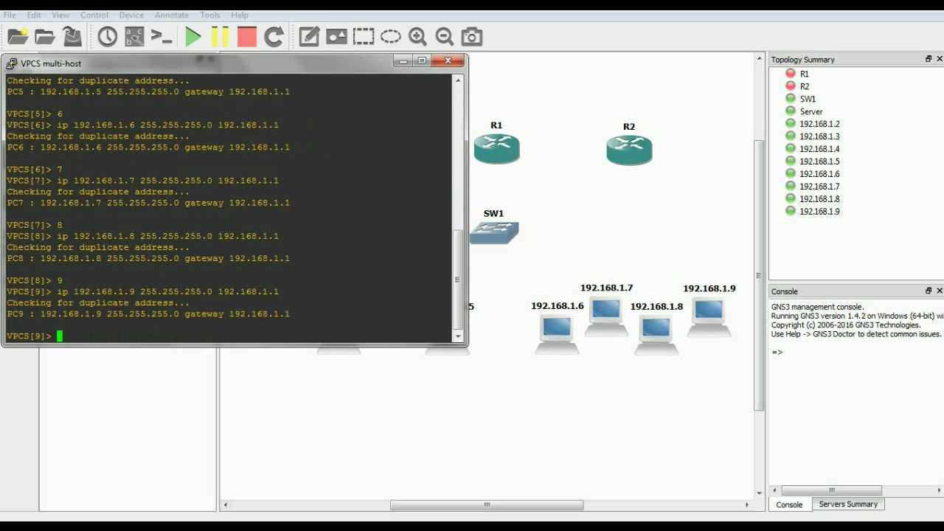
type("vp")
key("BackSpace")
key("BackSpace")
type("1")
key("Return")
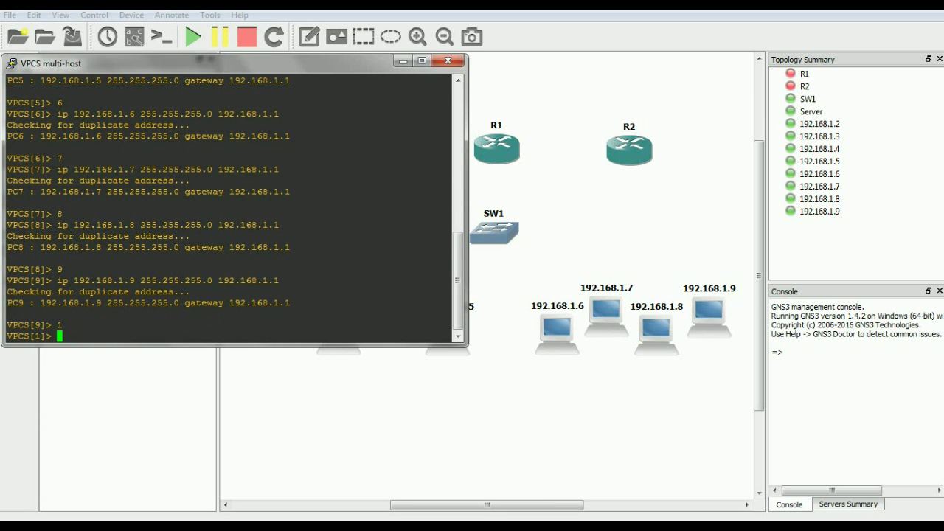
type("ip 192.168.2.2 255.2555.2")
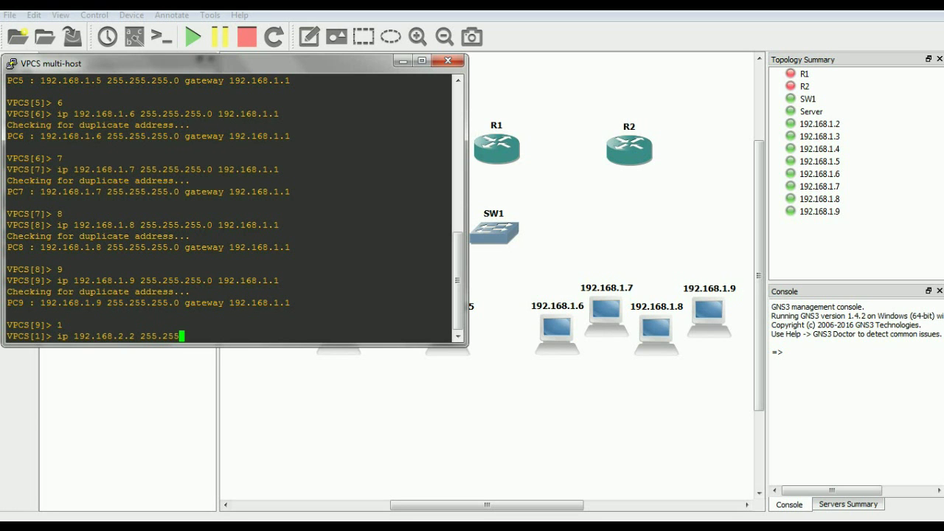
key("Home")
key("BackSpace")
key("BackSpace")
key("BackSpace")
key("BackSpace")
key("BackSpace")
key("BackSpace")
type(".255.0 192.168.2.1")
key("Return")
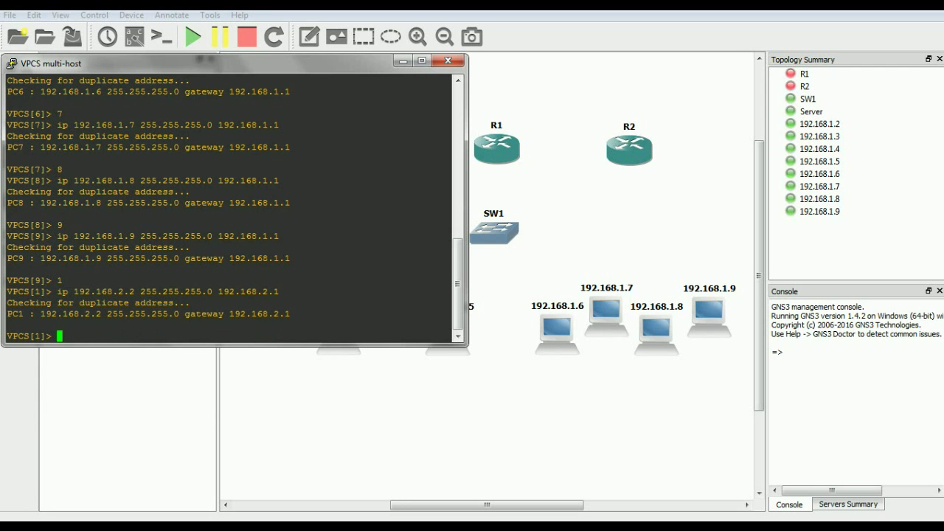
Move the VPCS console window off the Server and hosts 192.168.1.2 to 192.168.1.5, and review the earlier address assignments
left_click_drag(221, 63, 773, 80)
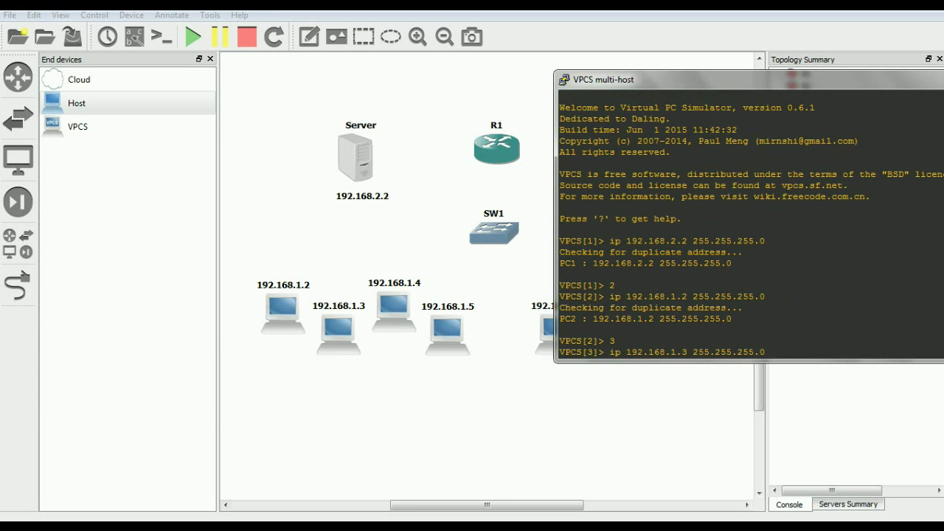
left_click_drag(604, 241, 760, 241)
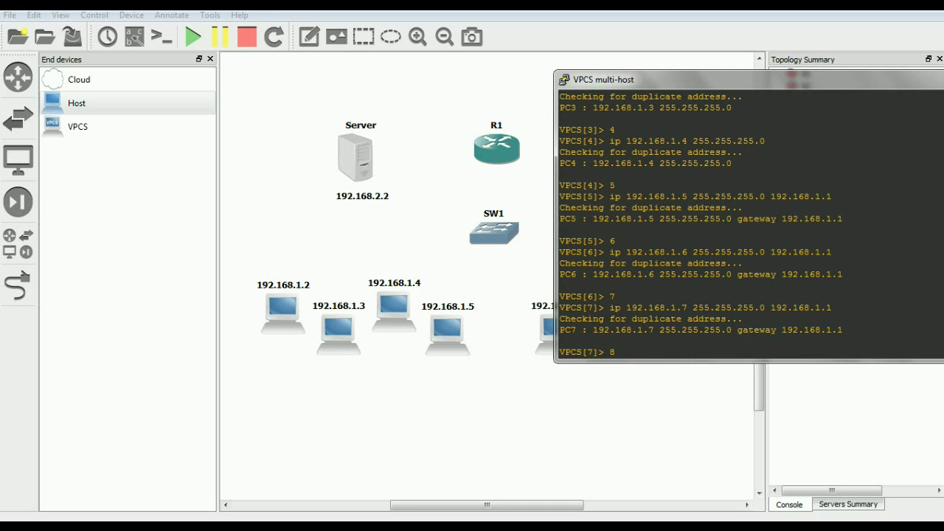
scroll(695, 225, "up", 4)
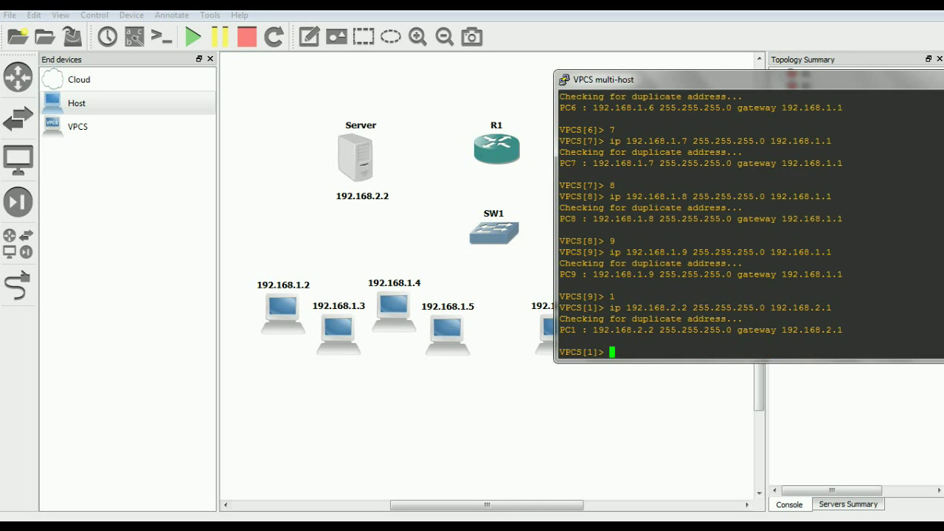
Switch to VPCS 2 and try to assign it 192.168.1.2 with mask 255.255.255.0 and gateway 192.168.1.1
type("2")
key("Return")
type("ip 192")
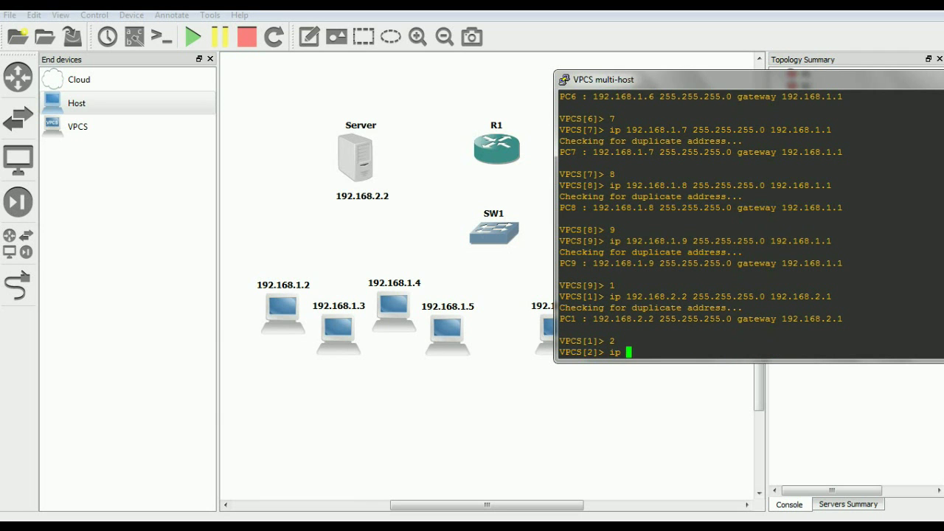
type(".168.1.2 255.255.255.")
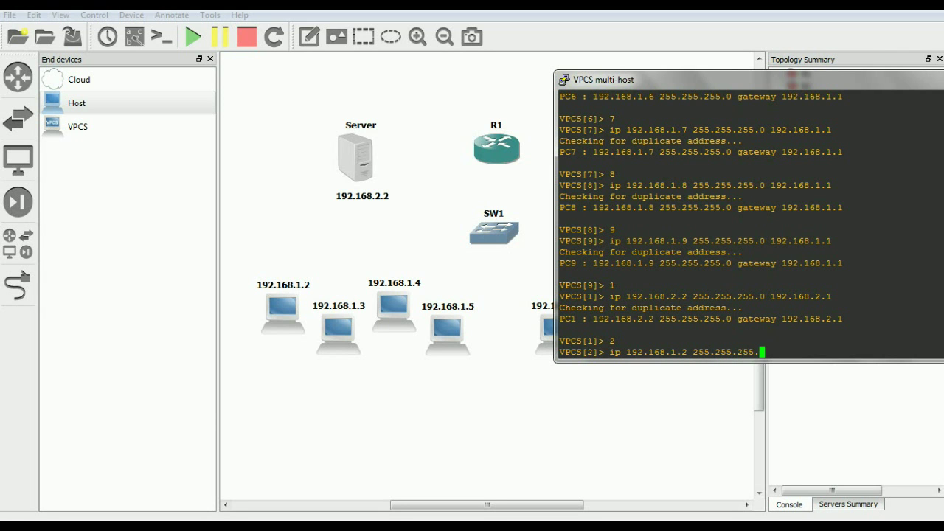
type("0192.168.1.1")
key("Return")
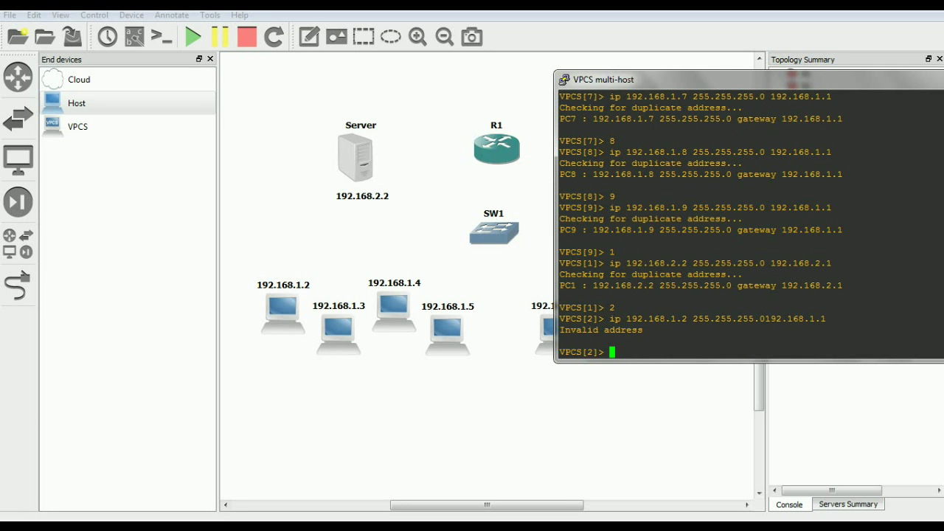
Correct the last VPCS 2 ip command by inserting a space between mask 255.255.255.0 and gateway 192.168.1.1, and run it again
key("Up")
key("Left")
key("Left")
key("Left")
key("Left")
key("Left")
key("Left")
key("Left")
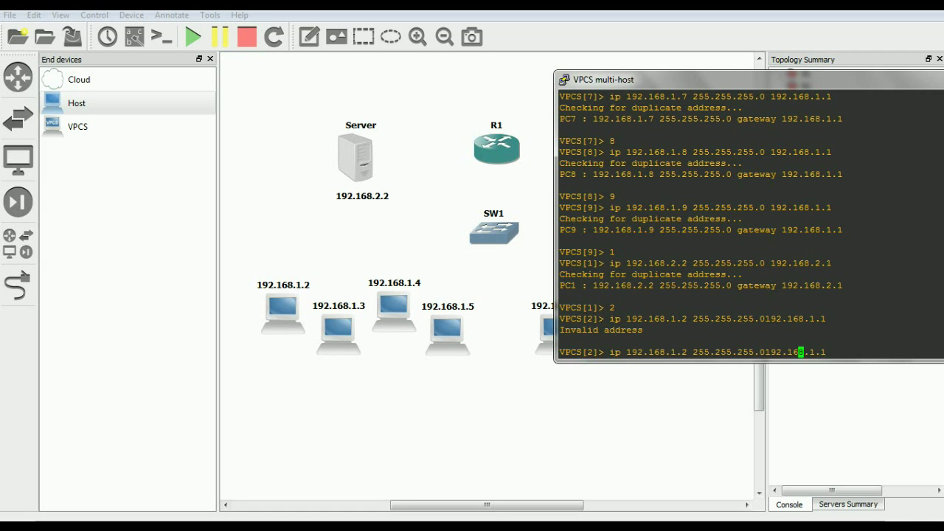
key("Left")
key("Left")
key("Left")
key("Left")
key("Left")
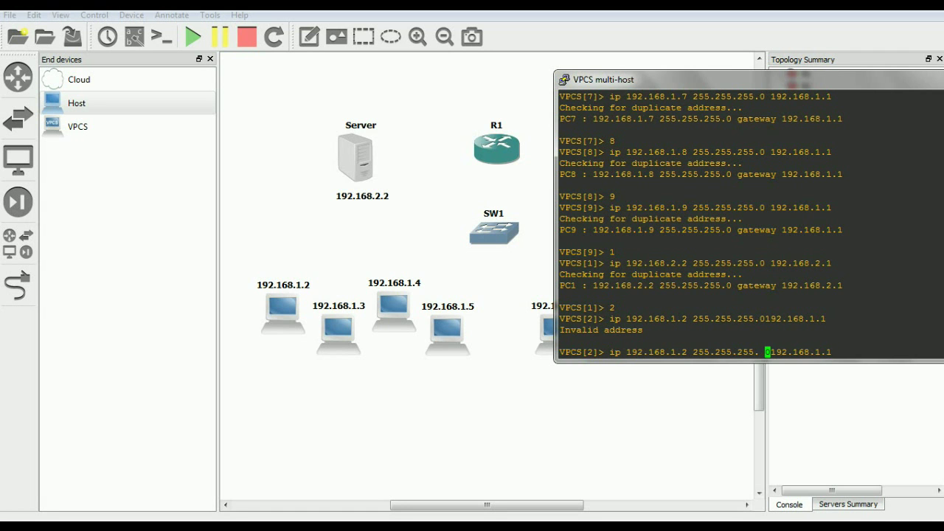
key("BackSpace")
key("Right")
key("Right")
key("Right")
key("Right")
key("Right")
key("Right")
key("Right")
key("Right")
key("Right")
key("Right")
key("Right")
key("Right")
key("Return")
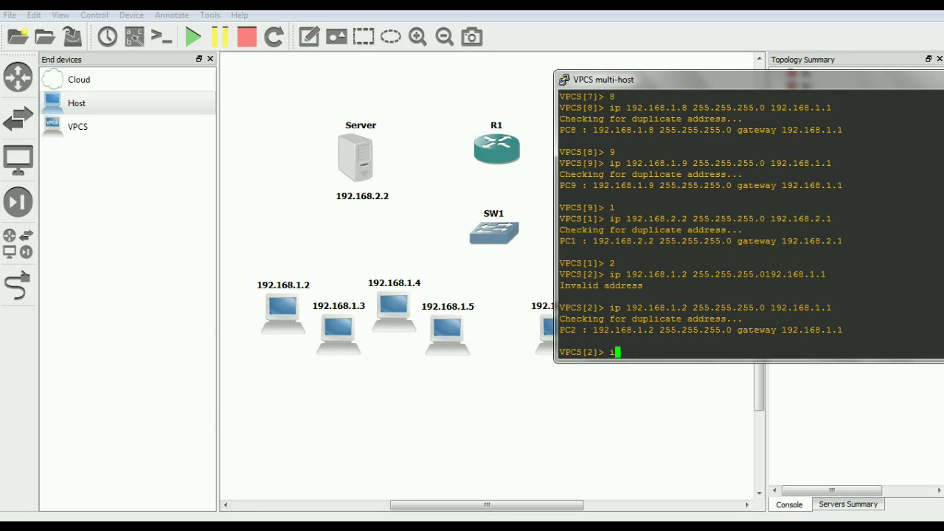
Switch to VPCS 3 and reassign its IP address 192.168.1.3 with mask 255.255.255.0, adding gateway 192.168.1.1
type("p")
key("BackSpace")
type("3")
key("Return")
type("ip 19")
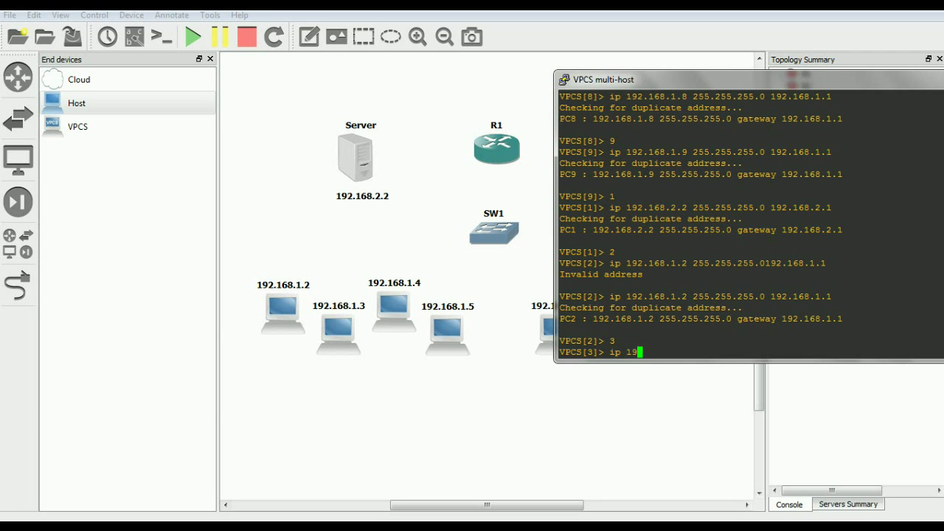
type("2.168.1.3 255.255.255.0 192.168")
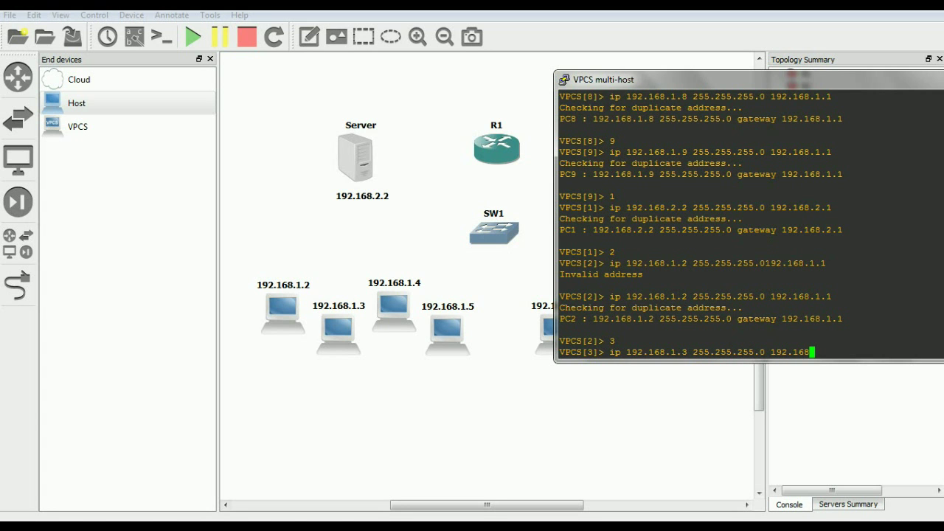
type(".1.1")
key("Return")
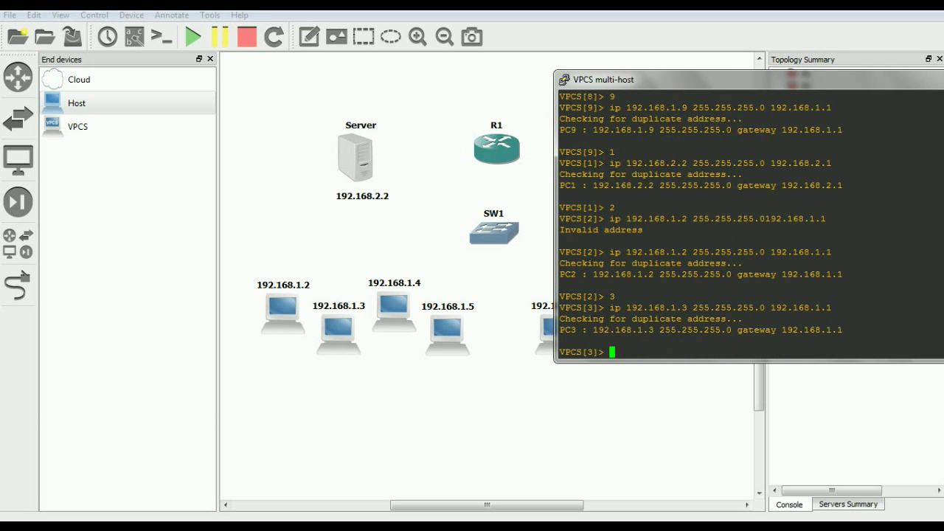
Switch to VPCS 4 and reassign its IP address 192.168.1.4 with mask 255.255.255.0, adding gateway 192.168.1.1
type("4")
key("Return")
type("ip ")
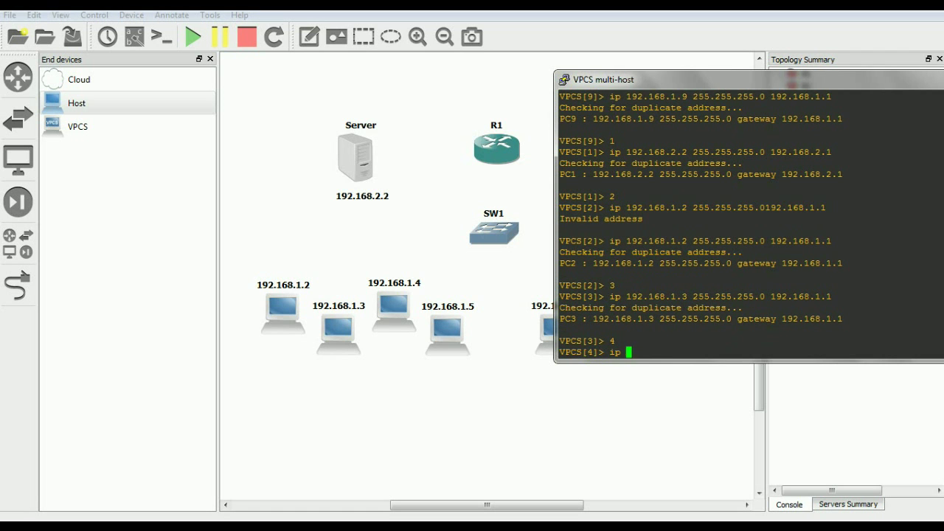
type("192.168.1.4 255.255.2")
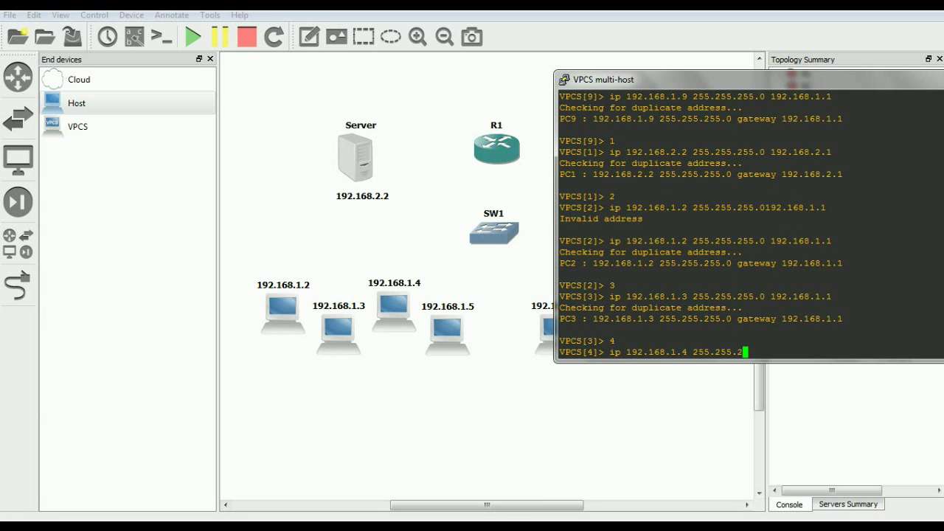
type("55.0 192.168.1.1")
key("Return")
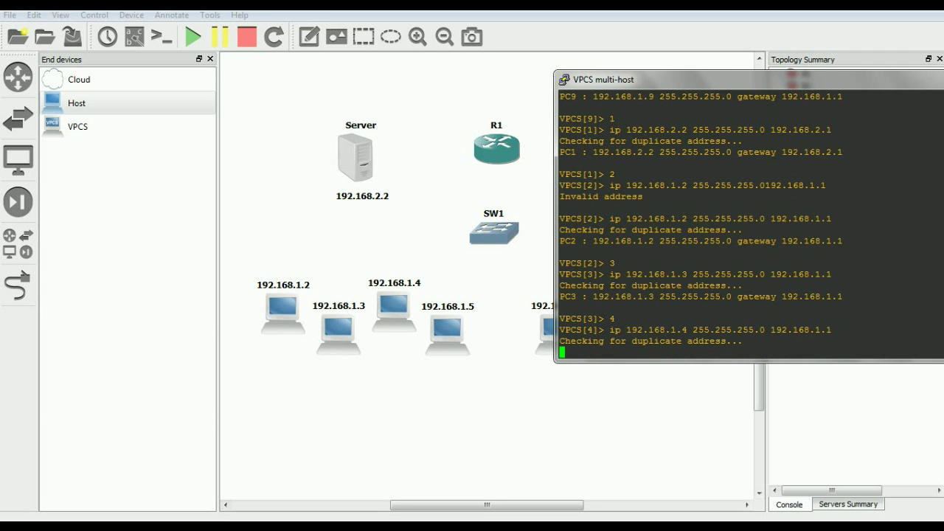
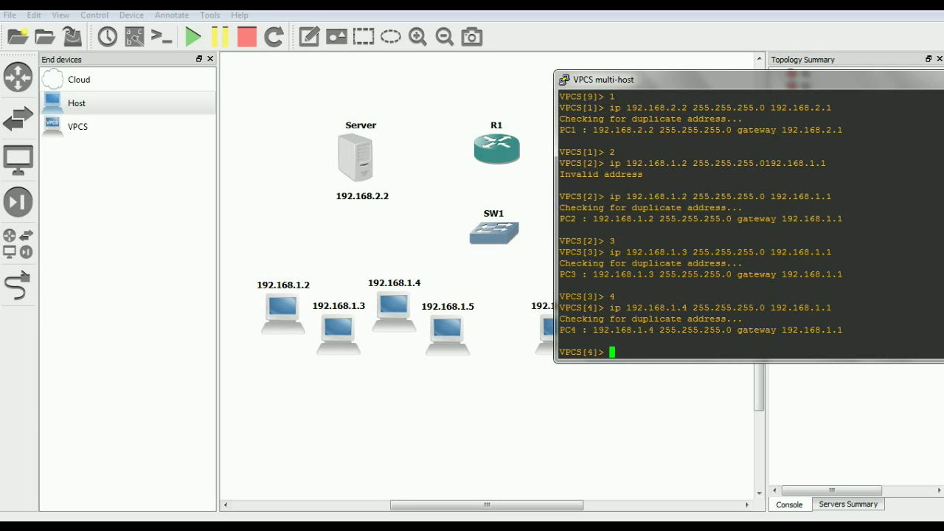
Return to VPCS 1 and save the VPCS startup configuration
type("1")
key("Return")
type("save")
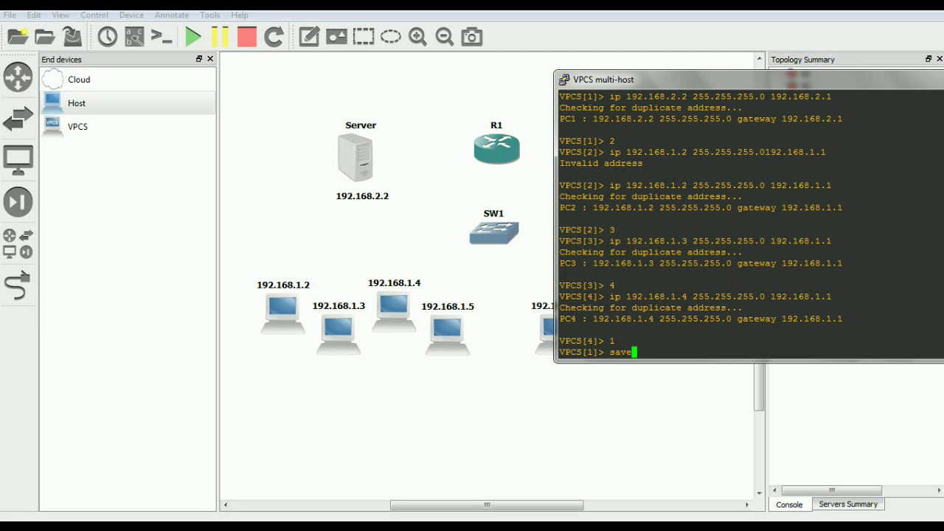
key("Return")
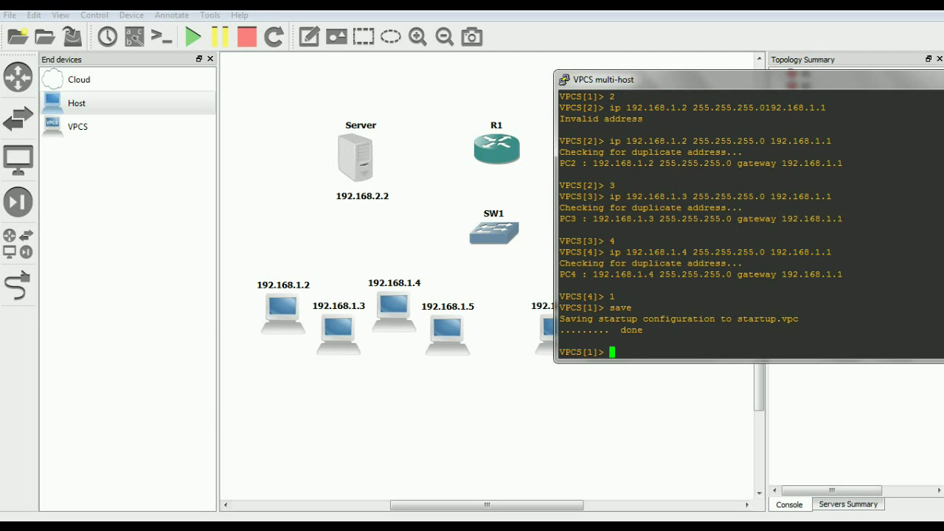
List the IP settings of all VPCS hosts with "show ip all" and close the VPCS console window
type("show ip all")
key("Return")
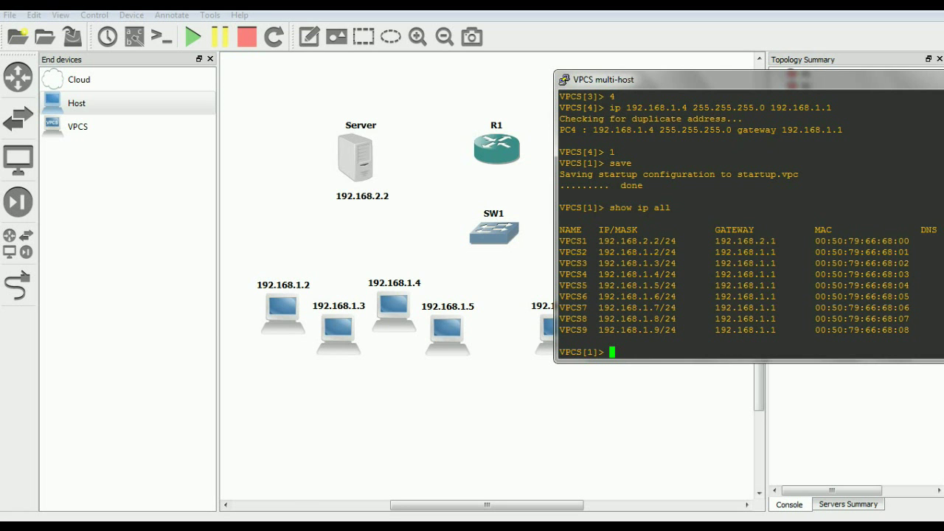
left_click_drag(627, 79, 470, 81)
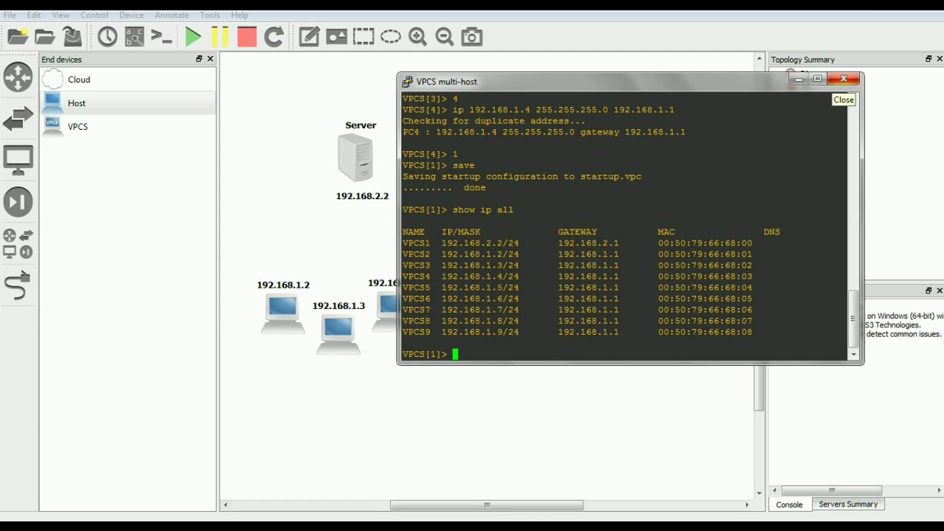
left_click(843, 79)
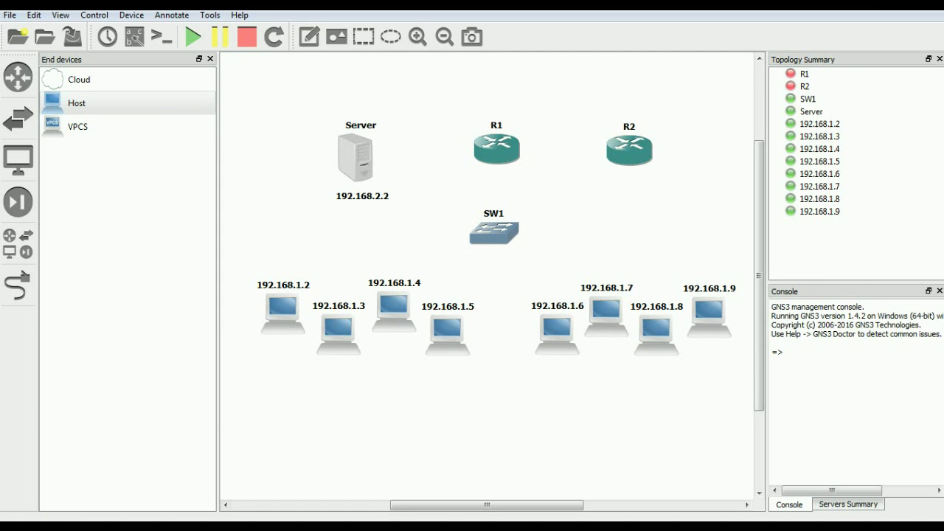
Link FastEthernet0/0 of R1 to port 1 of SW1 and leave link mode
left_click(18, 286)
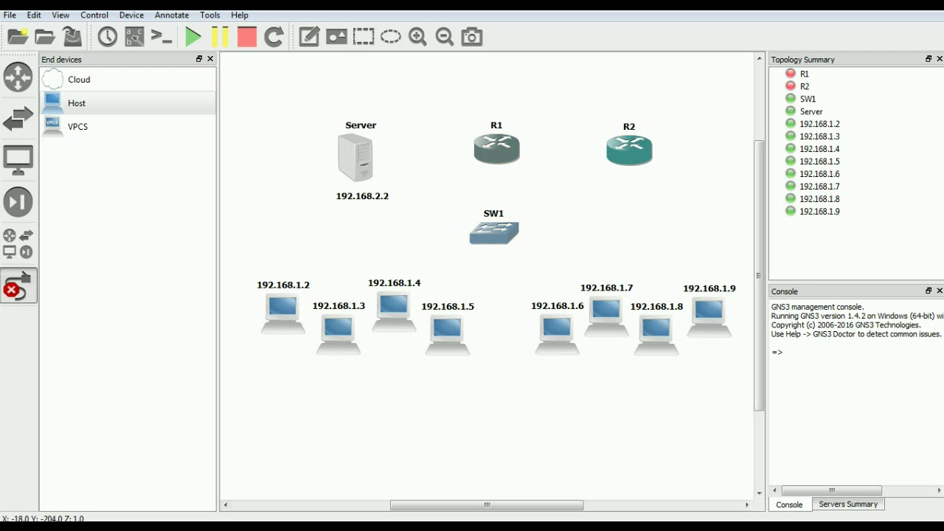
left_click(493, 156)
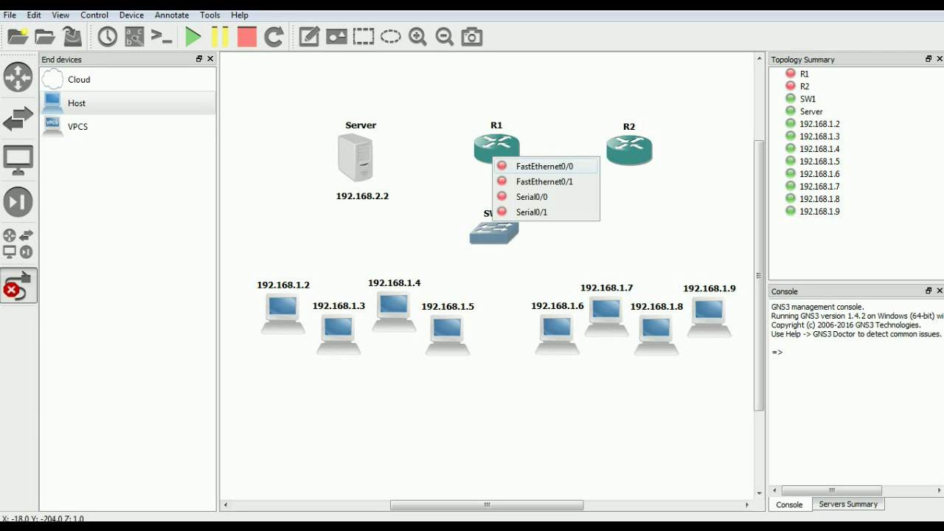
left_click(544, 166)
left_click(499, 235)
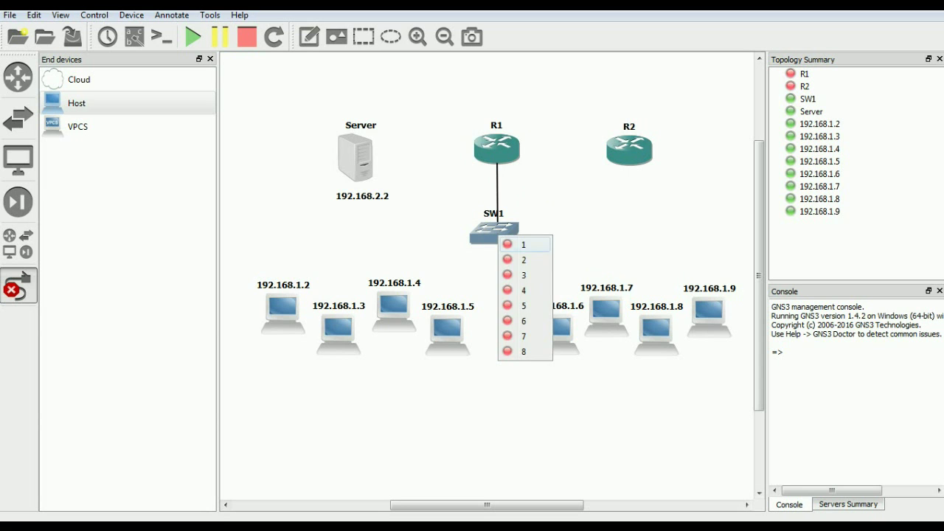
left_click(523, 244)
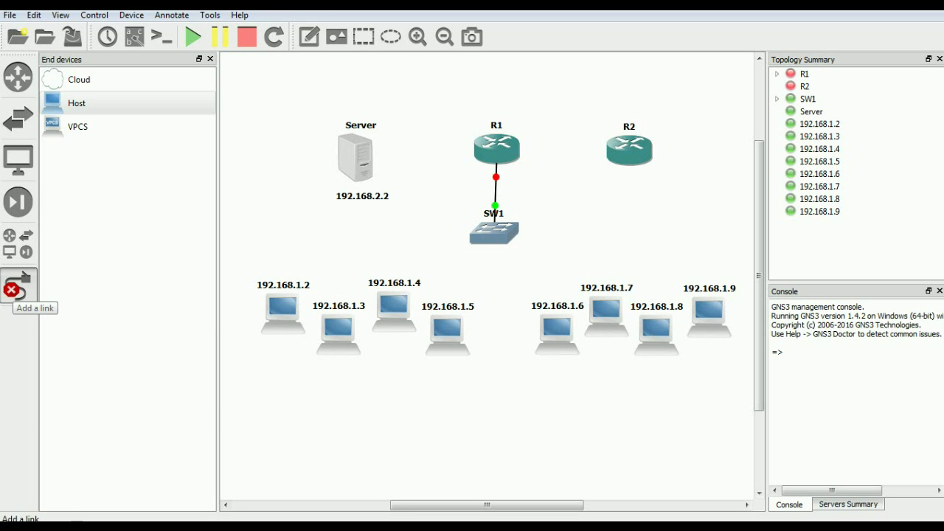
left_click(18, 286)
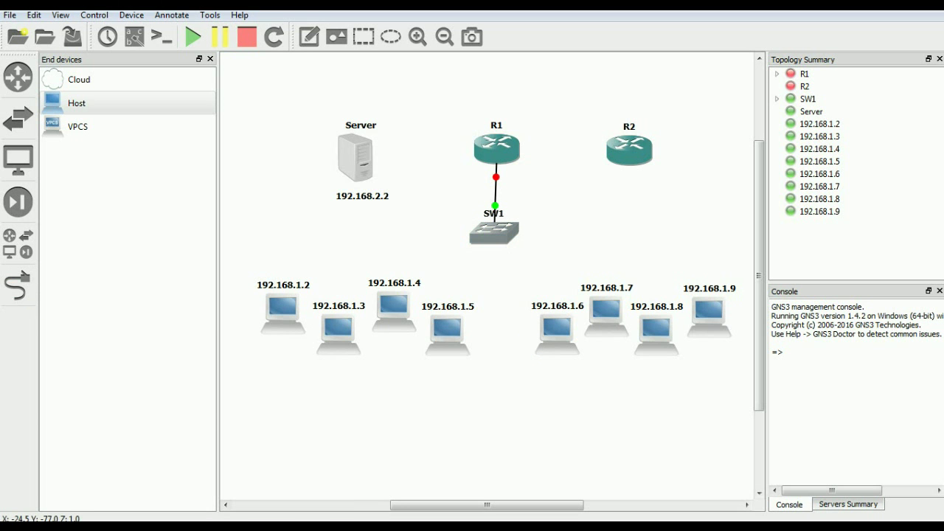
Add access port 9 on VLAN 1 to the SW1 configuration
right_click(488, 233)
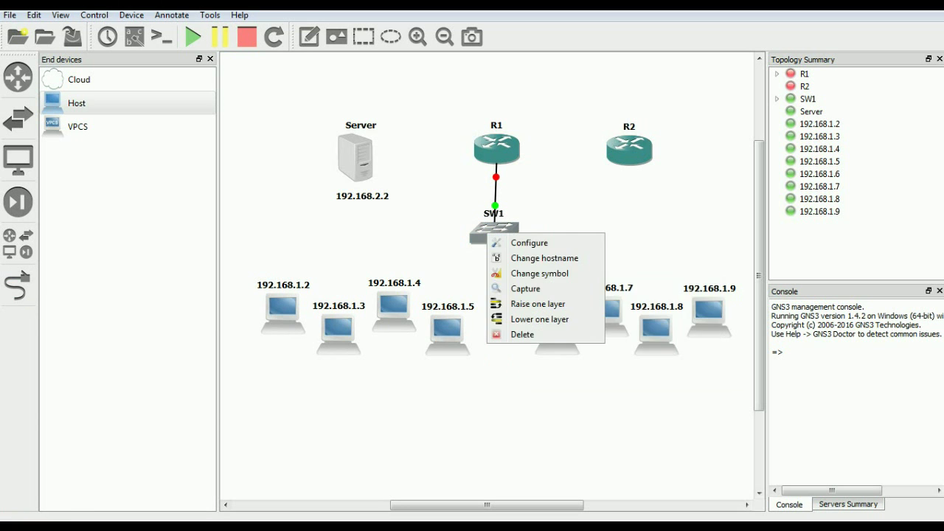
left_click(529, 243)
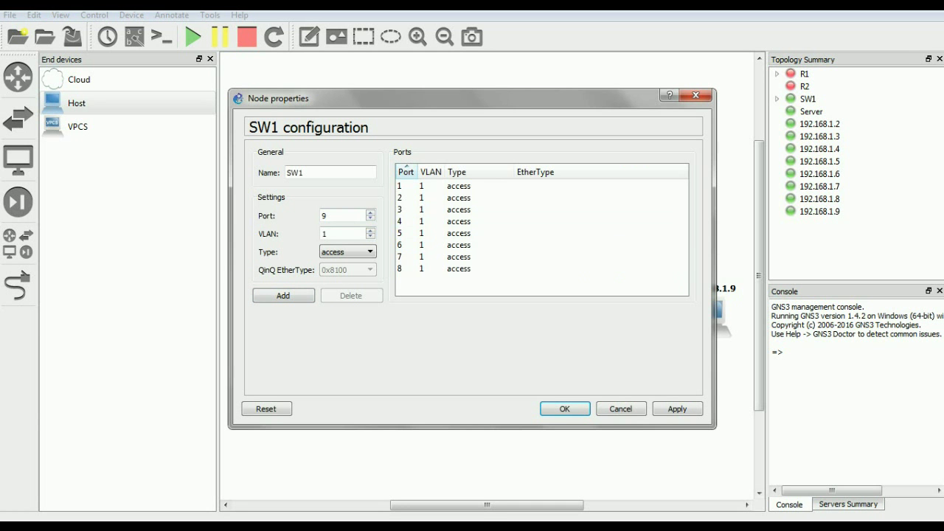
left_click(283, 295)
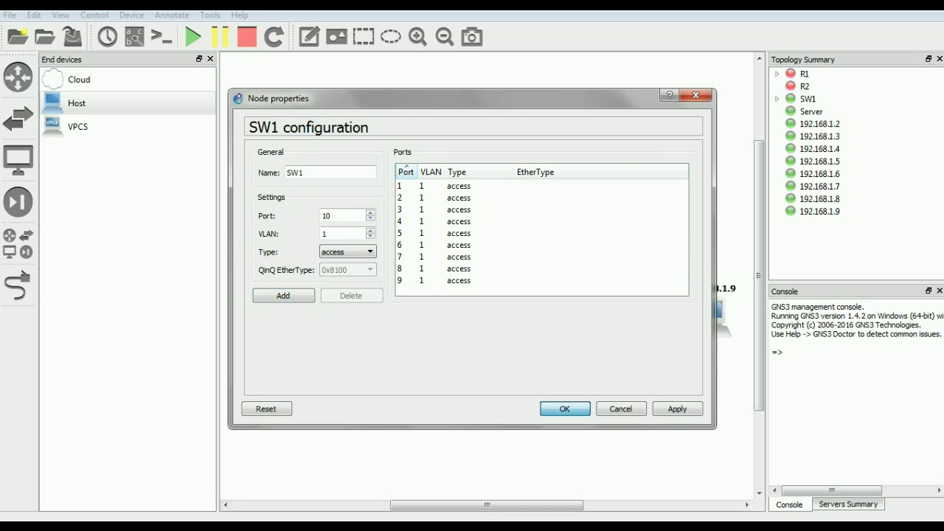
left_click(565, 408)
Link the Server's nio_udp:30000:127.0.0.1:20000 interface to FastEthernet0/1 of R1 and nudge the Server slightly upward
left_click(18, 286)
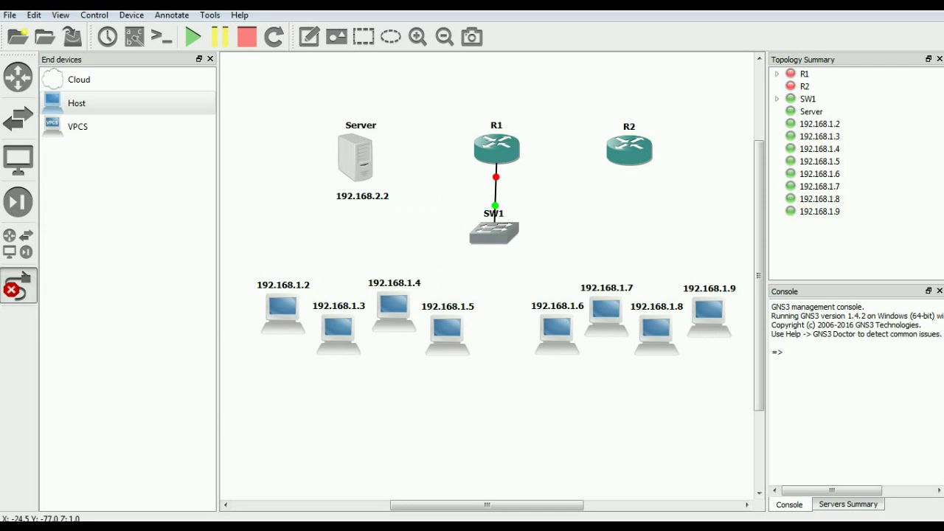
left_click(358, 160)
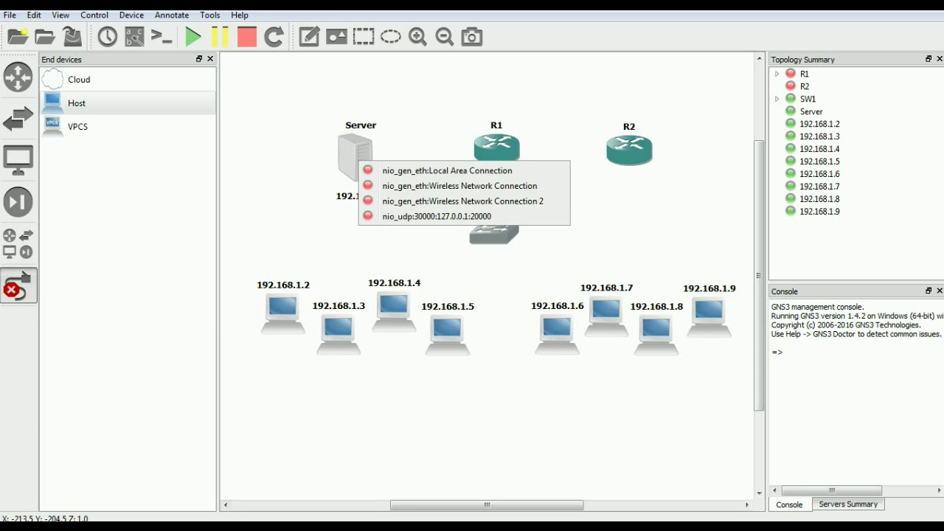
left_click(428, 216)
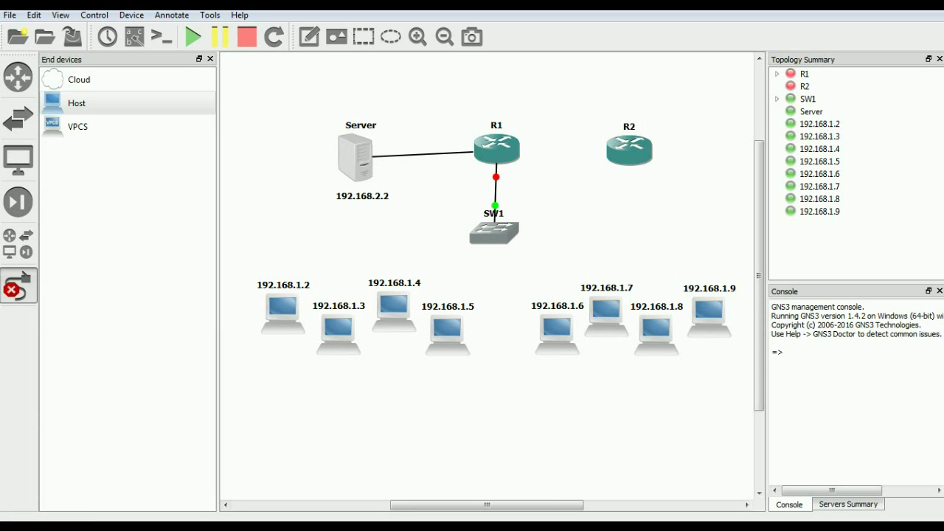
left_click(477, 155)
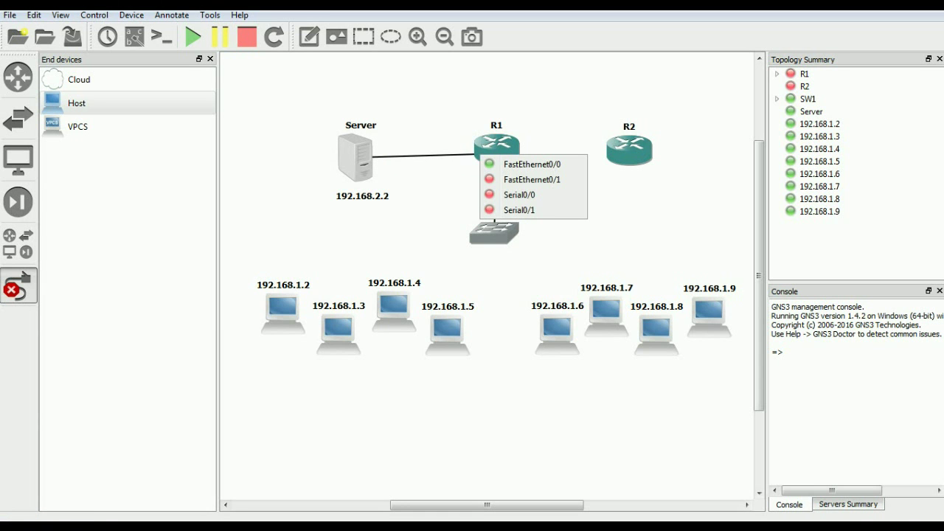
left_click(532, 180)
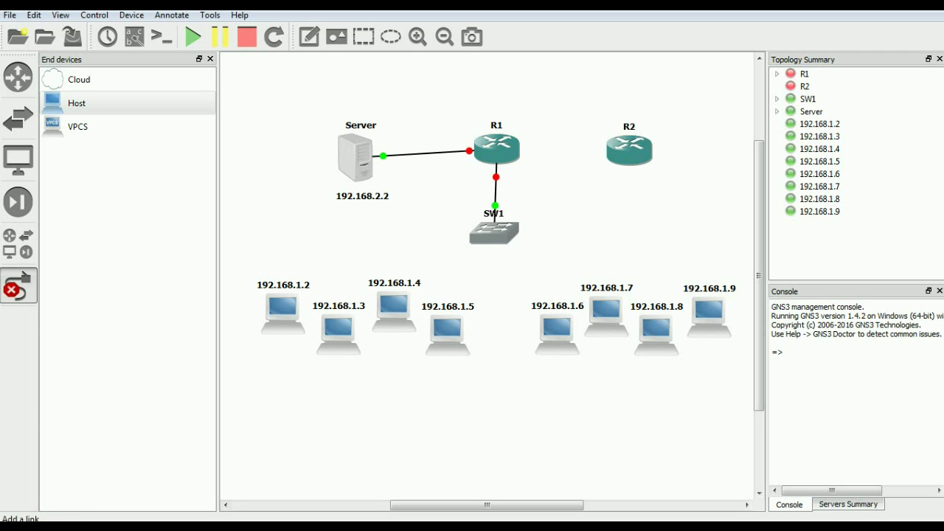
left_click_drag(356, 158, 355, 154)
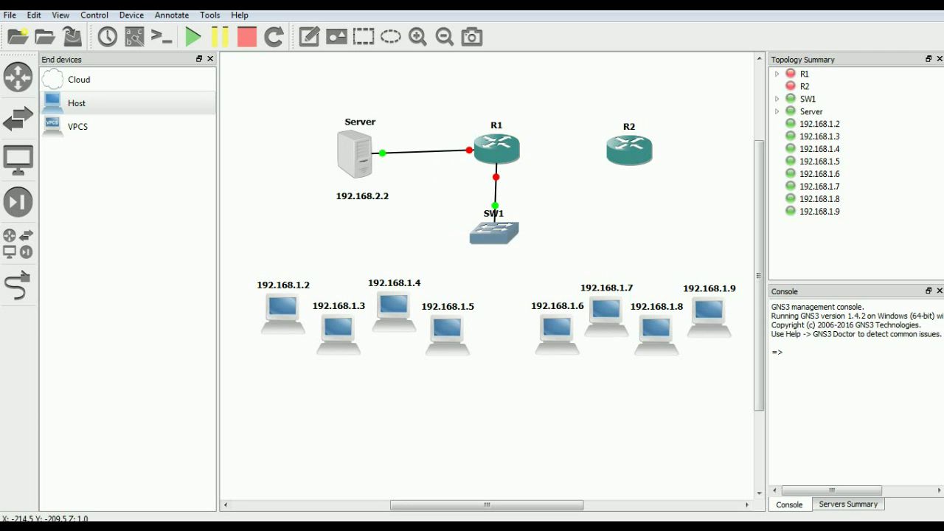
Link port 2 of SW1 to the nio_udp:30001:127.0.0.1:20001 interface of host 192.168.1.2
left_click(17, 285)
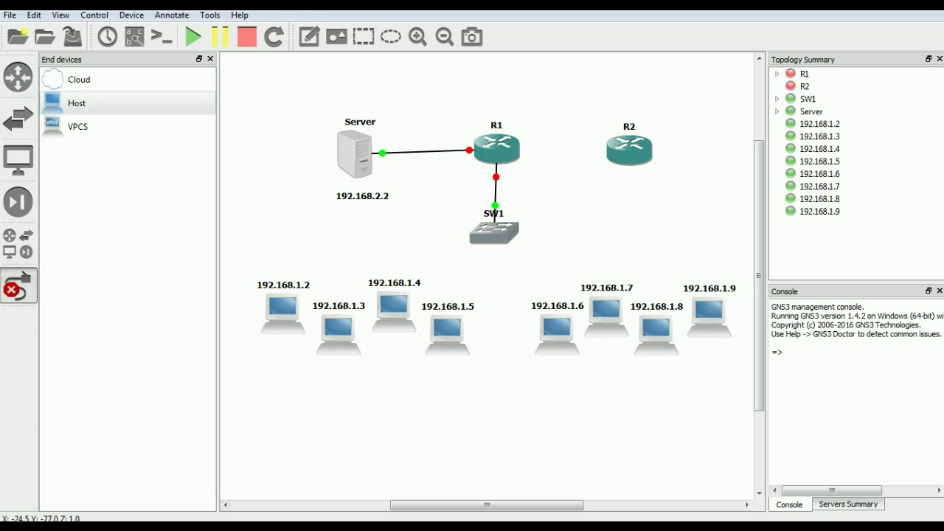
left_click(495, 238)
left_click(520, 264)
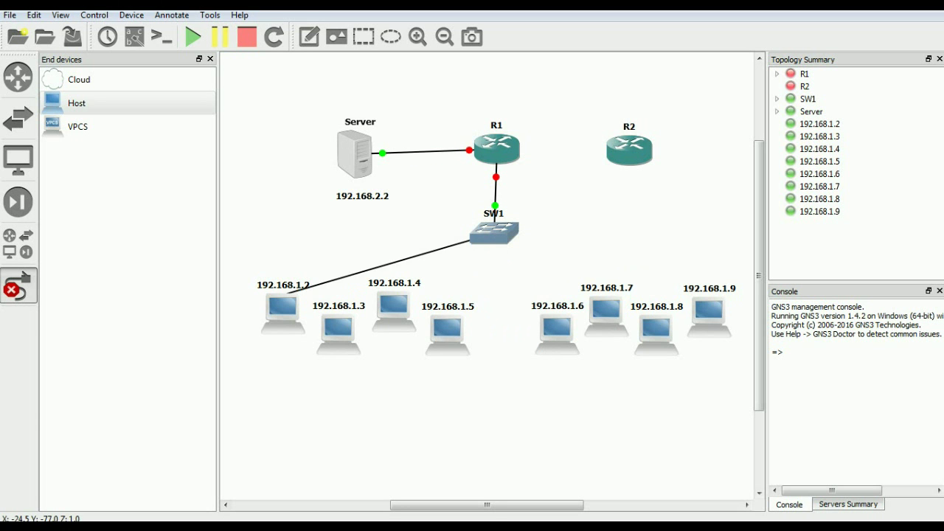
left_click(298, 302)
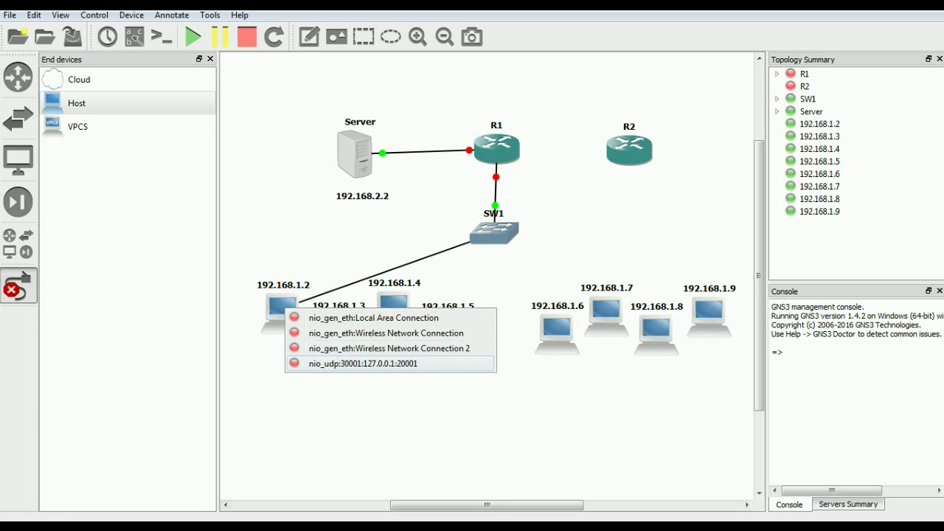
left_click(361, 363)
Link port 3 of SW1 to the nio_udp:30002:127.0.0.1:20002 interface of host 192.168.1.3
left_click(495, 234)
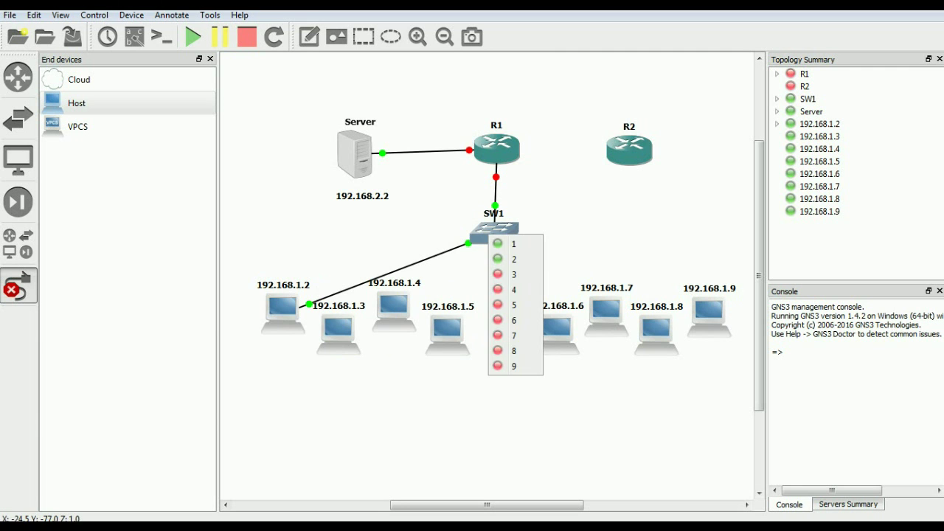
left_click(520, 276)
left_click(336, 329)
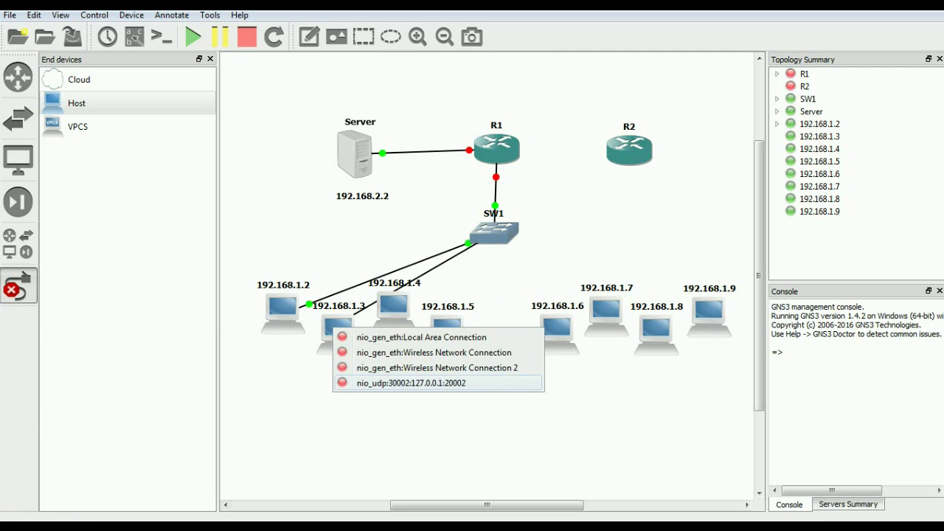
left_click(369, 337)
Link port 4 of SW1 to the nio_udp:30003:127.0.0.1:20003 interface of host 192.168.1.4
left_click(495, 235)
left_click(523, 292)
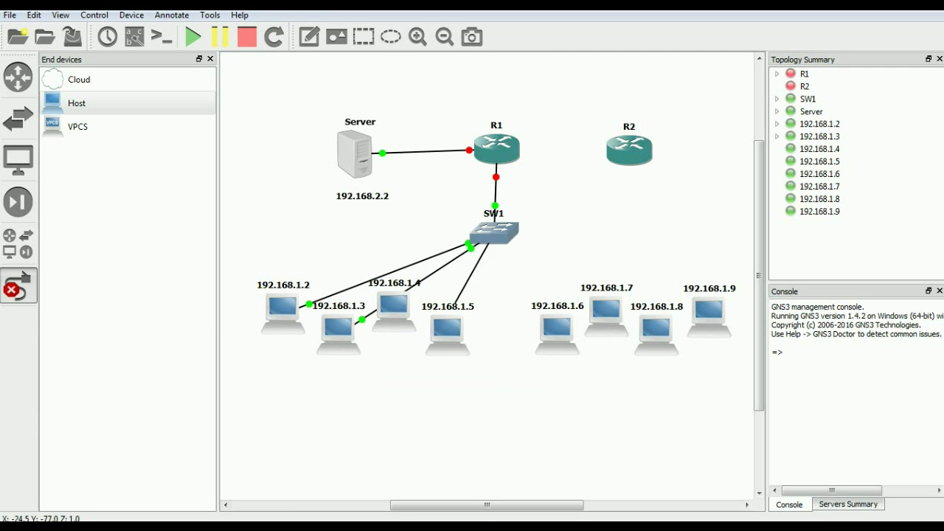
left_click(397, 310)
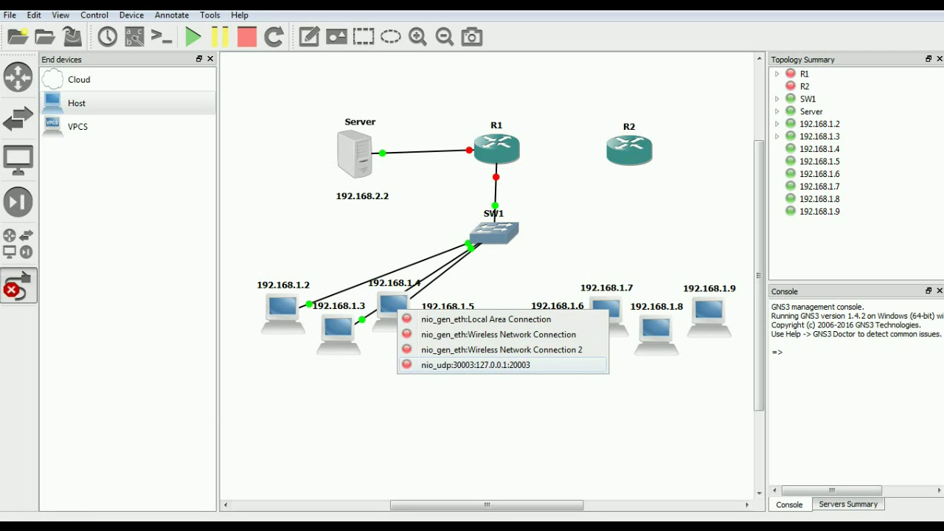
left_click(464, 365)
Link port 5 of SW1 to the nio_udp:30004:127.0.0.1:20004 interface of host 192.168.1.5
left_click(496, 233)
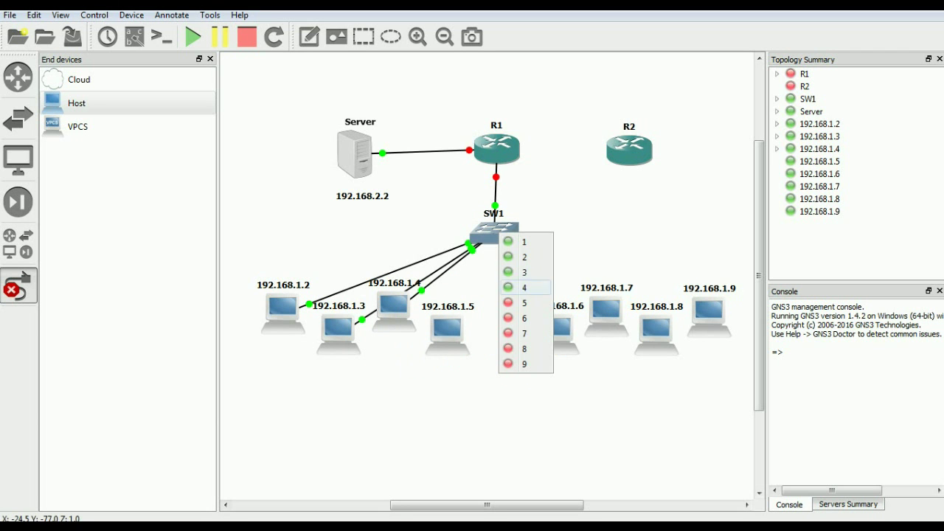
left_click(525, 302)
left_click(448, 332)
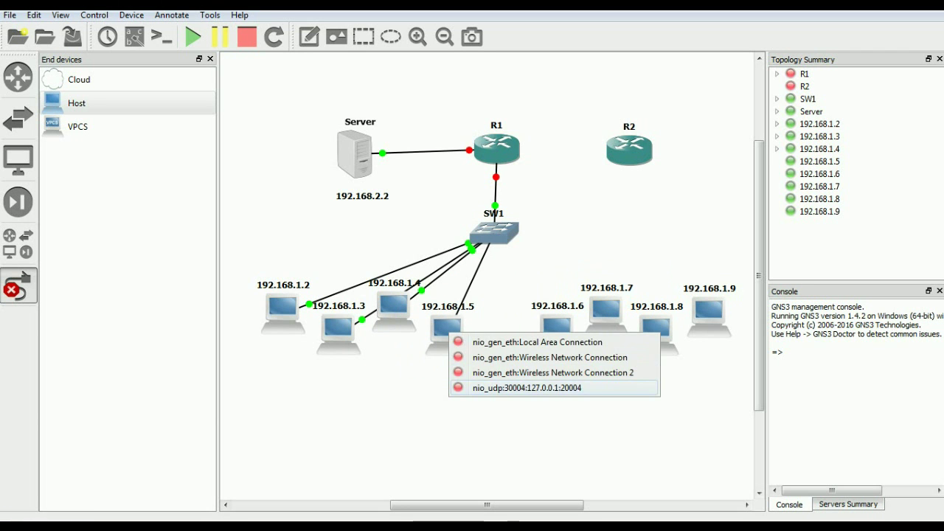
left_click(517, 388)
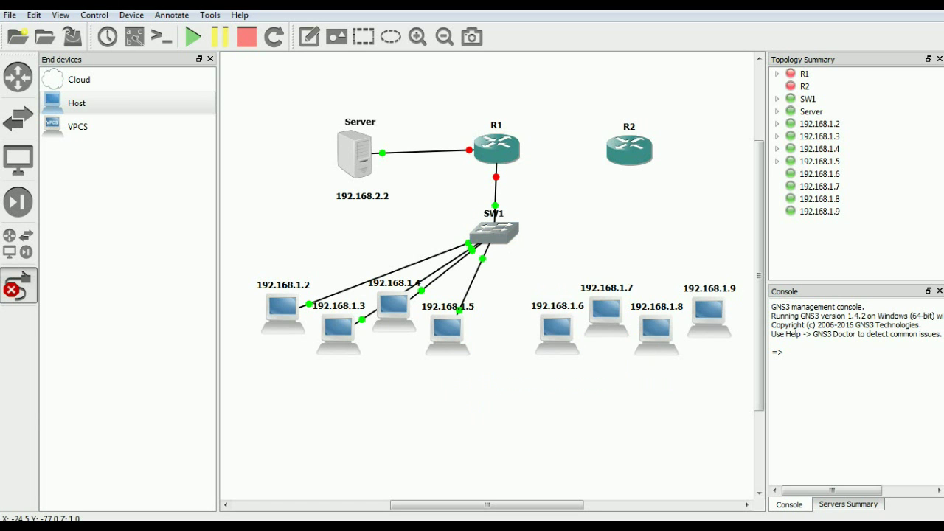
Link port 6 of SW1 to the nio_udp:30005:127.0.0.1:20005 interface of host 192.168.1.6
left_click(497, 235)
left_click(524, 323)
left_click(554, 331)
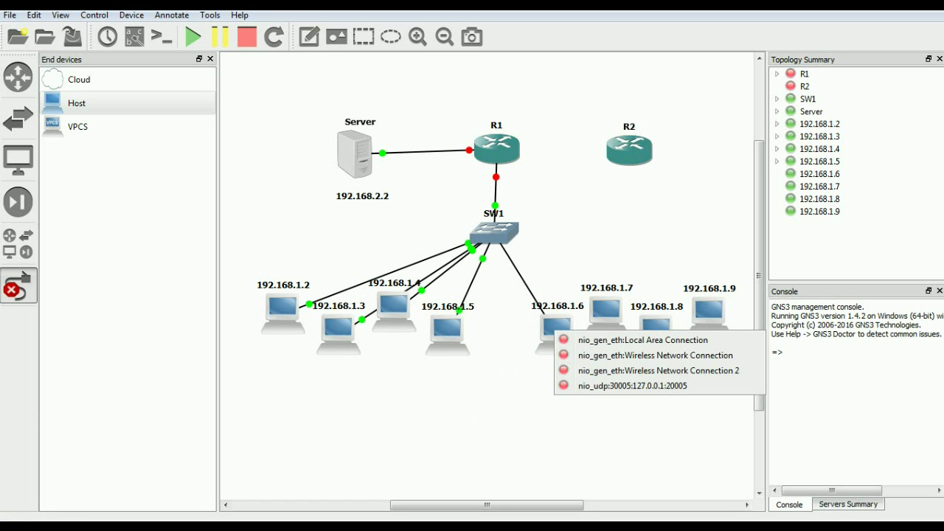
left_click(632, 385)
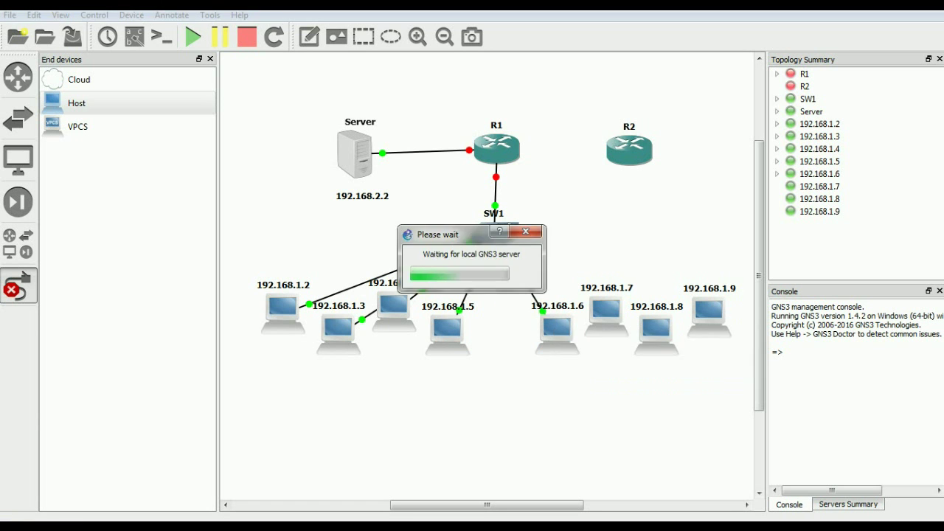
Link port 7 of SW1 to the nio_udp:30006:127.0.0.1:20006 interface of host 192.168.1.7
left_click(500, 234)
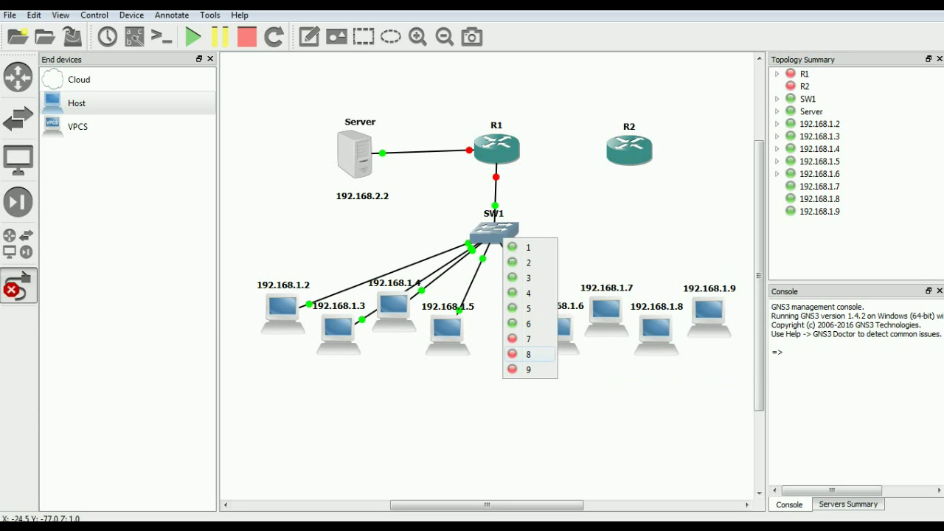
left_click(525, 339)
left_click(607, 315)
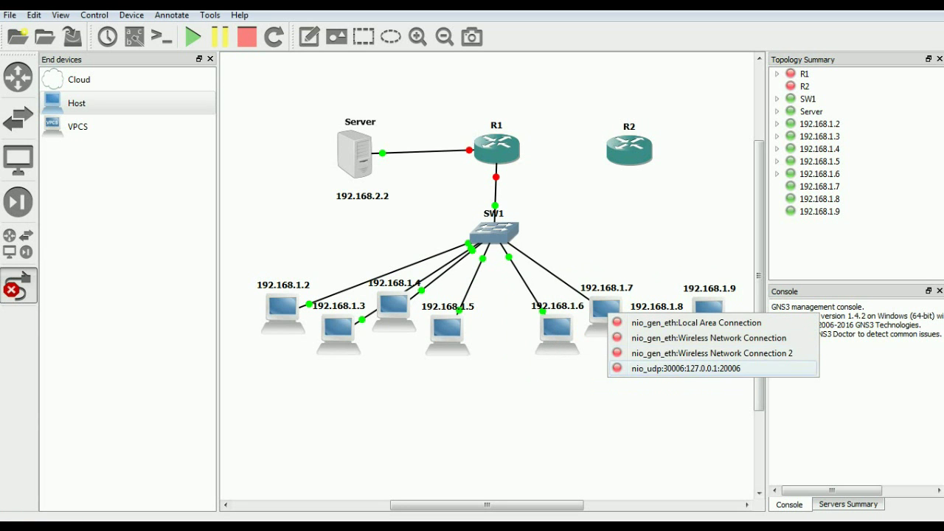
left_click(687, 368)
Link port 8 of SW1 to the nio_udp:30007:127.0.0.1:20007 interface of host 192.168.1.8
left_click(500, 236)
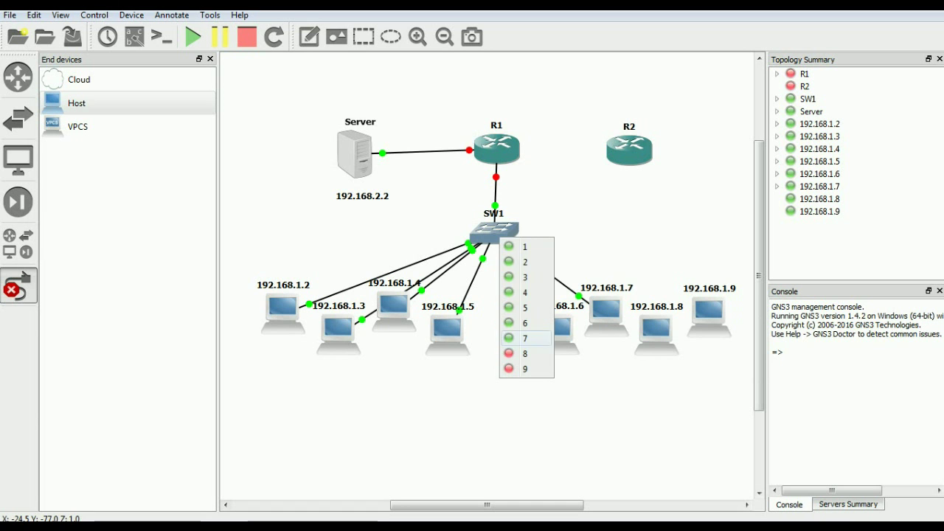
left_click(525, 353)
left_click(652, 334)
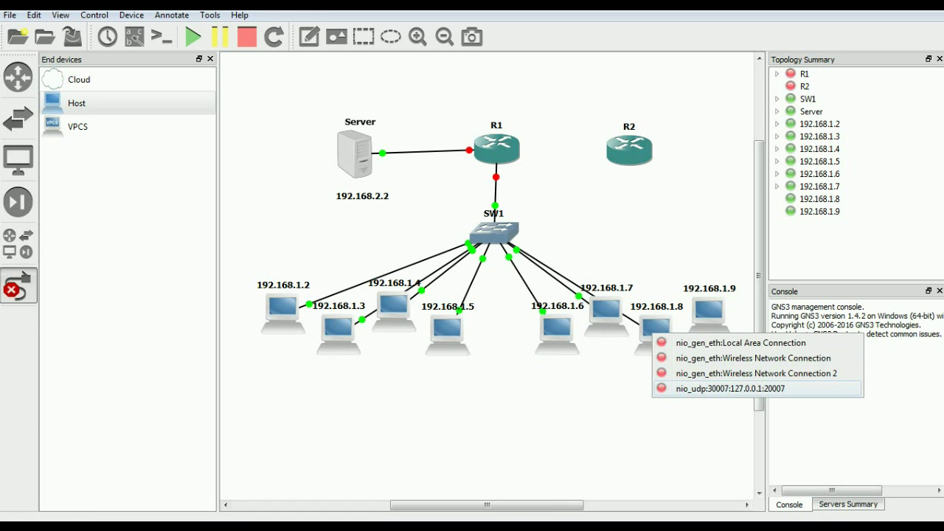
left_click(730, 389)
Link port 9 of SW1 to the nio_udp interface of host 192.168.1.9 and leave link mode
left_click(504, 232)
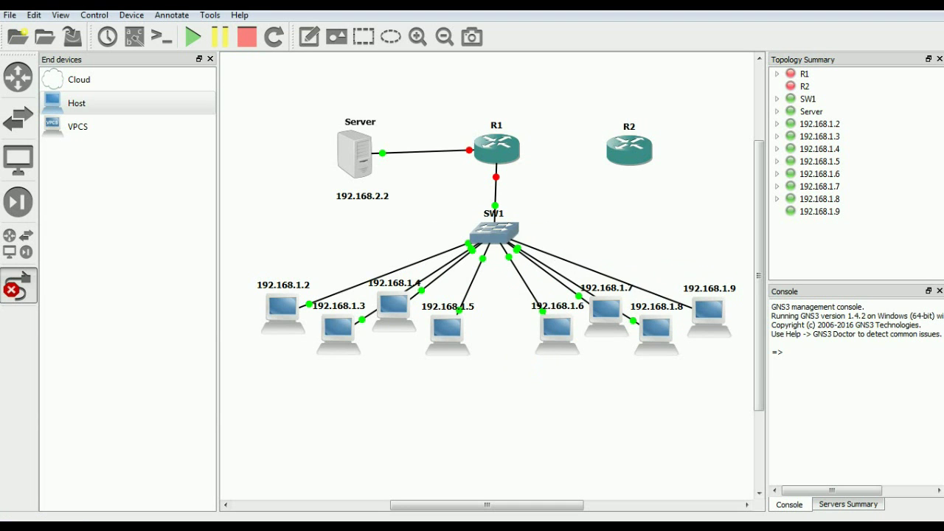
left_click(707, 315)
left_click(753, 370)
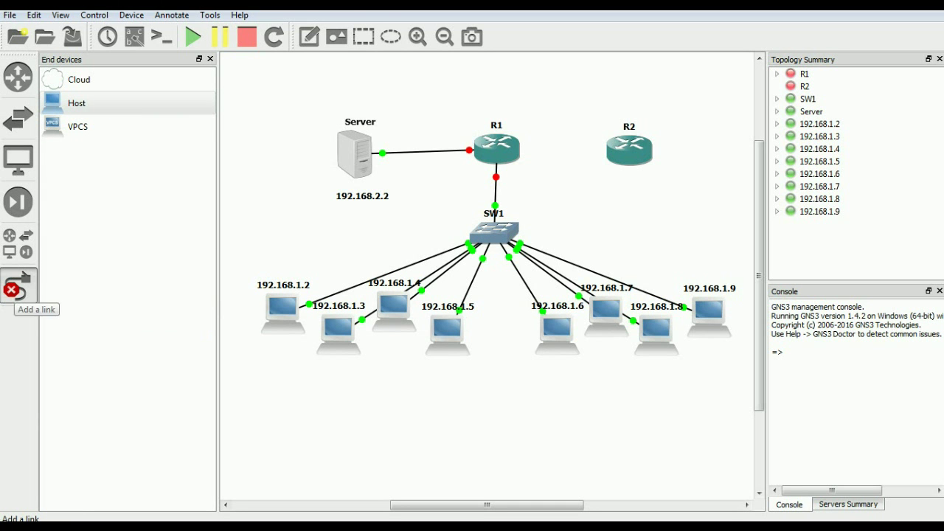
left_click(18, 287)
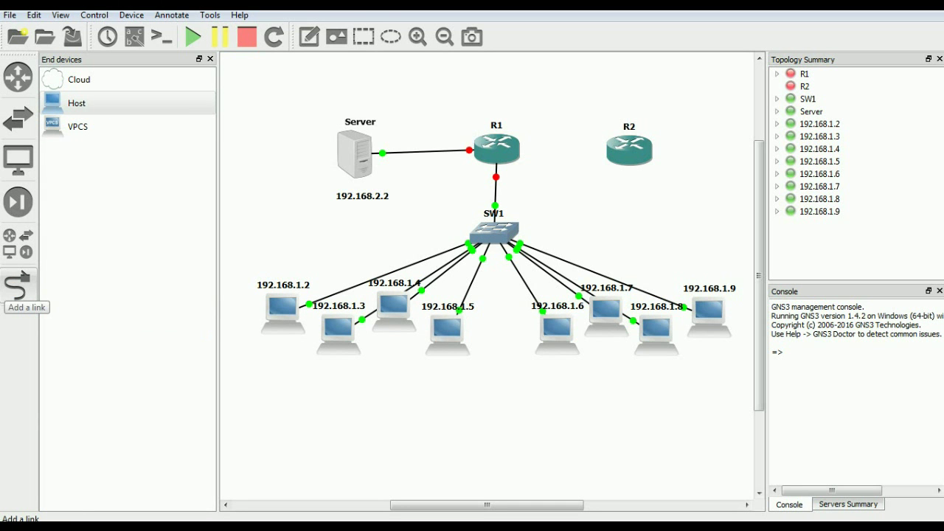
Link Serial0/0 of R1 to Serial0/0 of R2 and leave link mode
left_click(18, 288)
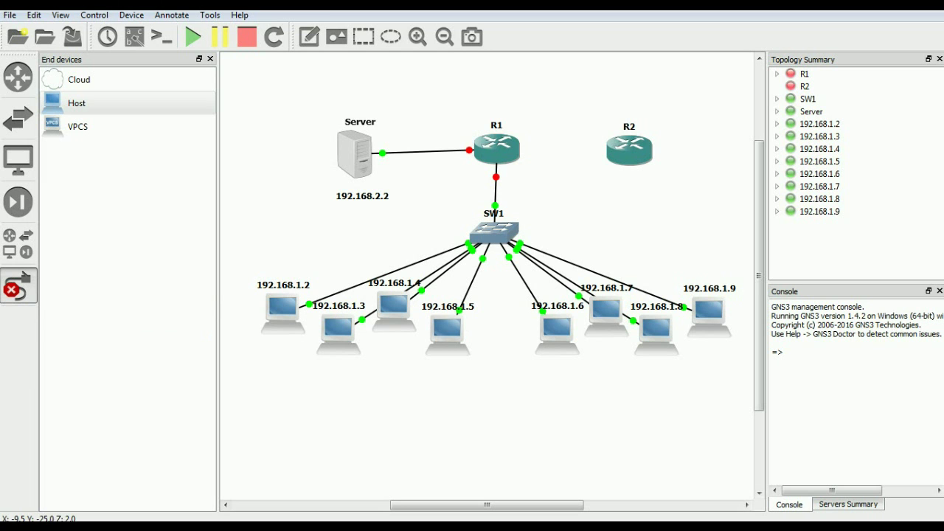
left_click(512, 147)
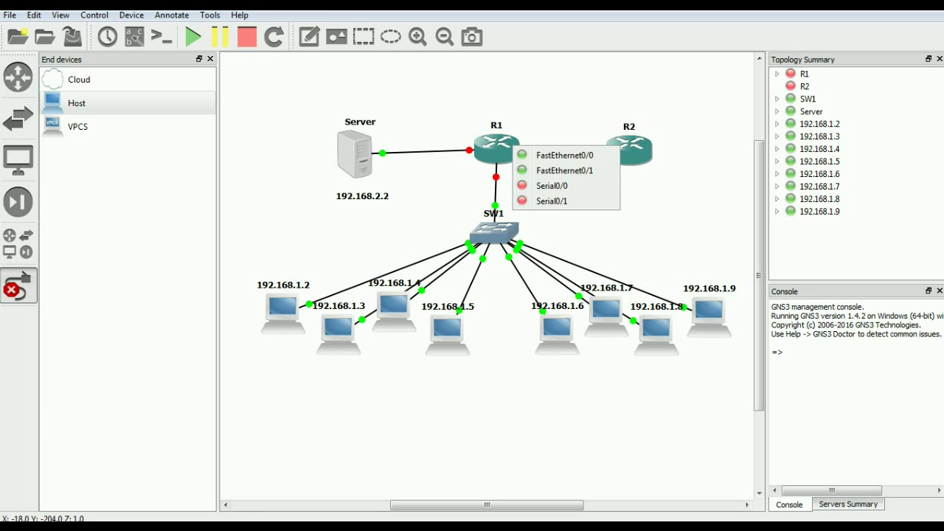
left_click(552, 186)
left_click(609, 156)
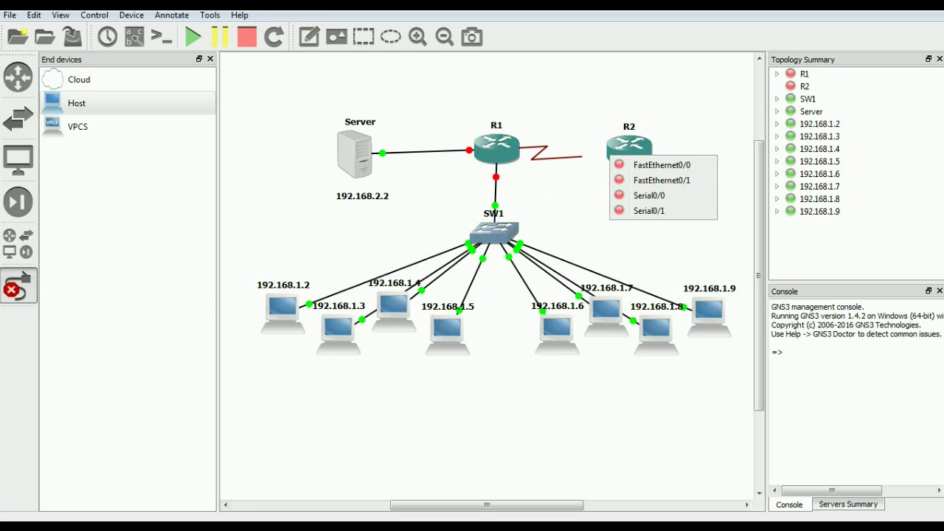
left_click(649, 195)
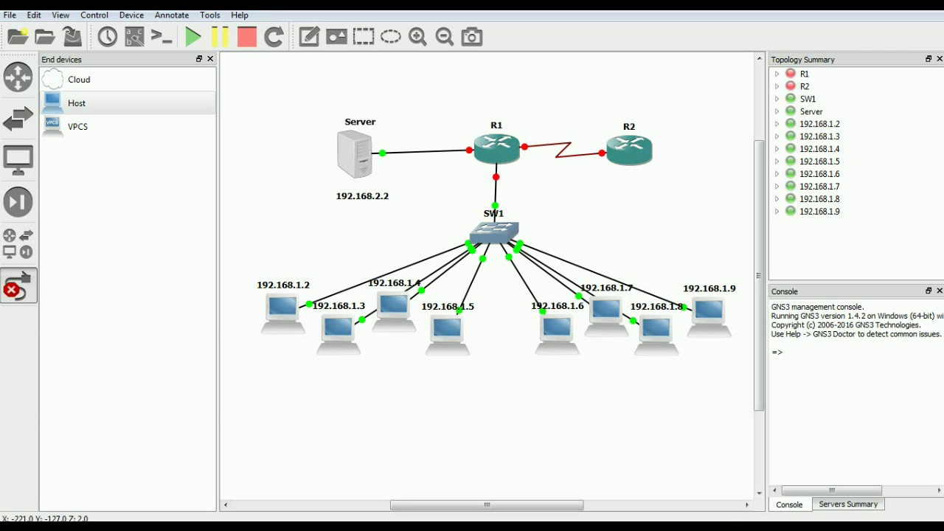
key("Escape")
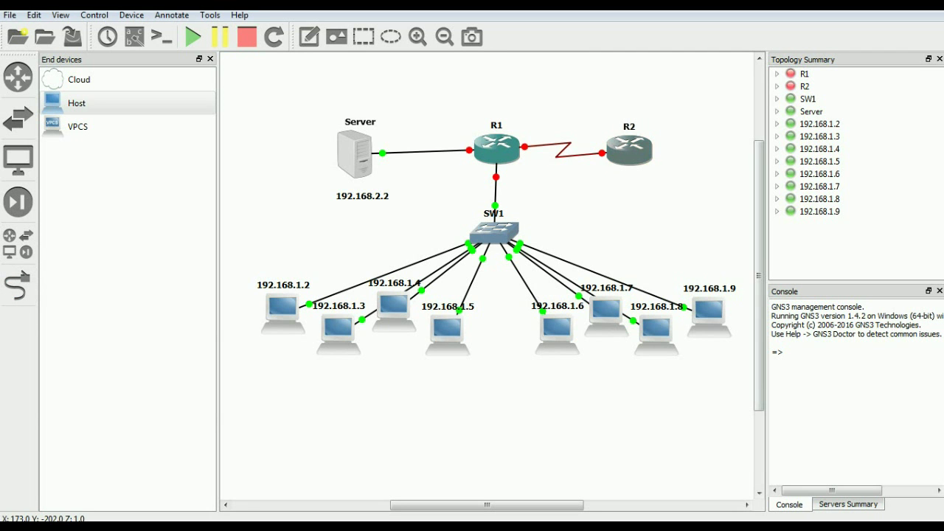
Change the hostname of router R2 to ISP
right_click(634, 145)
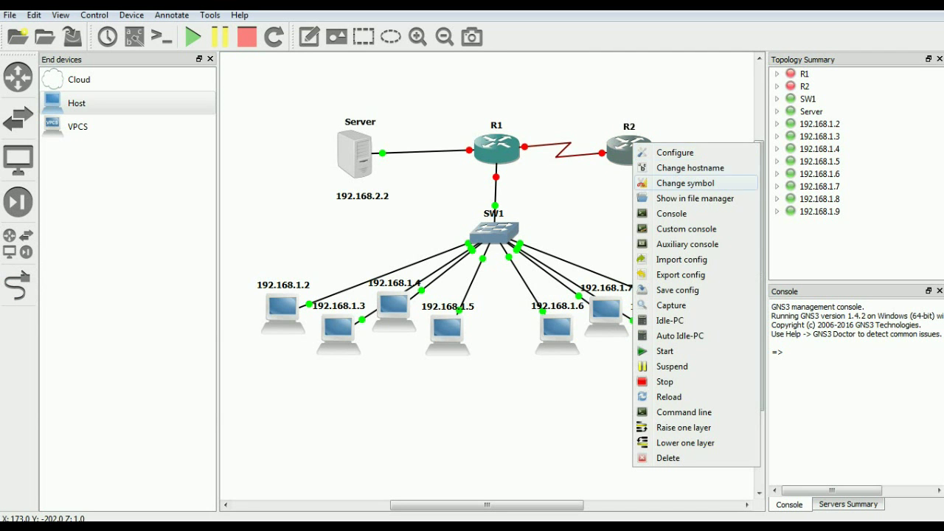
left_click(689, 167)
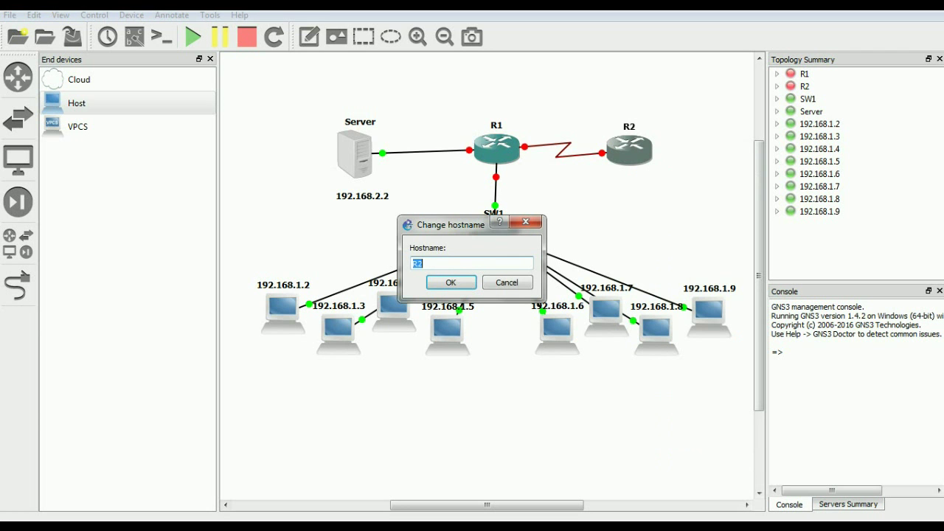
type("ISP")
key("Return")
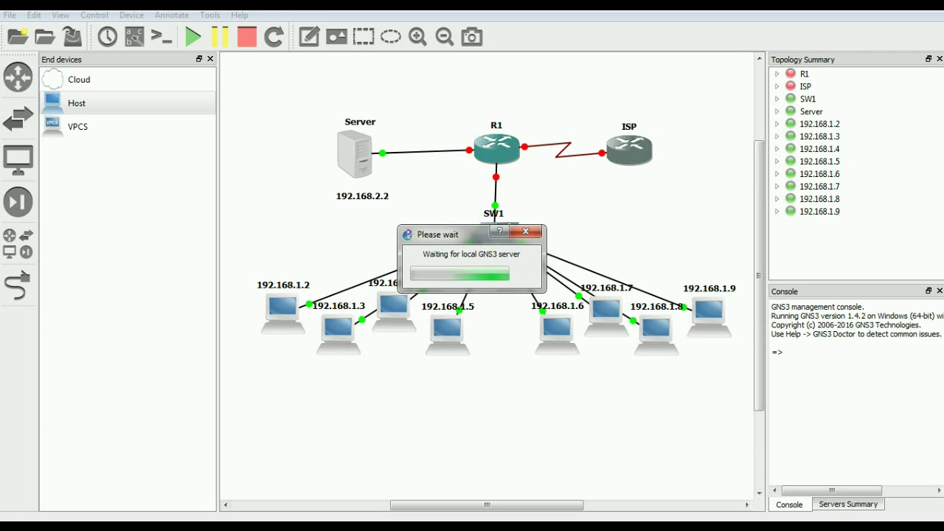
Change the symbol of the ISP router to the cloud symbol from the symbols library
right_click(639, 145)
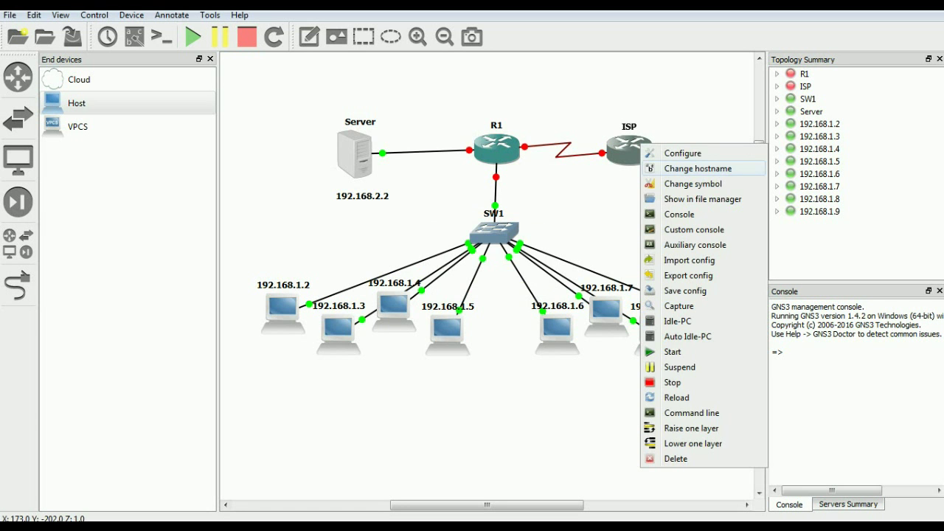
left_click(692, 184)
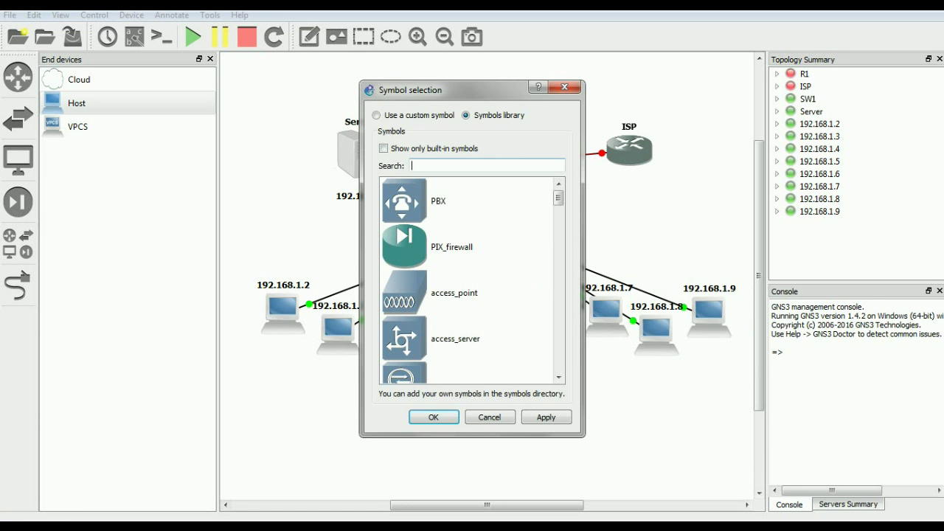
type("clo")
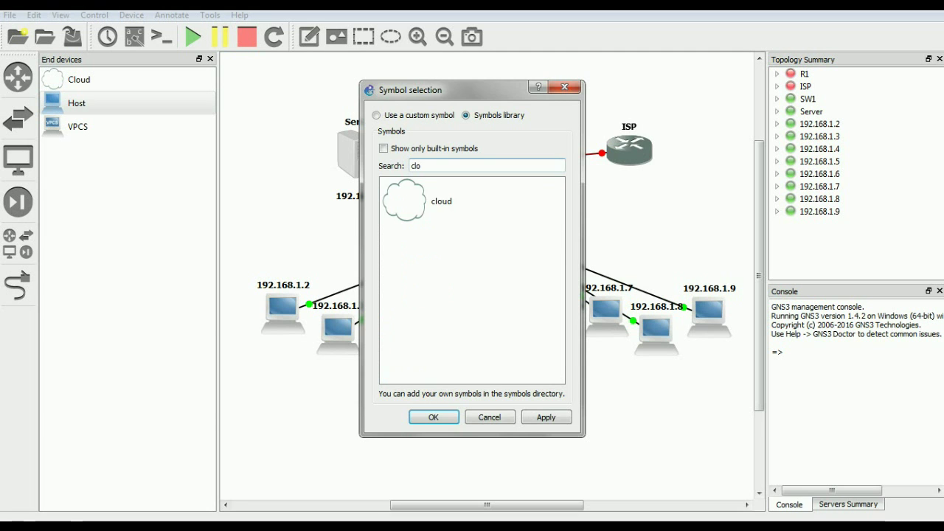
left_click(404, 201)
key("Return")
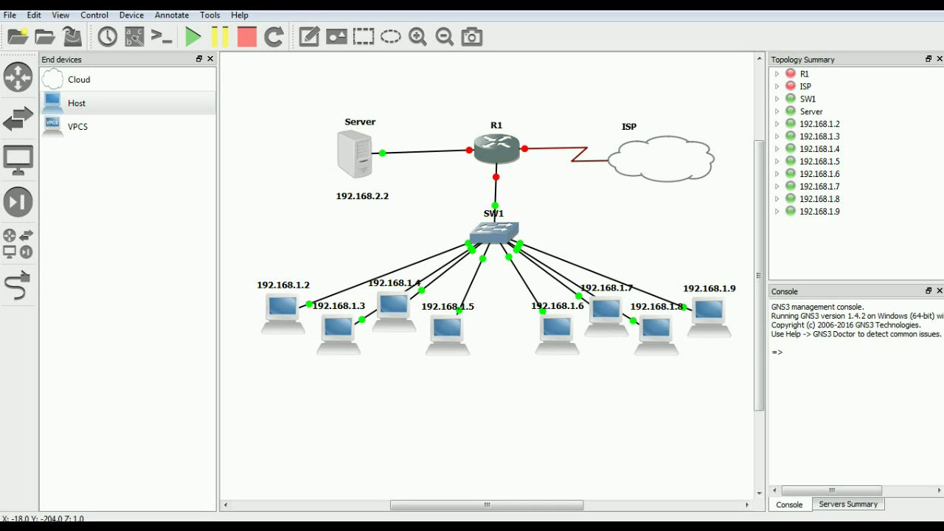
Start all devices in the topology and open the console of router R1
mouse_move(508, 162)
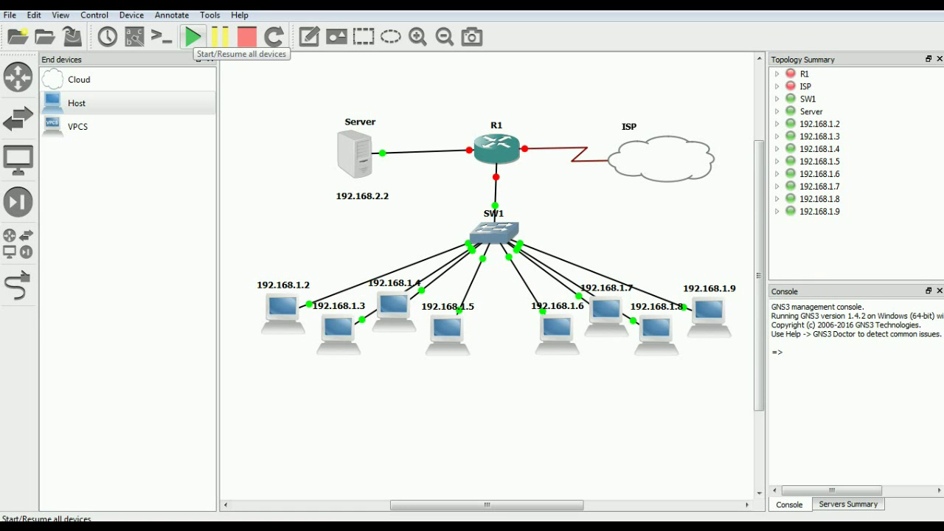
left_click(192, 36)
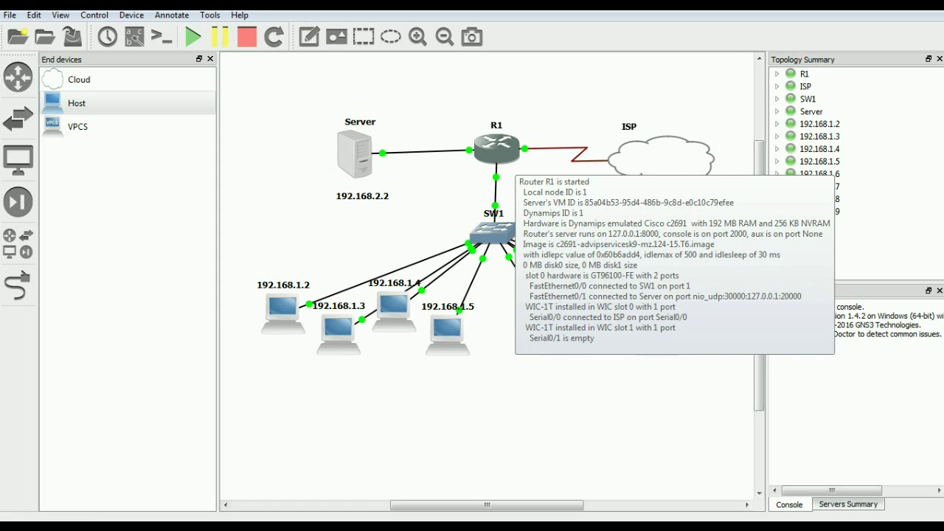
right_click(500, 150)
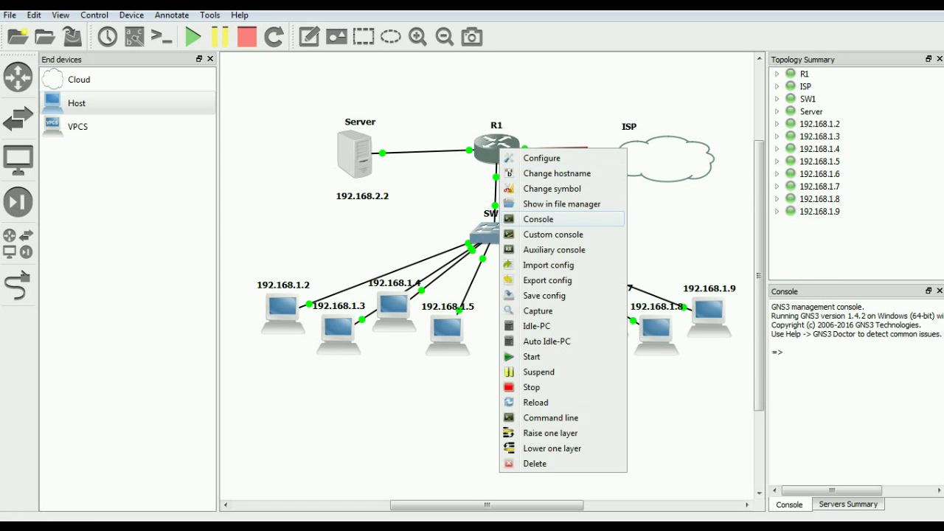
left_click(538, 219)
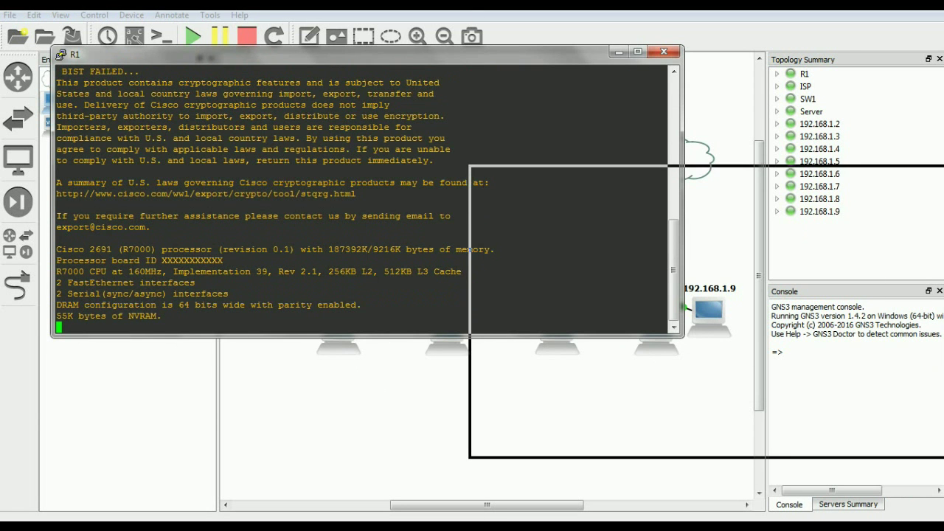
Enter global configuration mode in R1's console and set the router's hostname to GC
left_click_drag(707, 174, 710, 198)
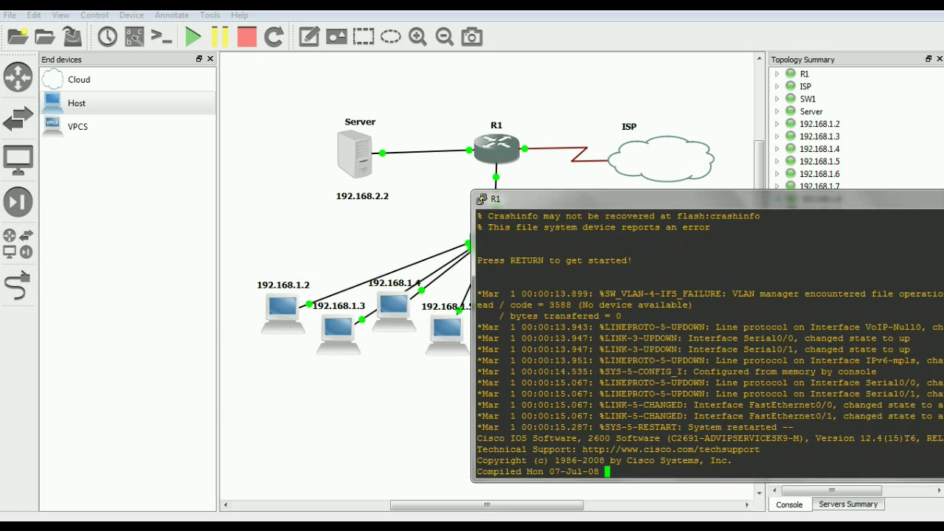
key("Return")
key("Return")
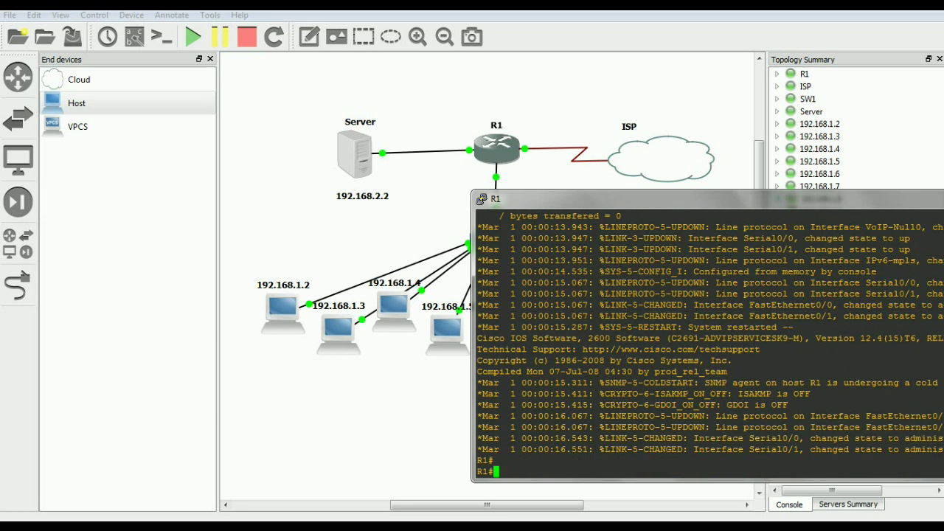
type("en")
key("Return")
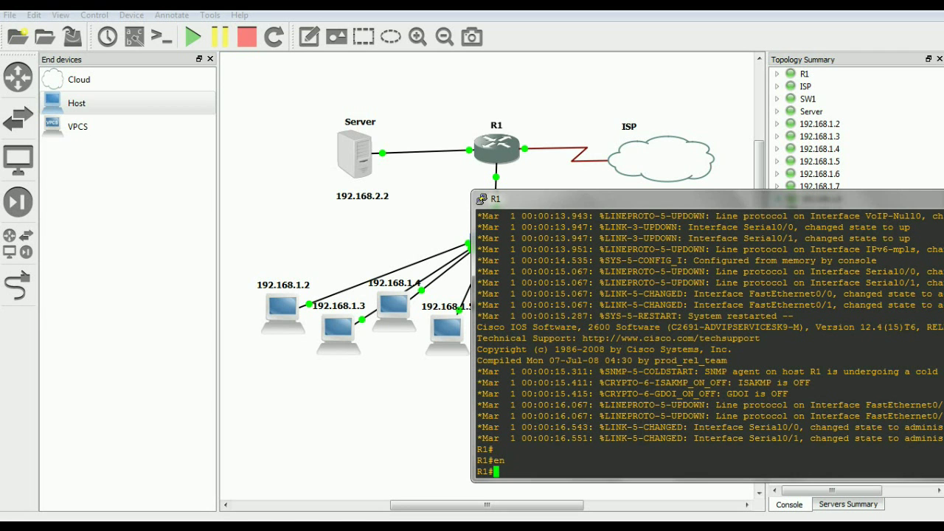
type("config t")
key("Return")
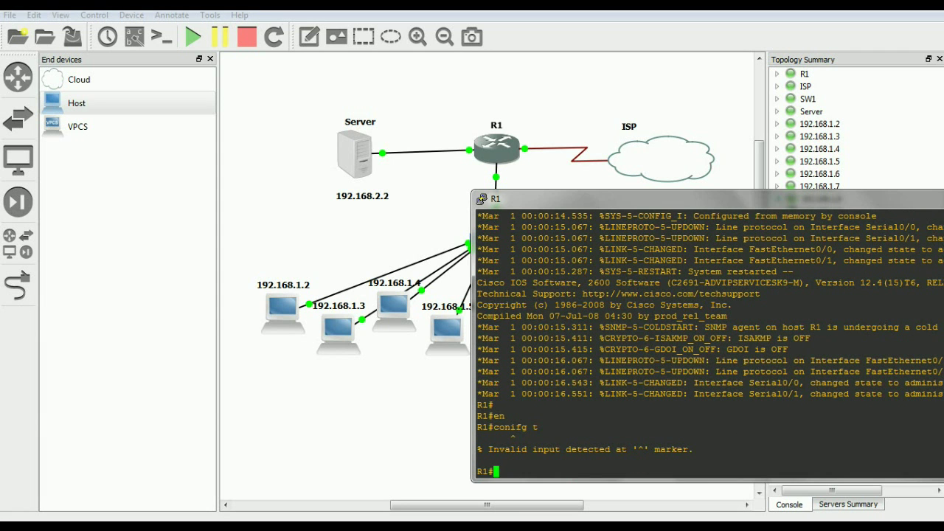
type("config t")
key("Return")
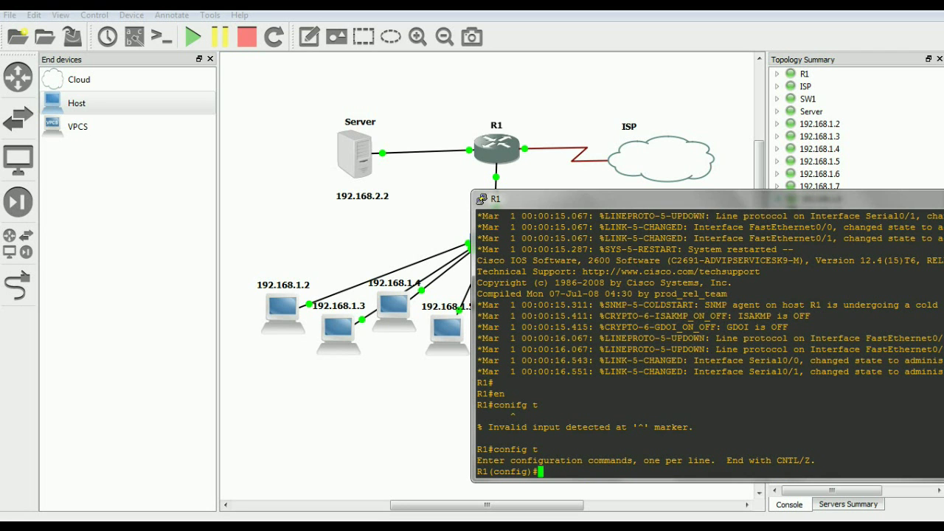
type("hostname GC")
key("Return")
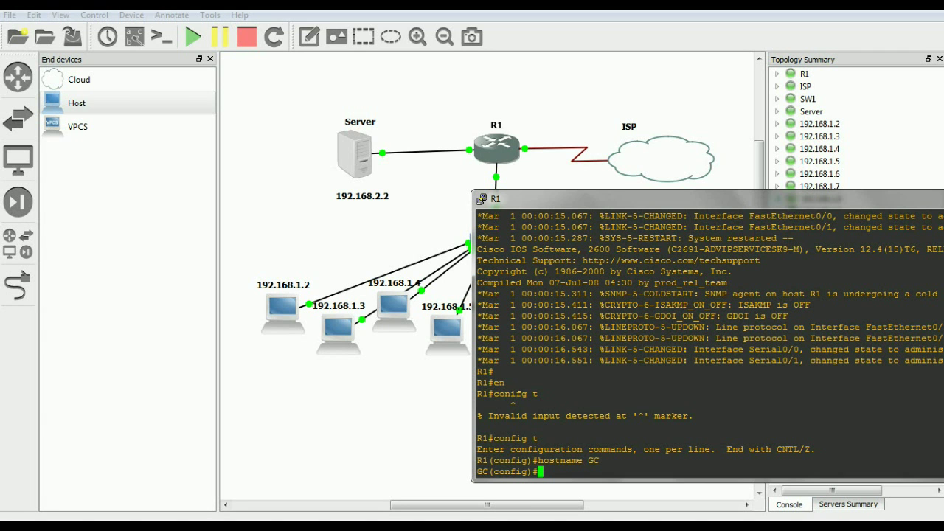
Assign IP address 192.168.1.1 with mask 255.255.255.0 to interface fa0/0, enable the interface and exit its configuration
type("int fa0/0")
key("Return")
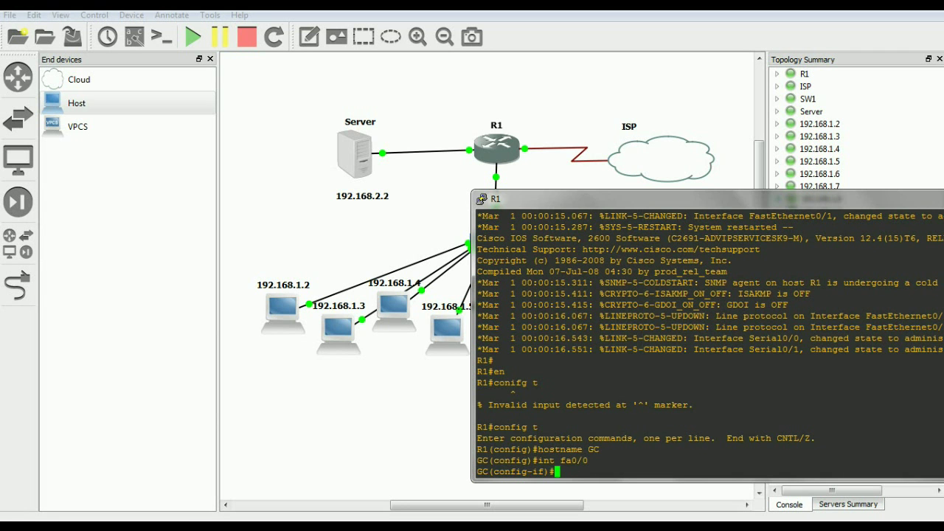
type("ip address 1")
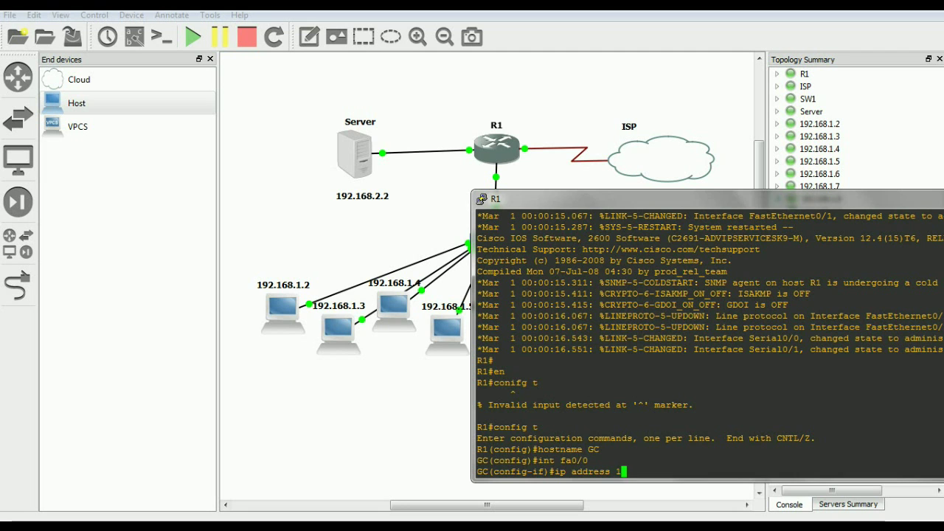
type("92.168")
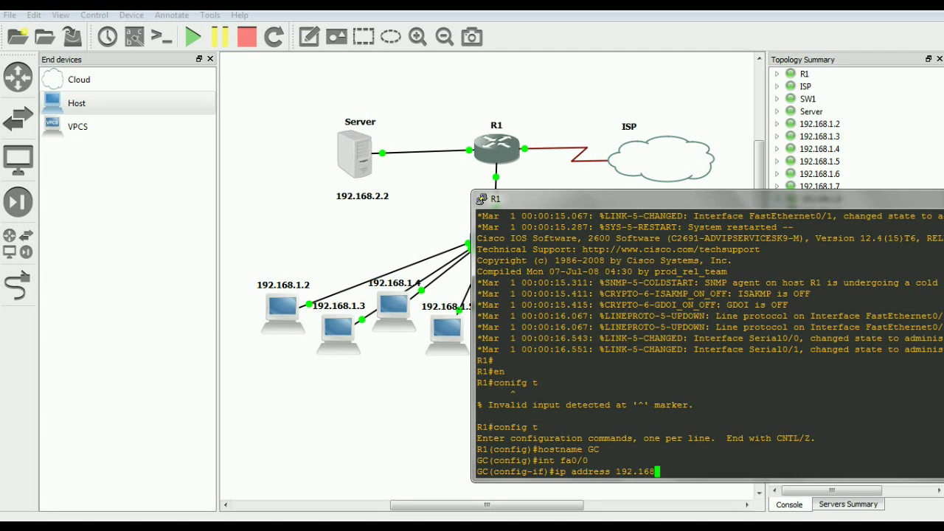
type(".1.1 255.255.255.0")
key("Return")
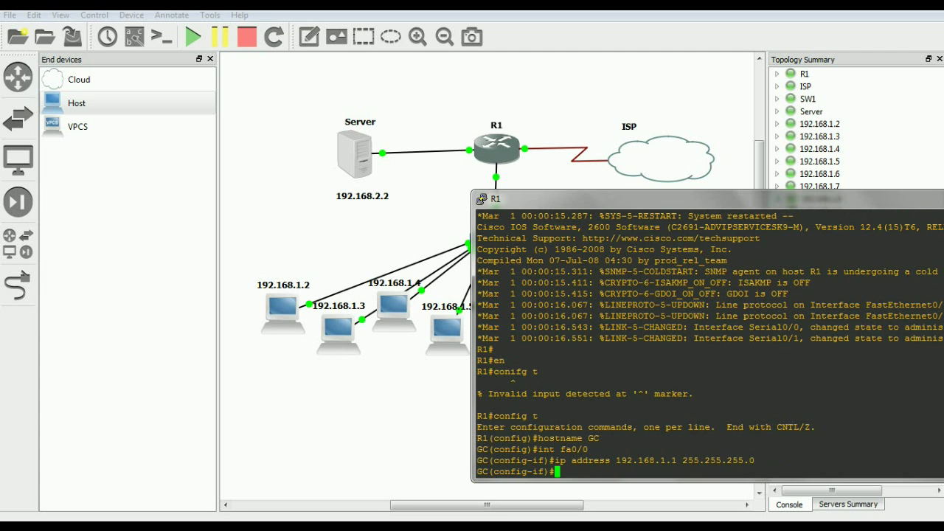
type("no shut")
key("Return")
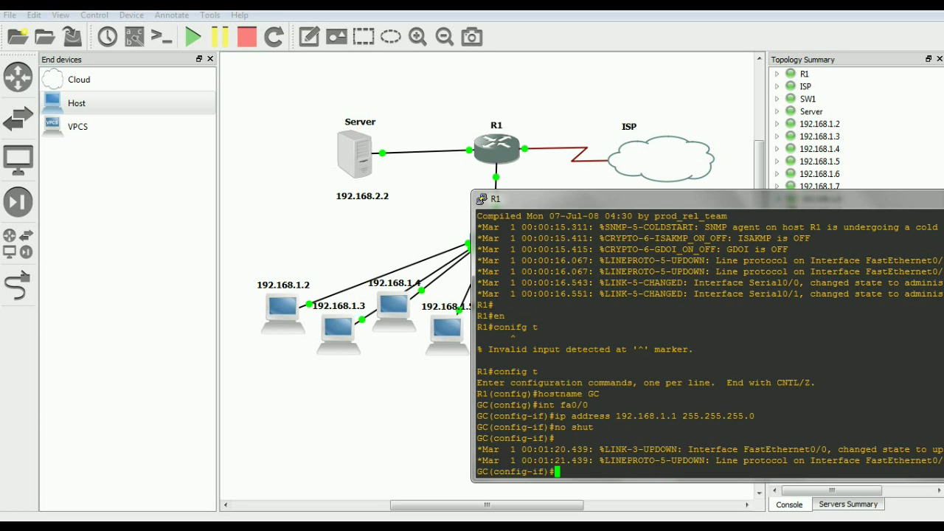
type("exit")
key("Return")
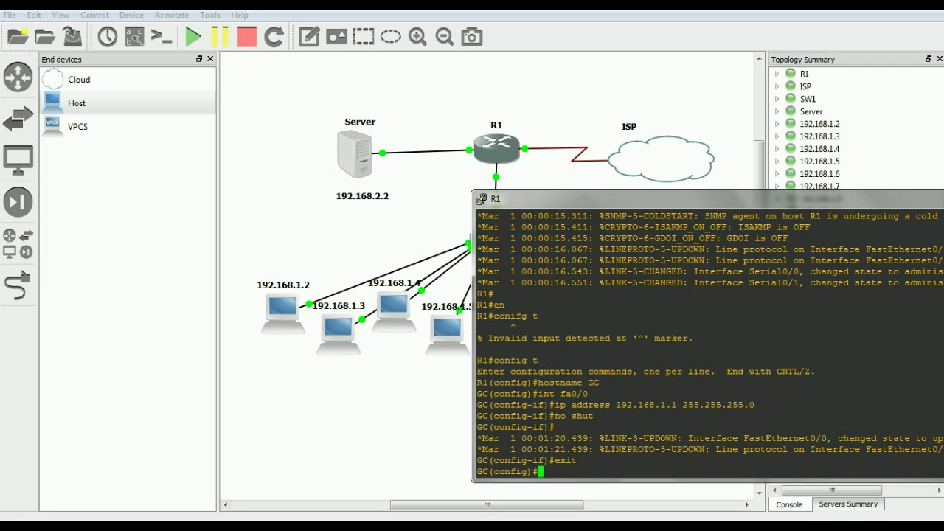
Assign IP address 192.168.2.2 with mask 255.255.255.0 to interface fa0/1, enable the interface and exit its configuration
type("int s")
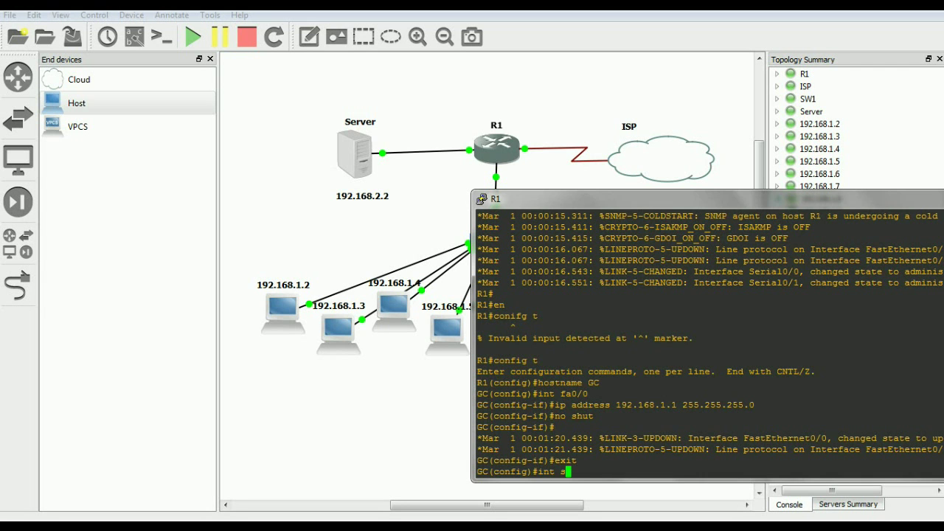
type("e")
key("BackSpace")
key("BackSpace")
type("ga")
key("BackSpace")
key("BackSpace")
type("fa0/1")
key("Return")
type("i")
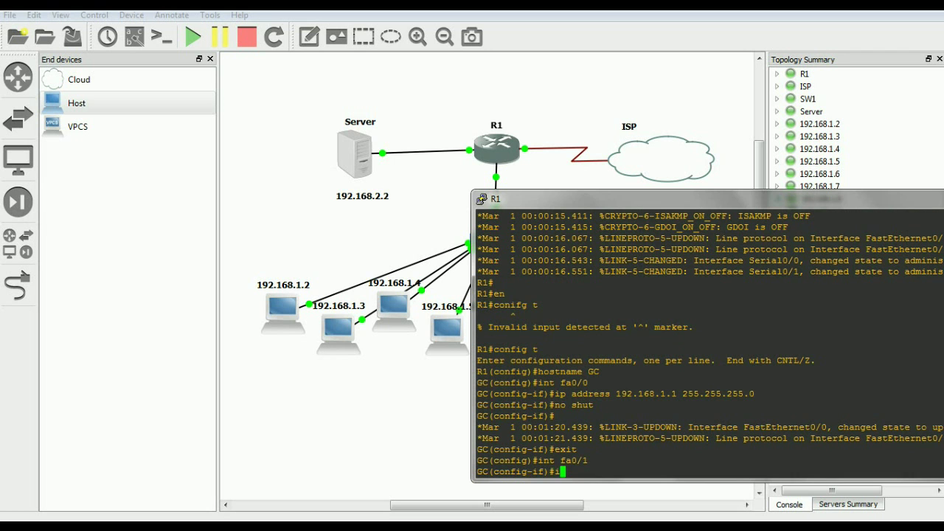
type("p address 192.168")
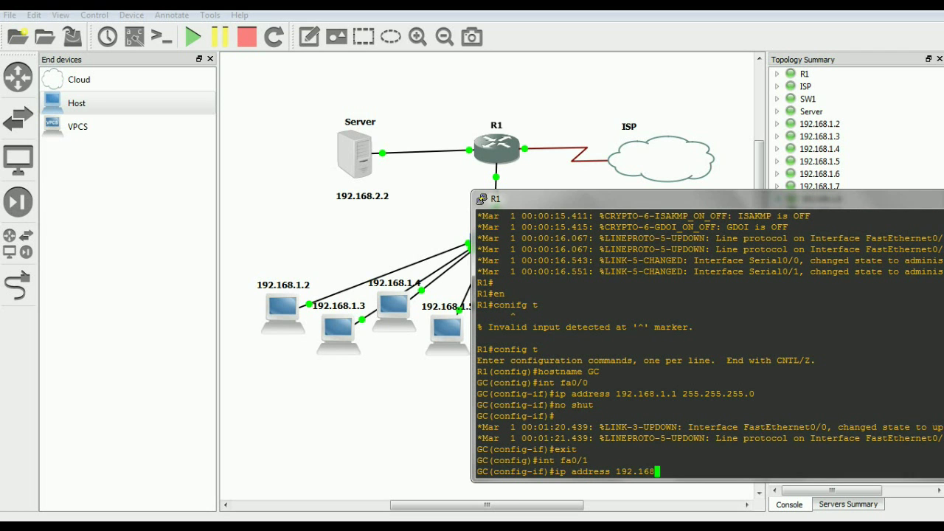
type(".2.2 255.255.255.0")
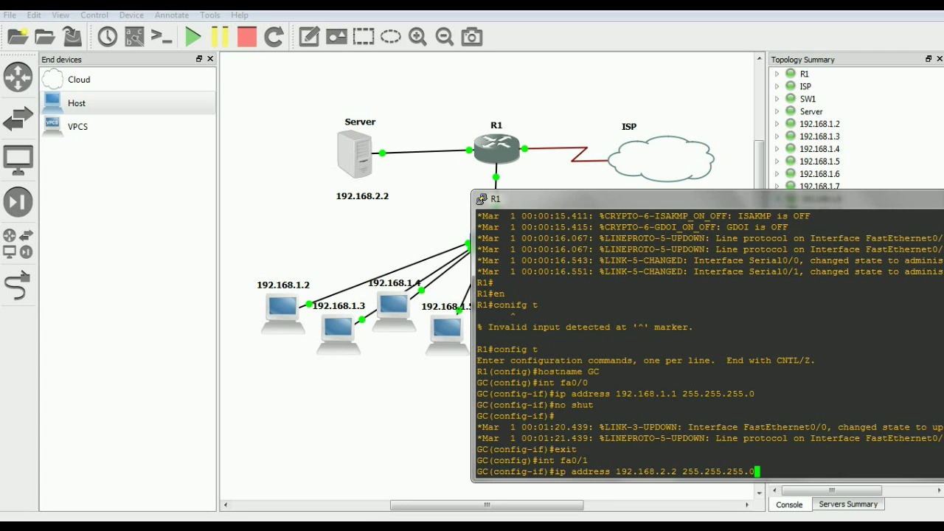
key("Return")
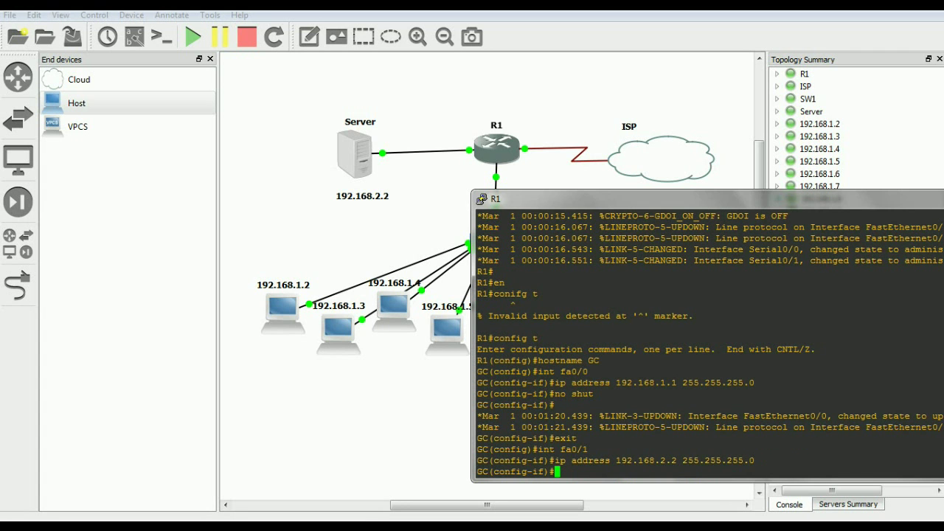
type("no shut")
key("Return")
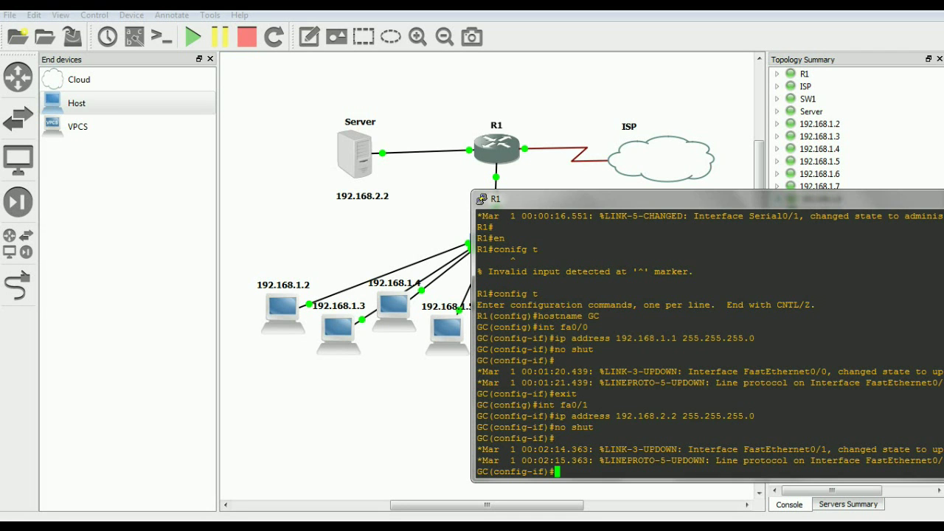
type("exit")
key("Return")
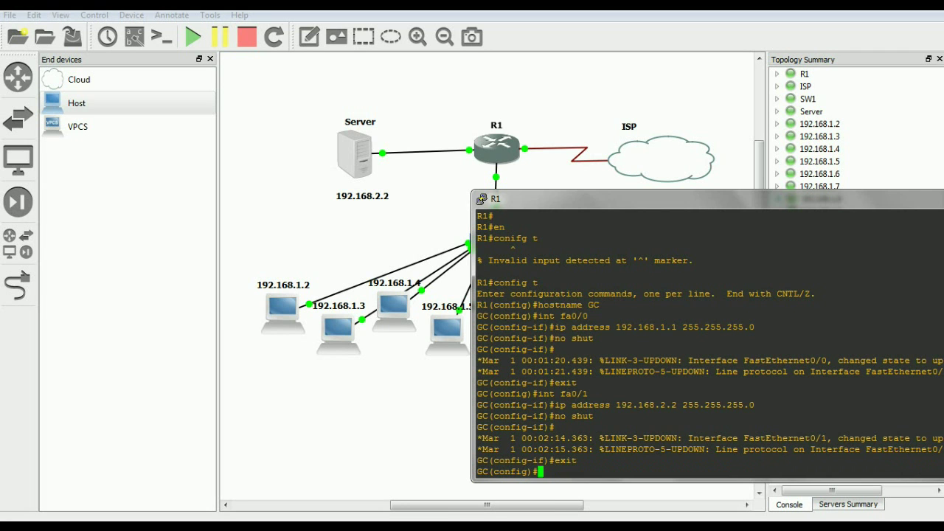
Assign IP address 192.168.3.1 with mask 255.255.255.0 to interface se0/0, enable the interface and exit its configuration
type("int se")
type("0/0")
key("Return")
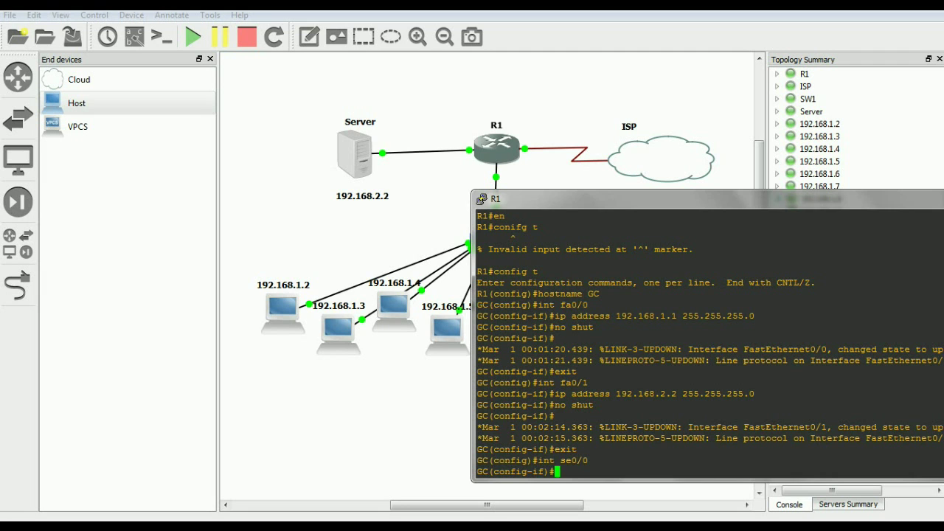
type("ip address 192.168.")
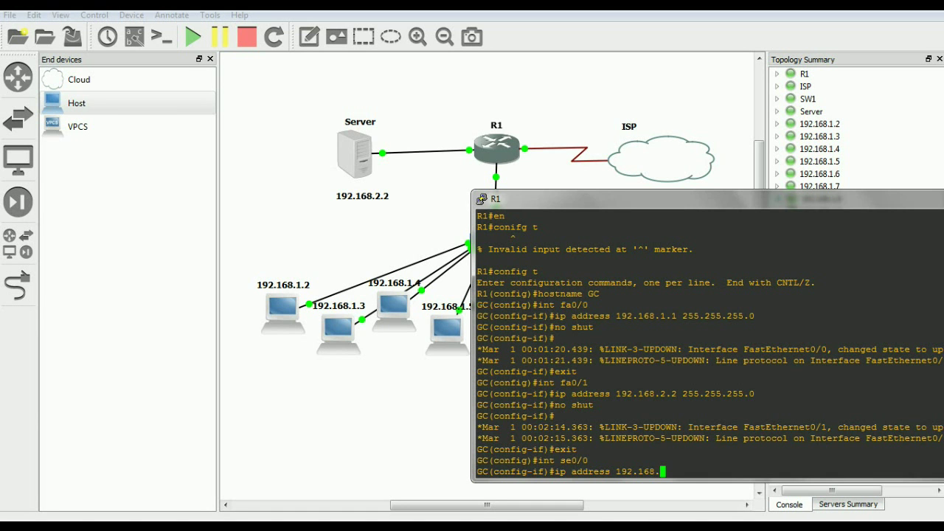
type("3.1 255.255.255.0")
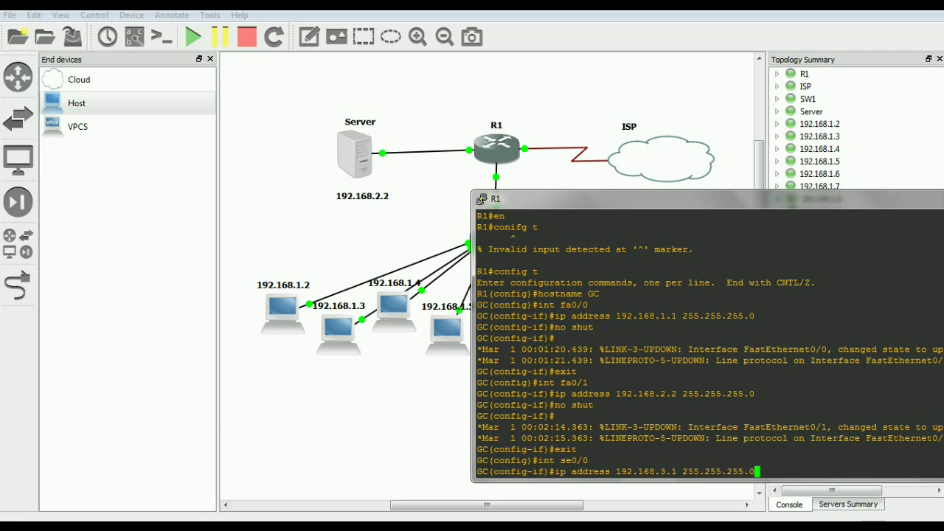
key("Return")
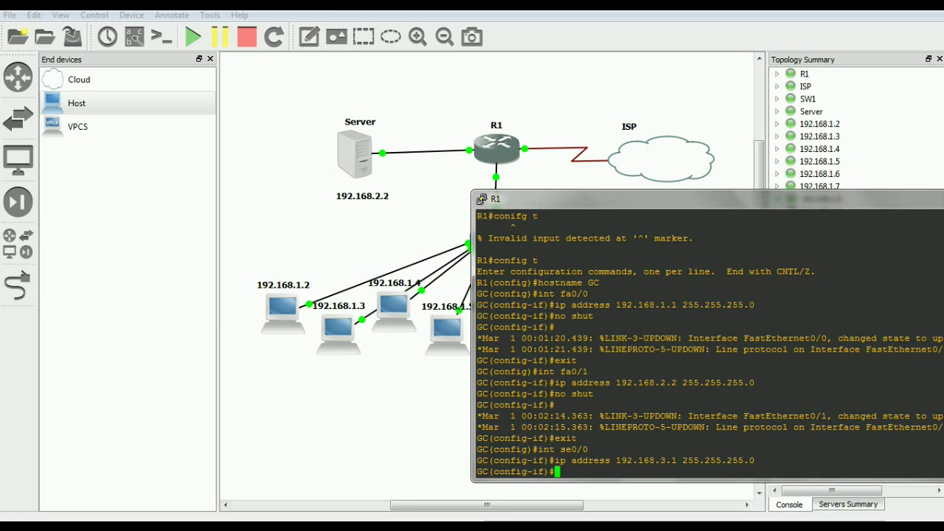
type("no shut")
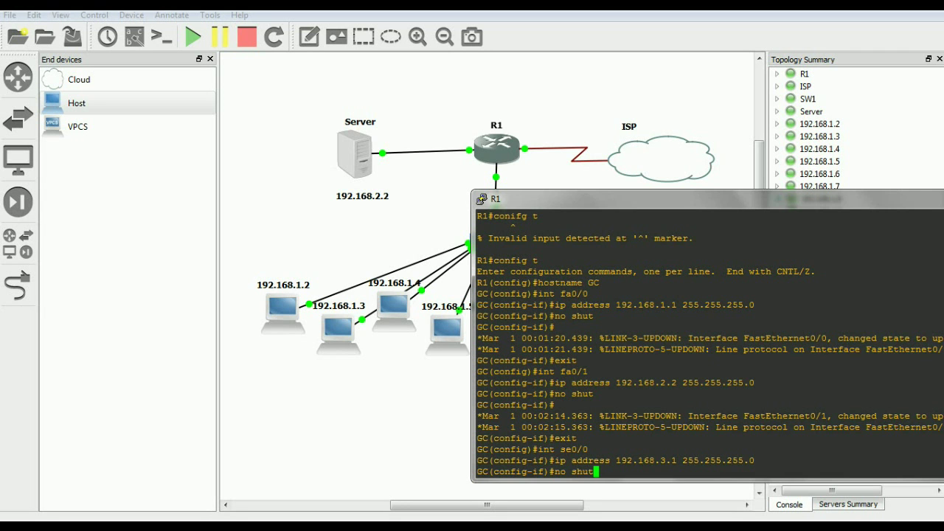
key("Return")
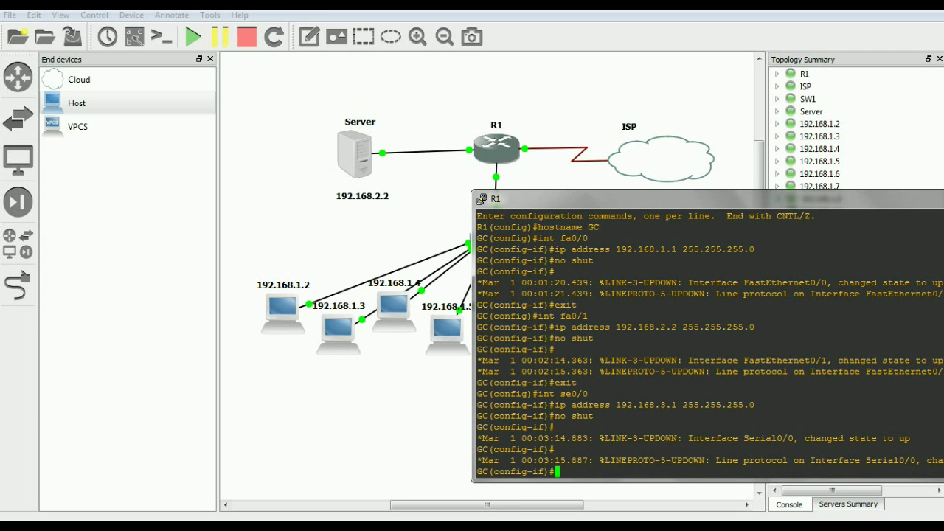
key("Return")
type("exit")
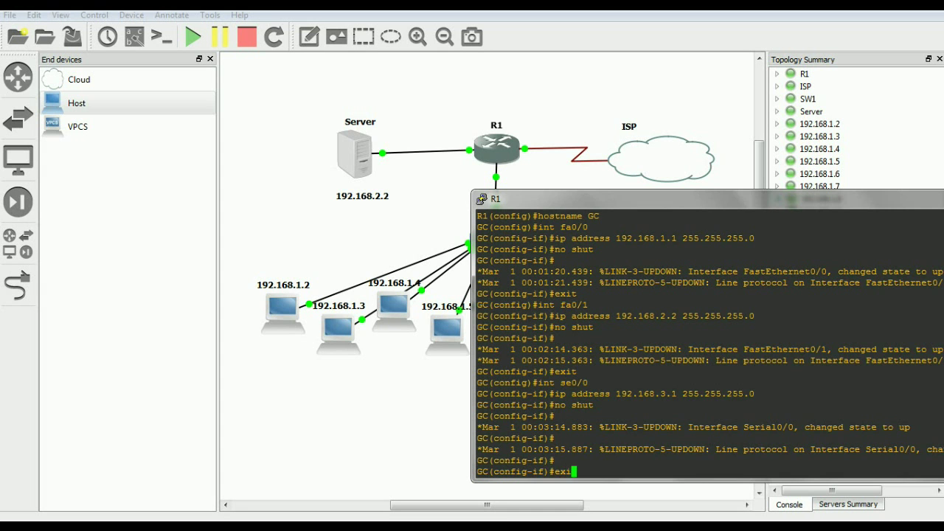
key("Return")
type("copy")
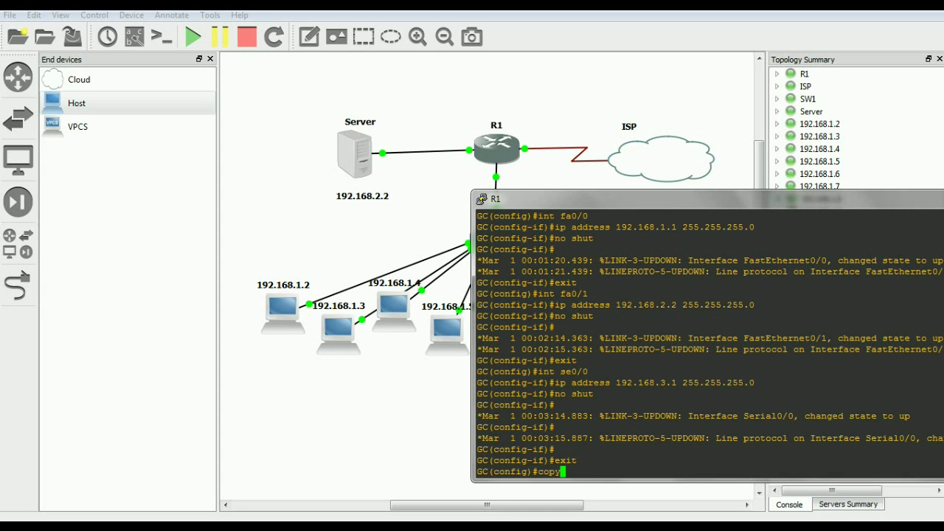
type(" run s")
key("BackSpace")
key("BackSpace")
key("BackSpace")
key("BackSpace")
key("BackSpace")
key("BackSpace")
key("BackSpace")
key("BackSpace")
key("BackSpace")
key("BackSpace")
Exit global configuration mode and copy the running configuration to the default startup-config file
type("exit")
key("Return")
type("co")
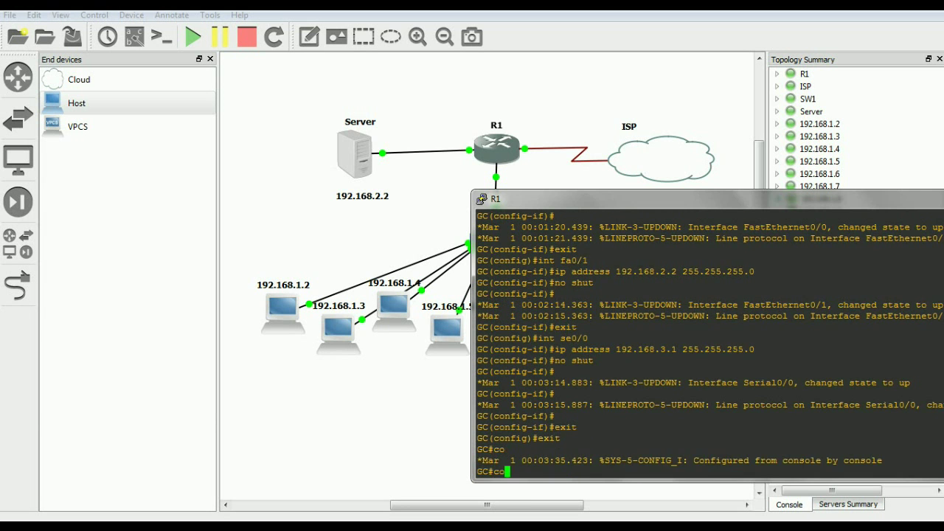
type("py run start")
key("Return")
key("Return")
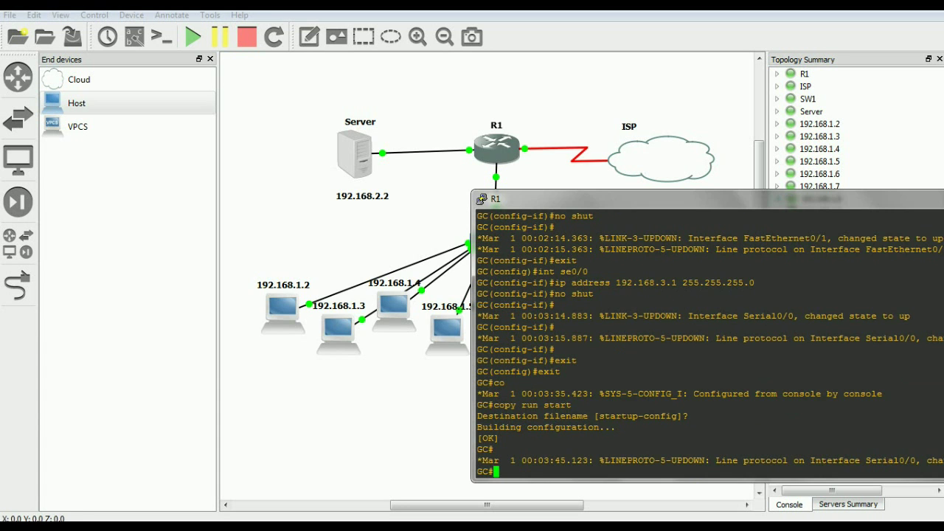
Close R1's console window and open the console of the ISP router
left_click_drag(561, 200, 316, 201)
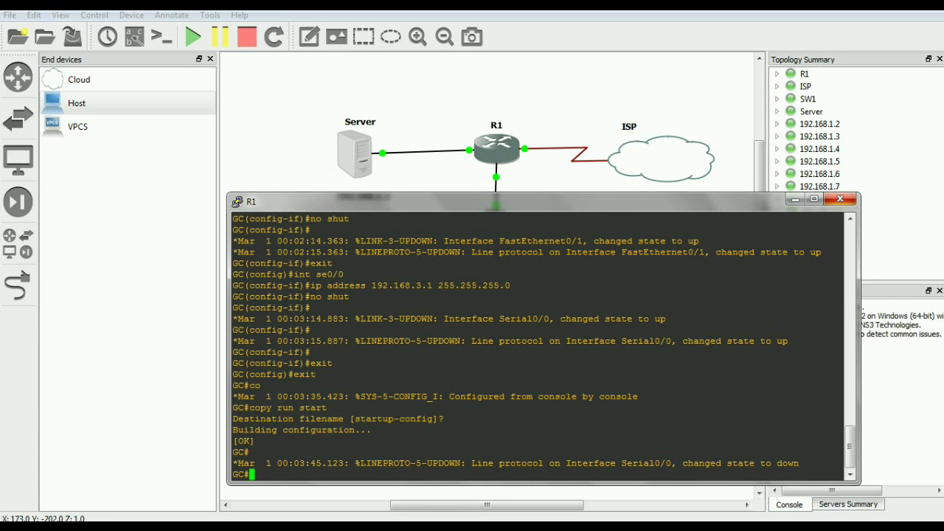
left_click(840, 199)
right_click(642, 164)
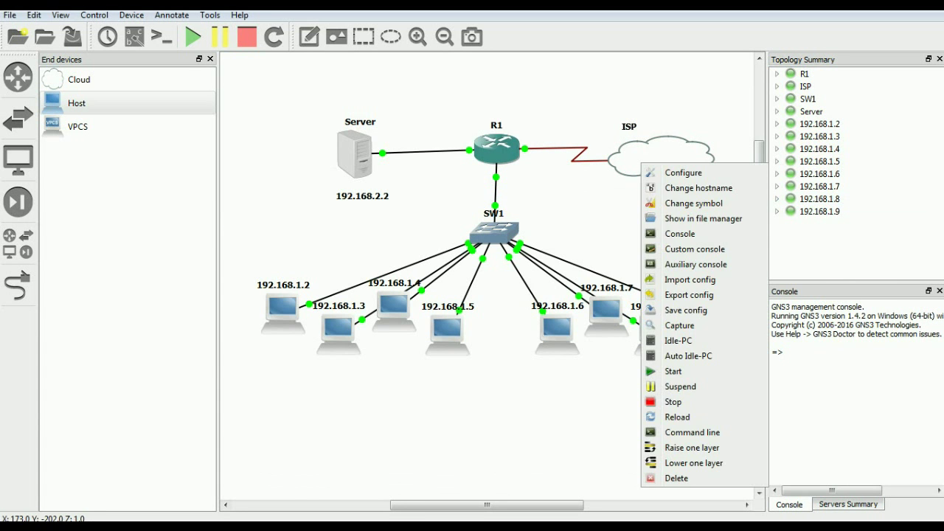
left_click(679, 233)
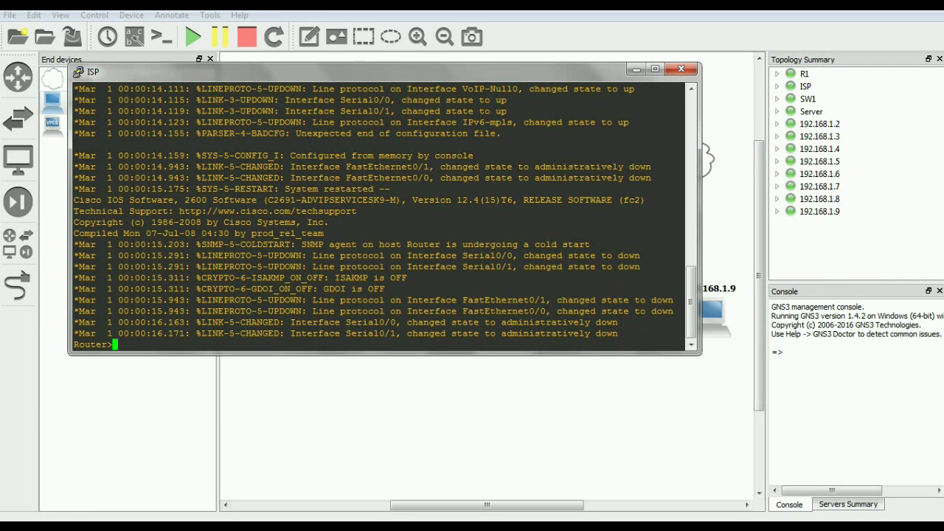
Enter privileged mode and then global configuration mode on the ISP router
key("Return")
type("en")
key("Return")
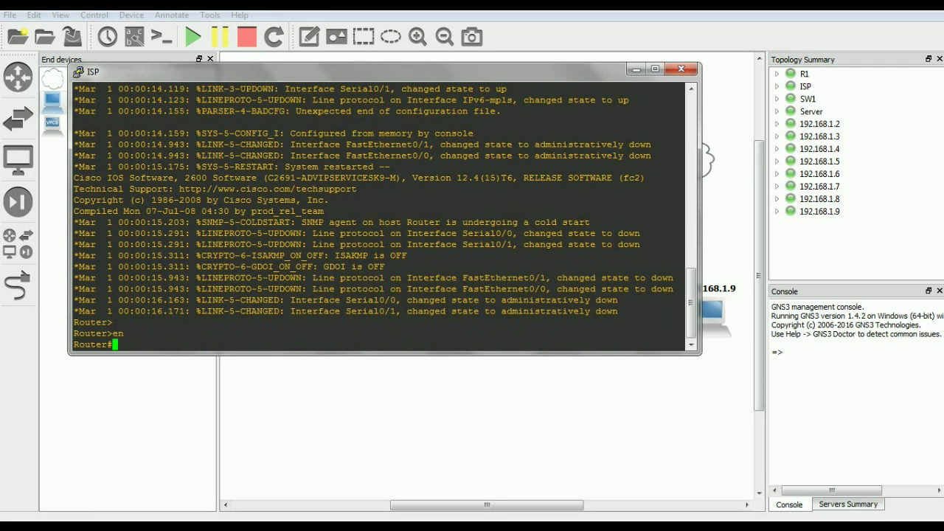
type("conifg t")
key("Return")
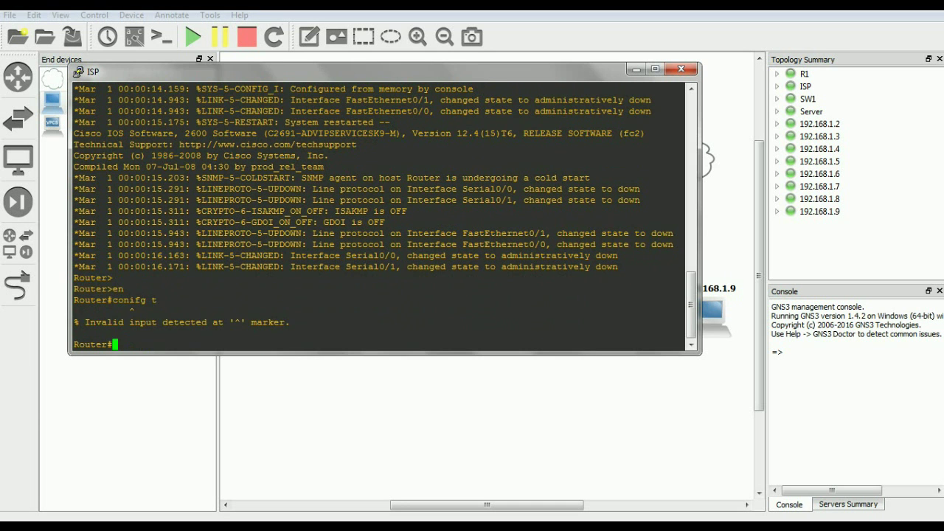
type("config t")
key("Return")
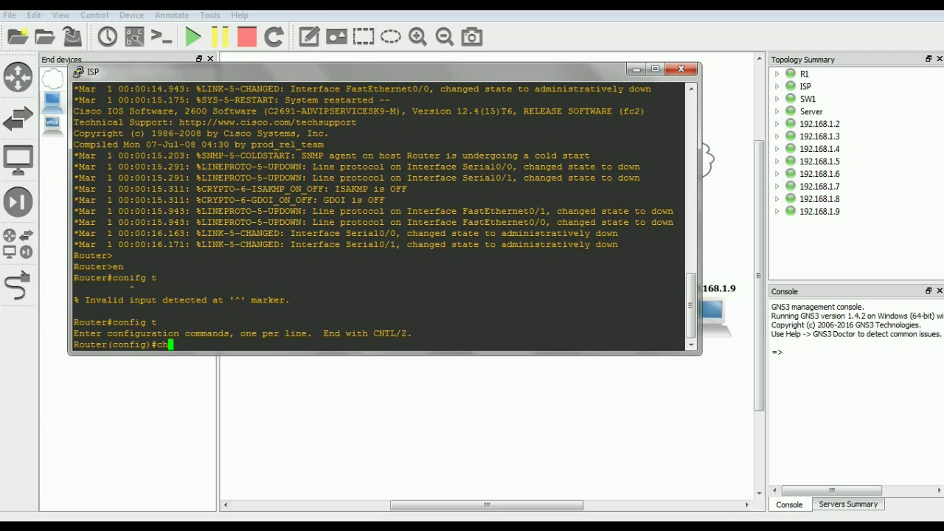
Set the router's hostname to ISP
type("hostname 1")
key("BackSpace")
type("ISP")
key("Return")
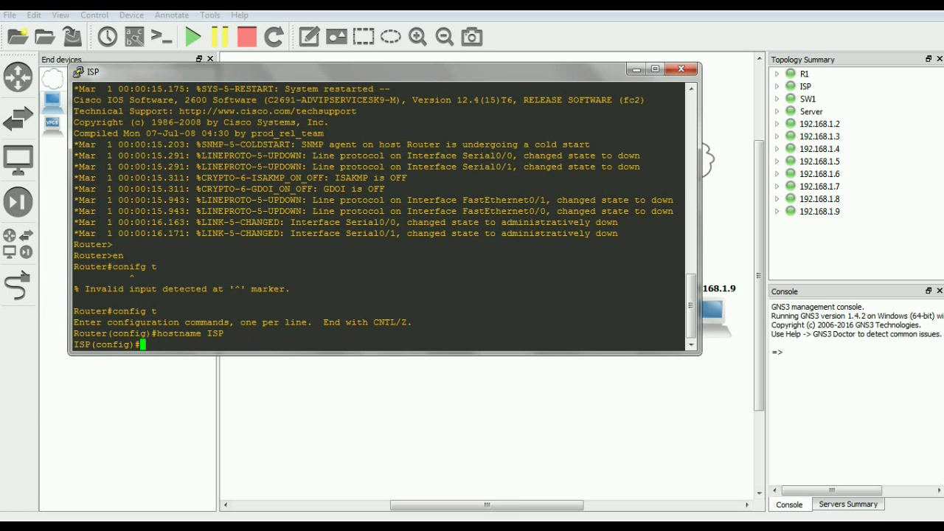
Assign IP address 192.168.3.2 with mask 255.255.255.0 to the ISP router's interface se0/0 and enable the interface
type("int se 0/0")
key("Return")
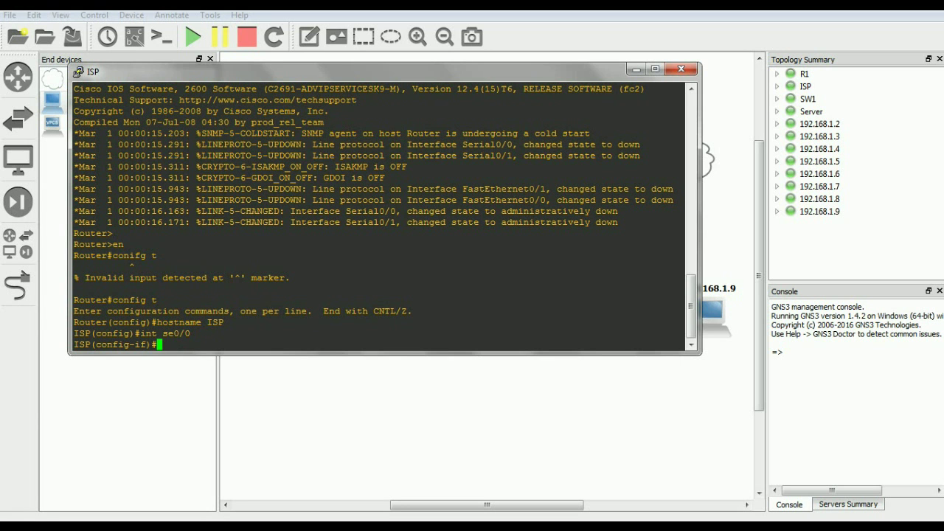
type("ip address 192")
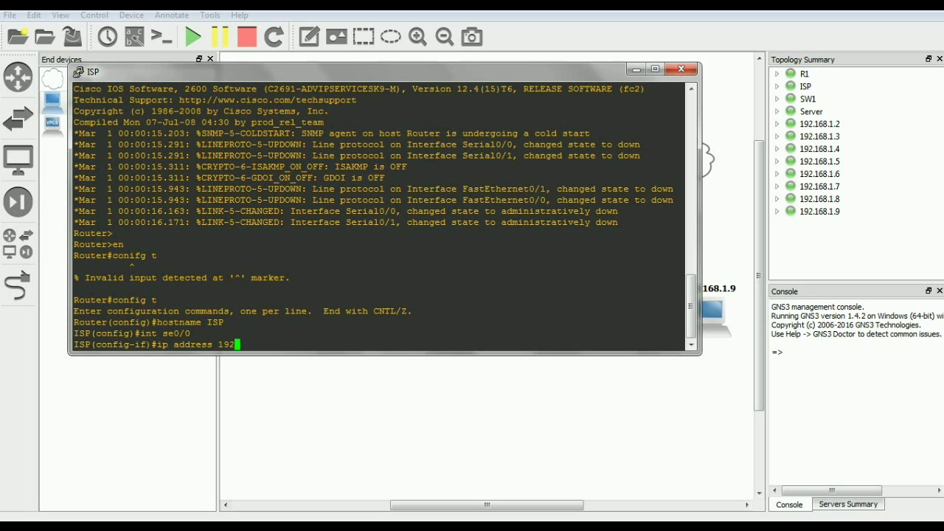
type(".168.3.2 255.255.2")
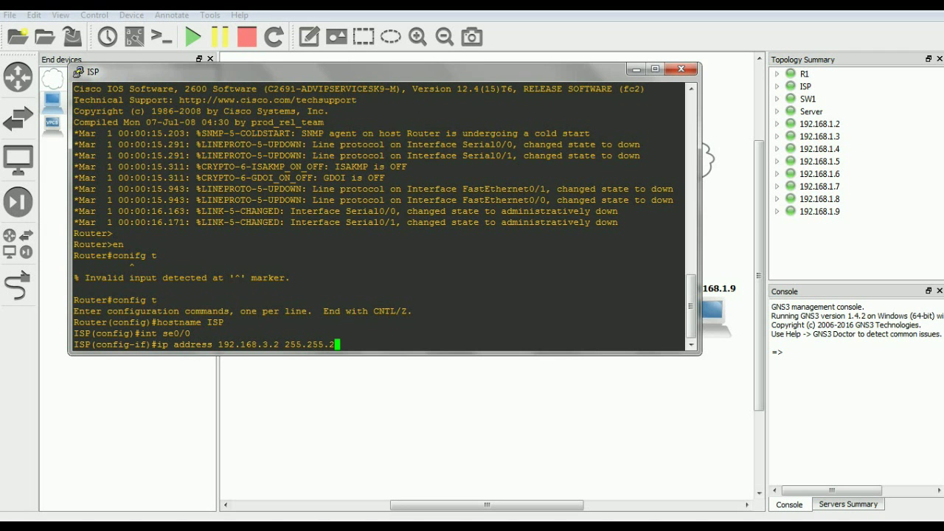
type("55.0")
key("Return")
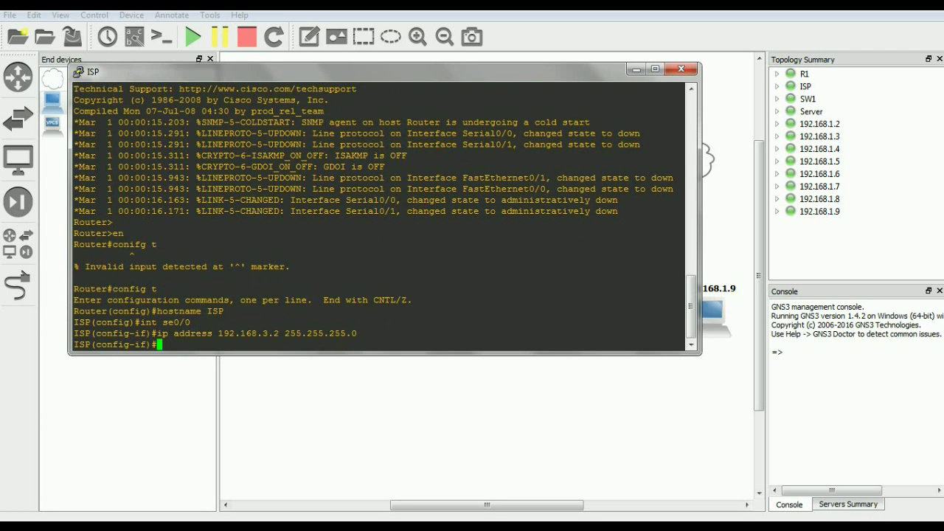
type("no shut")
key("Return")
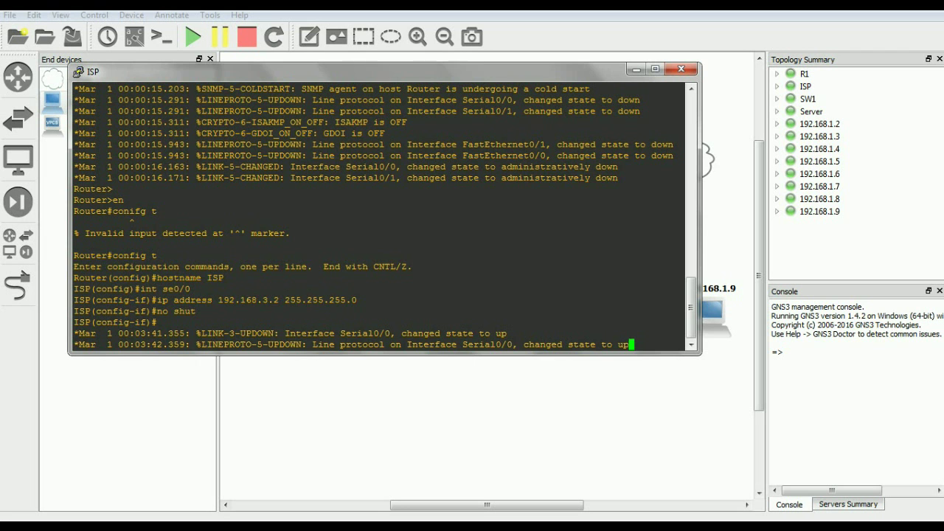
key("Return")
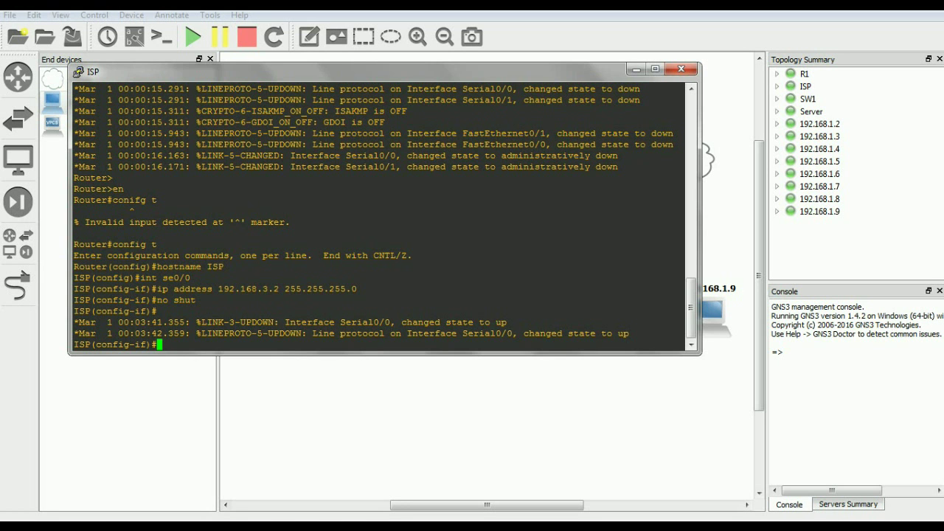
type("c")
type("op")
type("y r")
type("un")
key("BackSpace")
key("BackSpace")
key("BackSpace")
key("BackSpace")
key("BackSpace")
key("BackSpace")
key("BackSpace")
key("BackSpace")
key("BackSpace")
Exit interface configuration and global configuration mode on the ISP router
type("exit")
key("Return")
type("e")
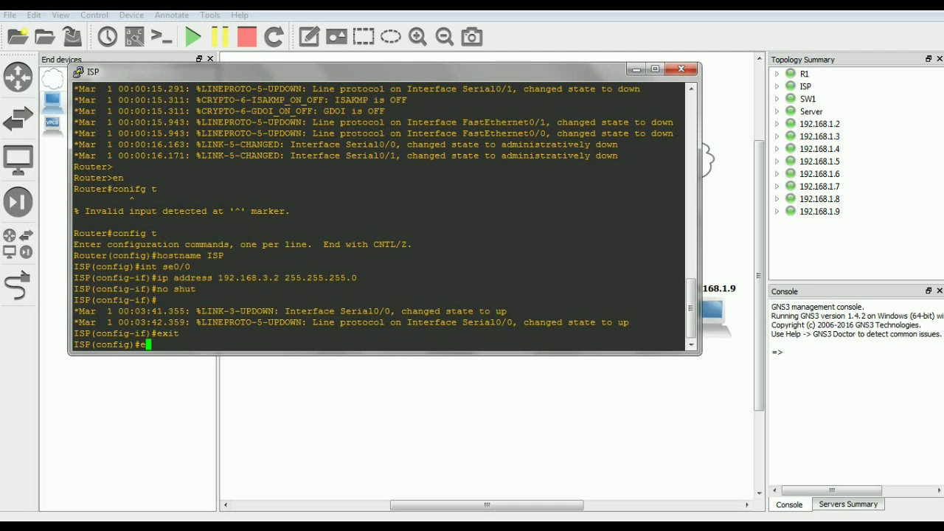
type("xit")
key("Return")
Copy the ISP router's running configuration to the default startup-config file
type("c")
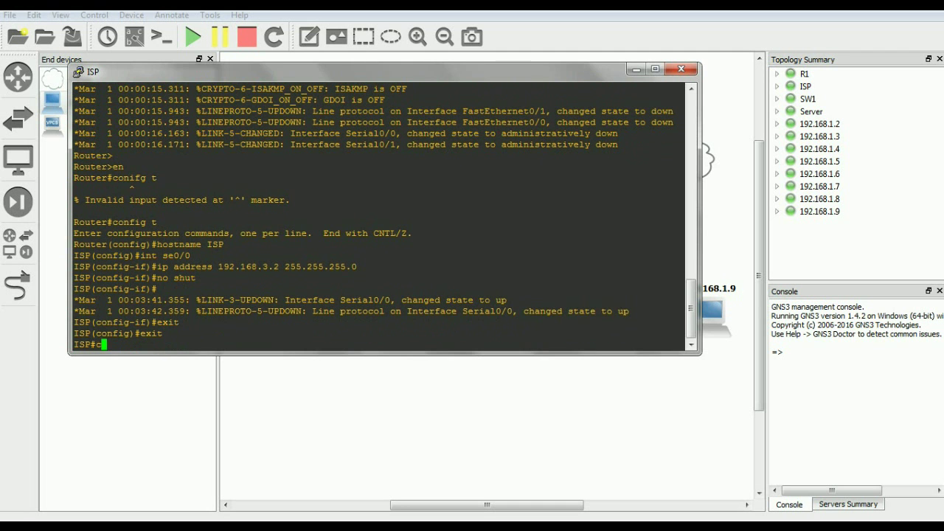
type("opy run")
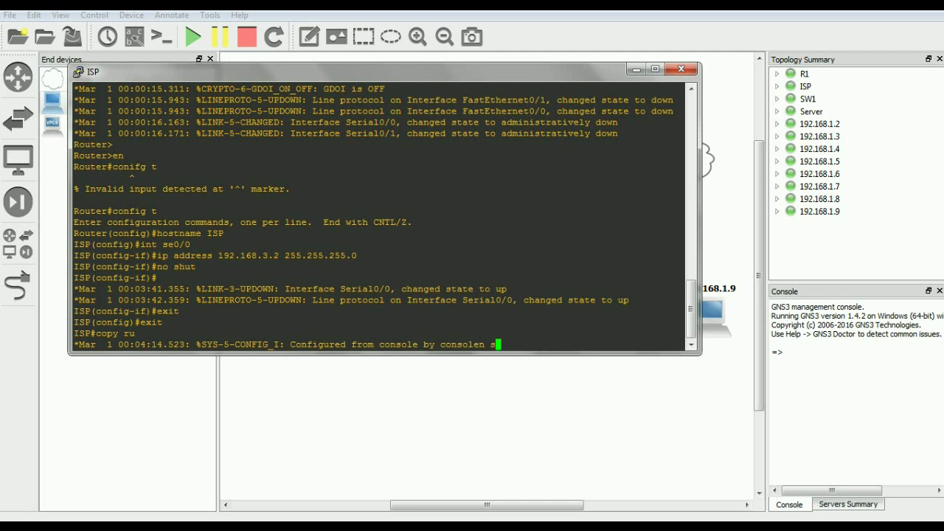
key("Return")
type("c")
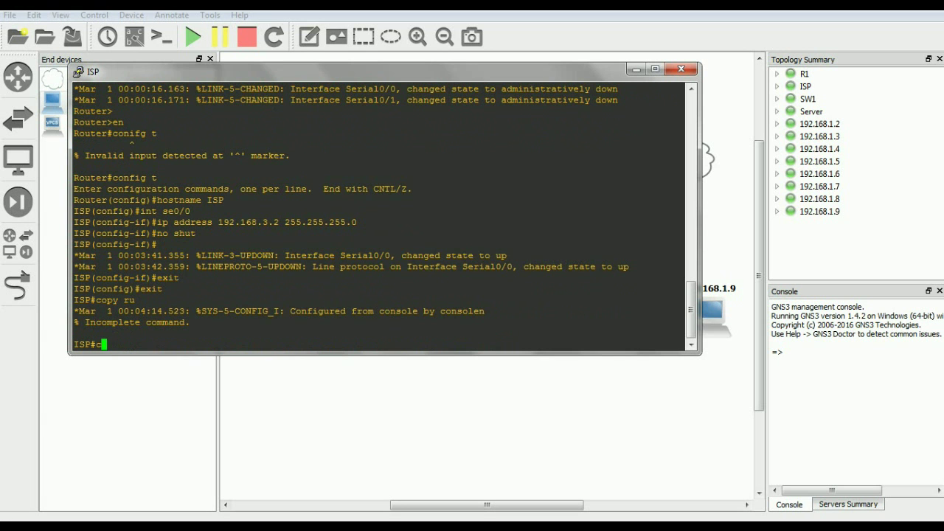
type("opy run start")
key("Return")
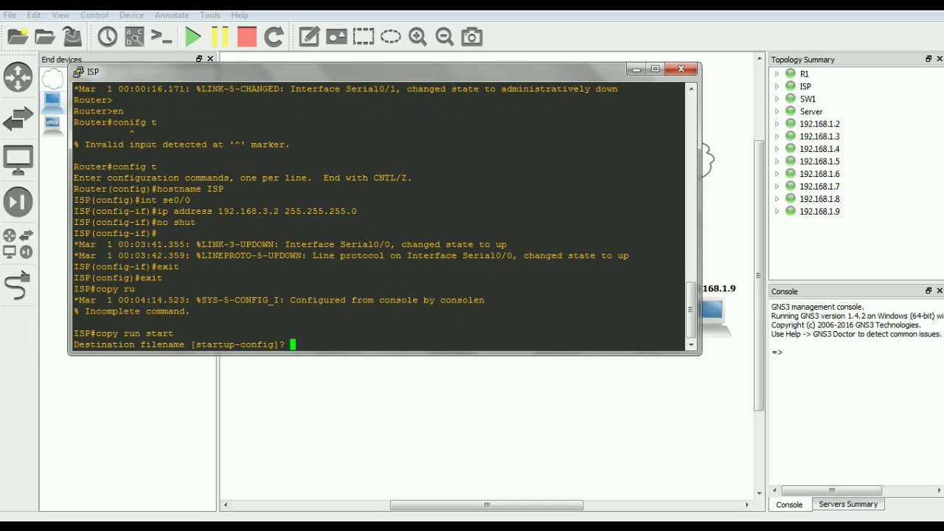
key("Return")
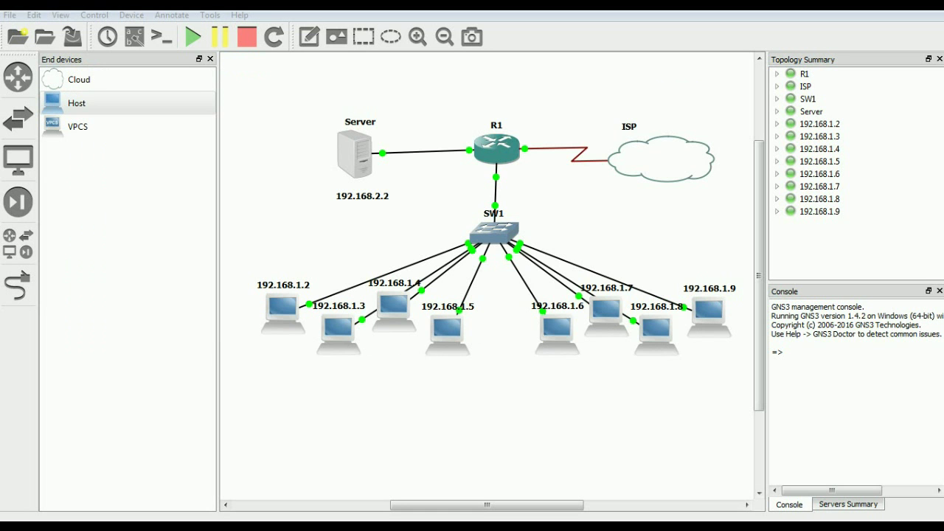
Open R1's console, display the brief IP interface summary and close the console window
right_click(501, 146)
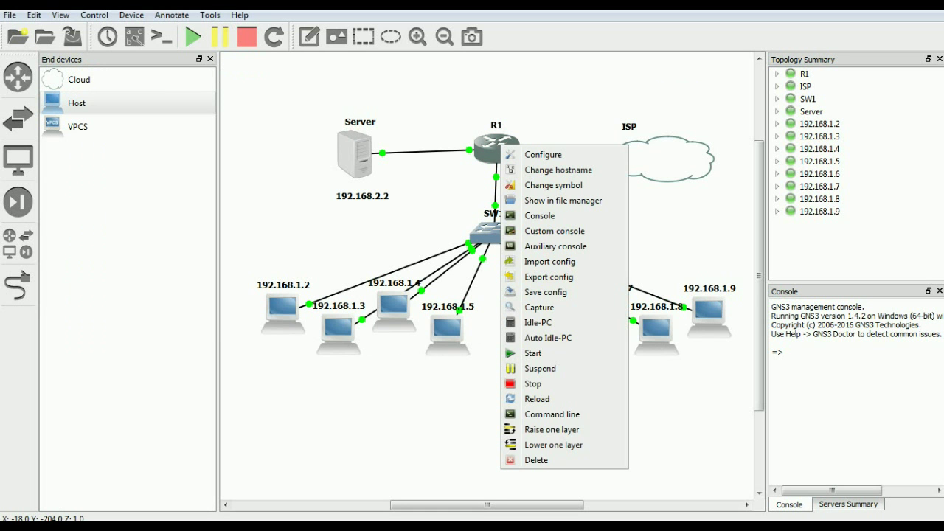
left_click(539, 216)
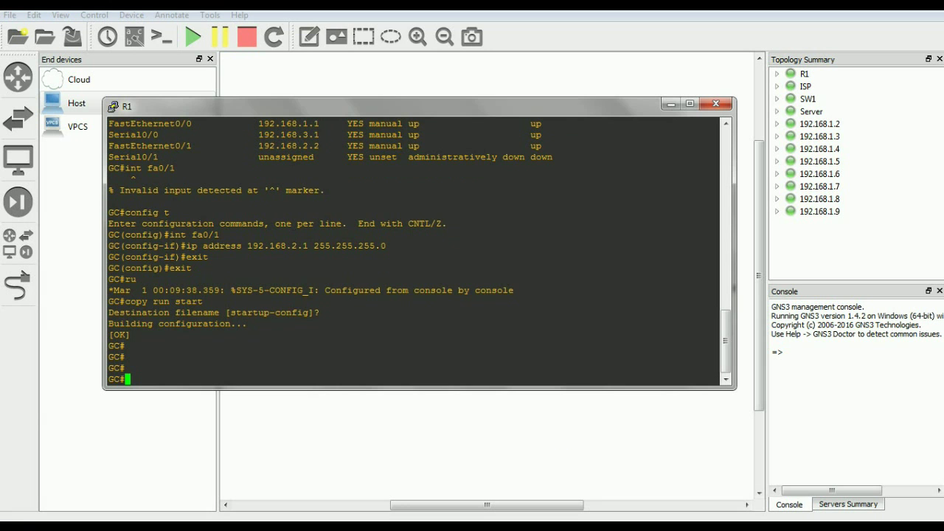
type("show ip int brief")
key("Return")
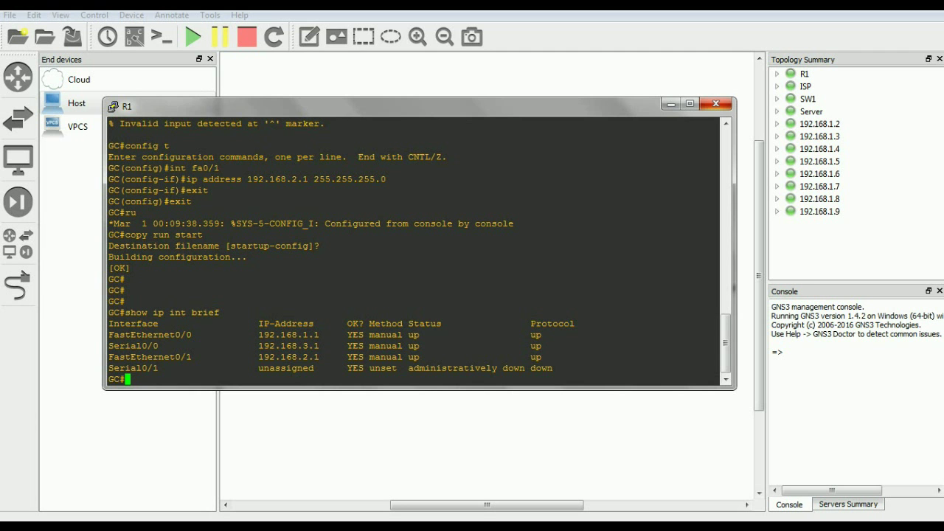
left_click(716, 103)
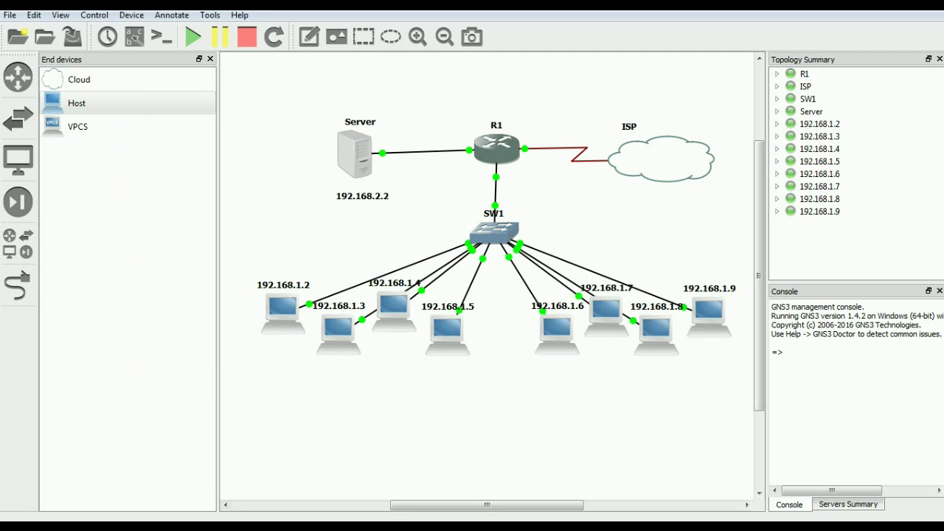
Open the VPCS multi-host console, move it clear of the topology and ping 192.168.1.2 twice from VPCS[1]
left_click(209, 14)
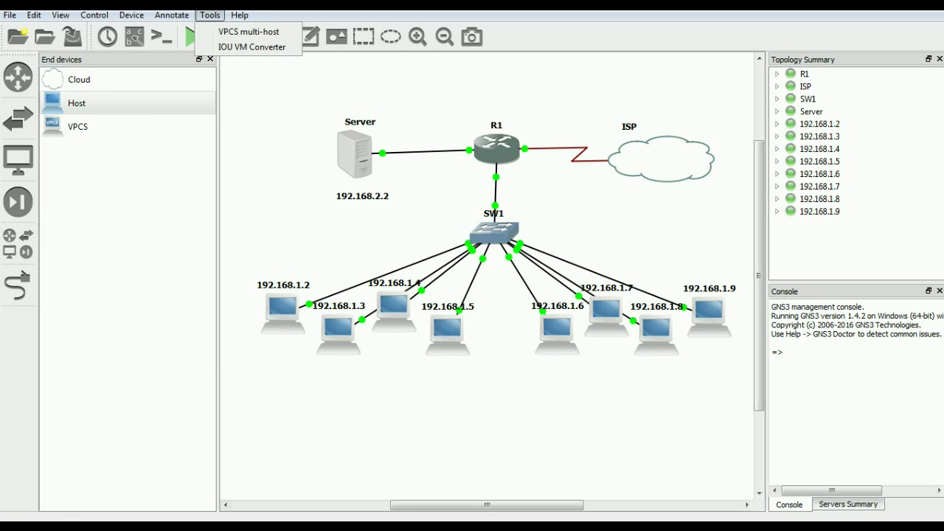
left_click(248, 32)
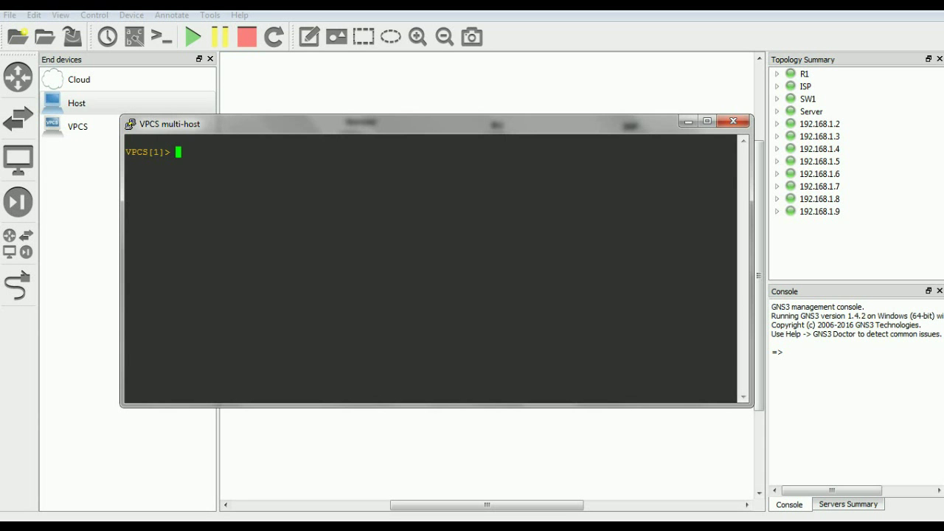
left_click_drag(369, 123, 762, 94)
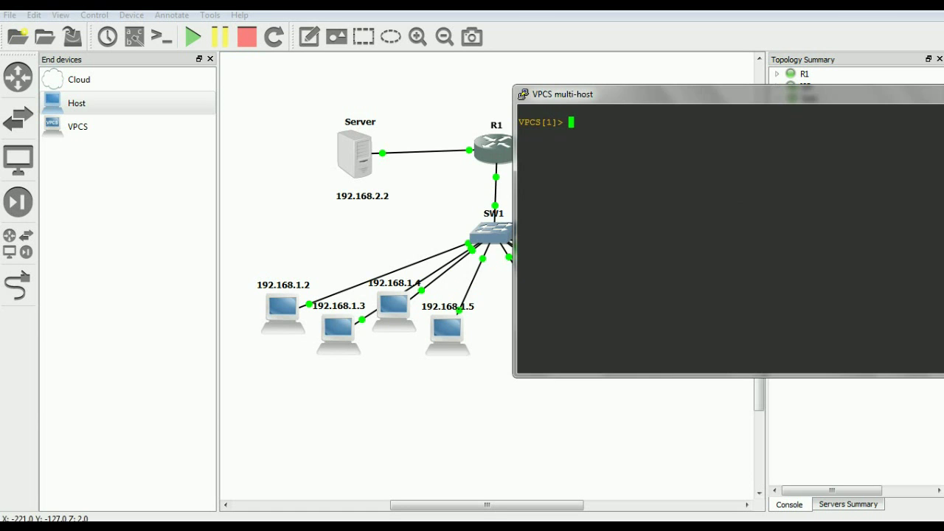
type("ping")
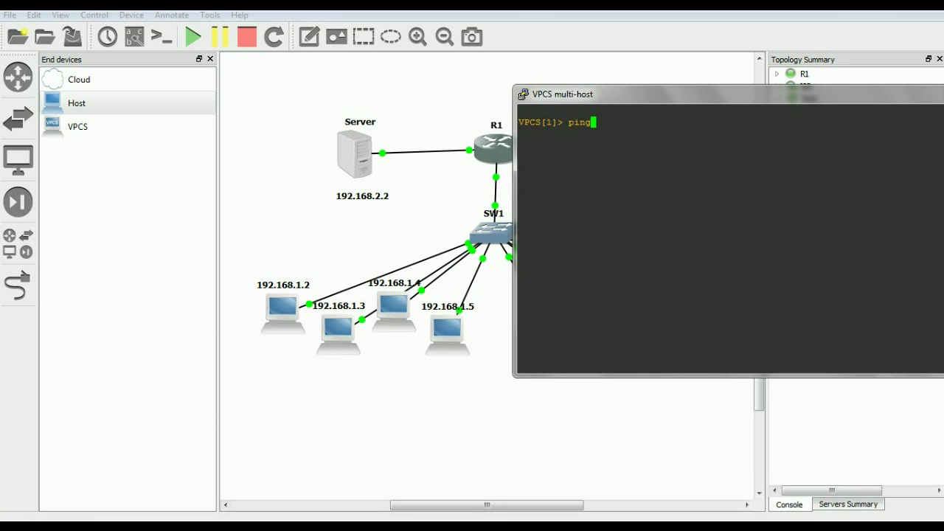
type(" 192.168.1.2")
key("Return")
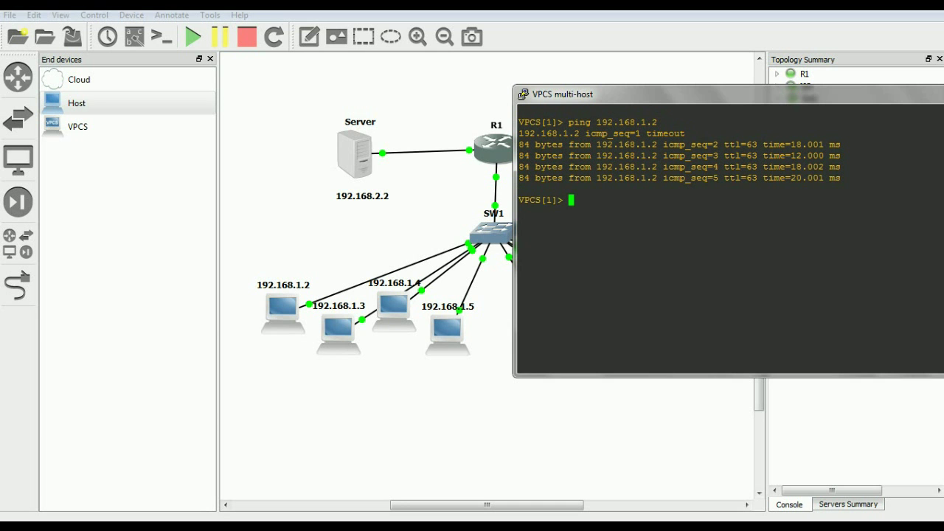
key("Up")
key("Return")
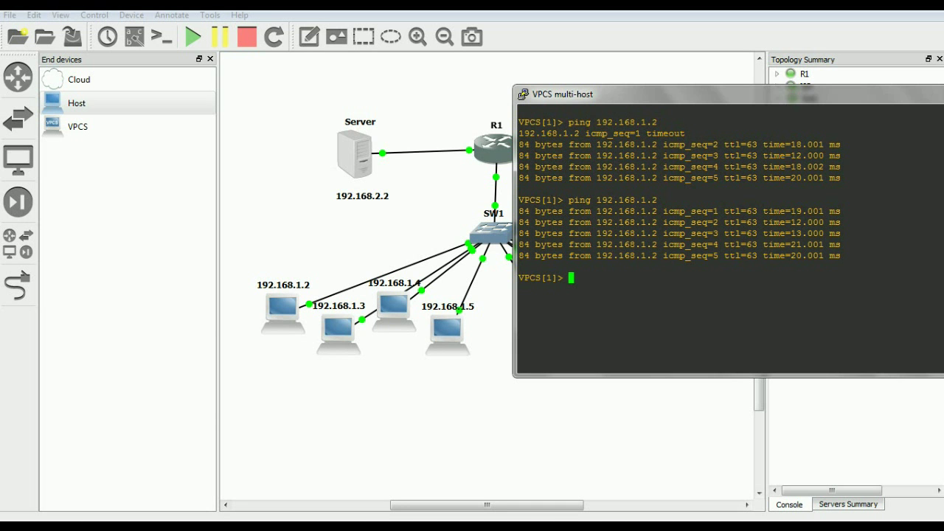
Ping 192.168.1.9 from VPCS[1] and close the VPCS multi-host console
left_click_drag(664, 93, 164, 64)
type("p")
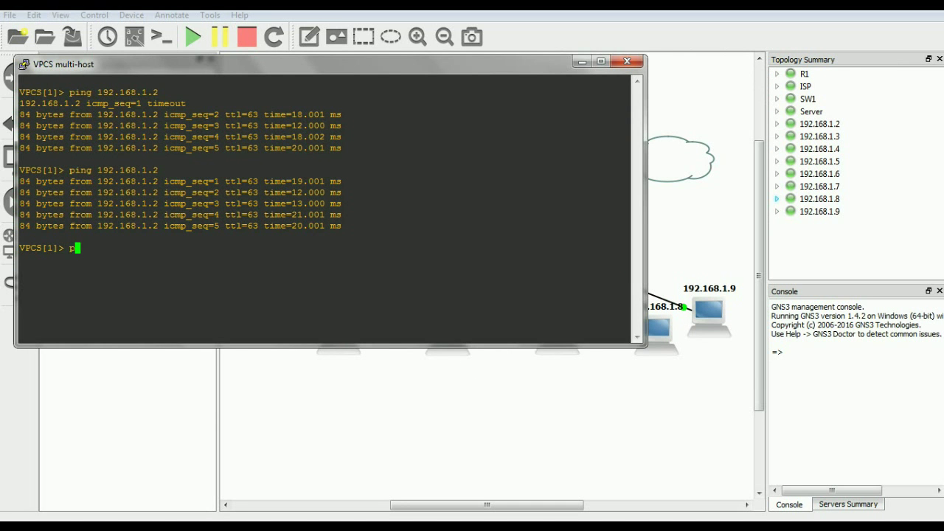
type("ing 192.168.1.9")
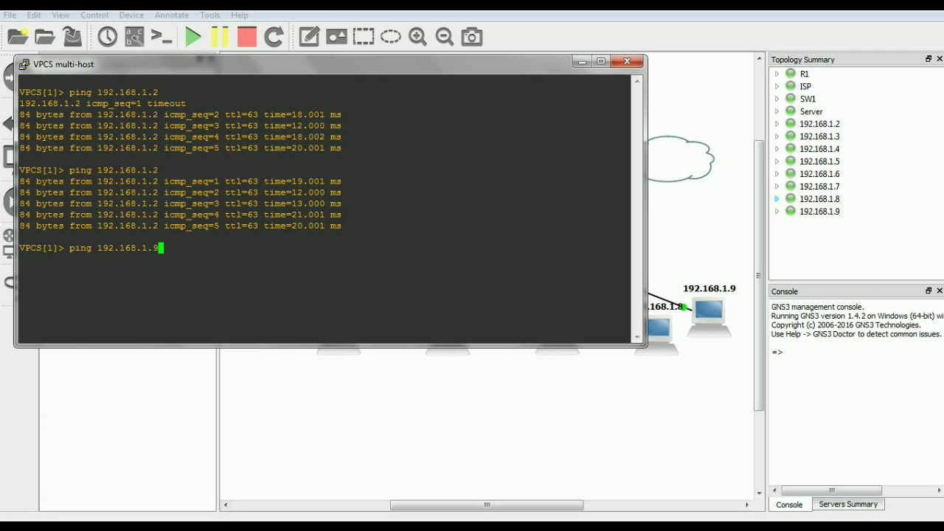
key("Return")
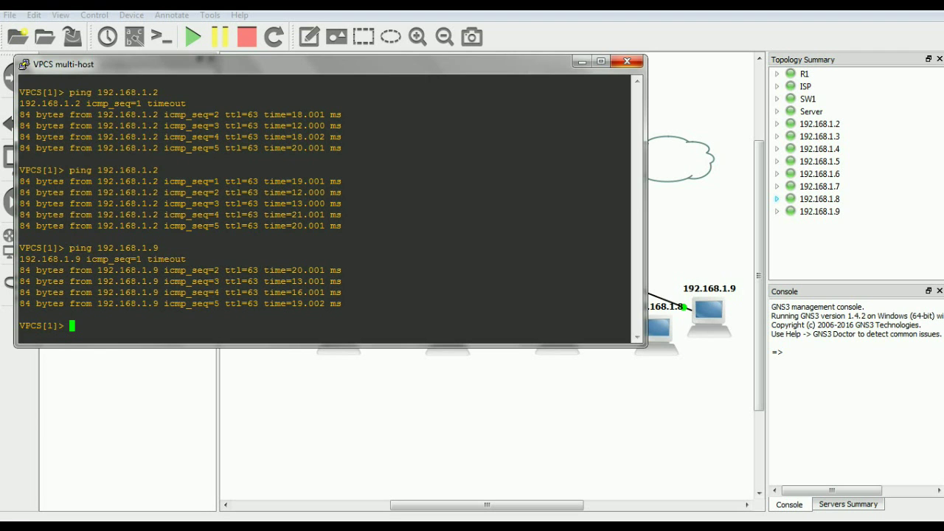
left_click(627, 62)
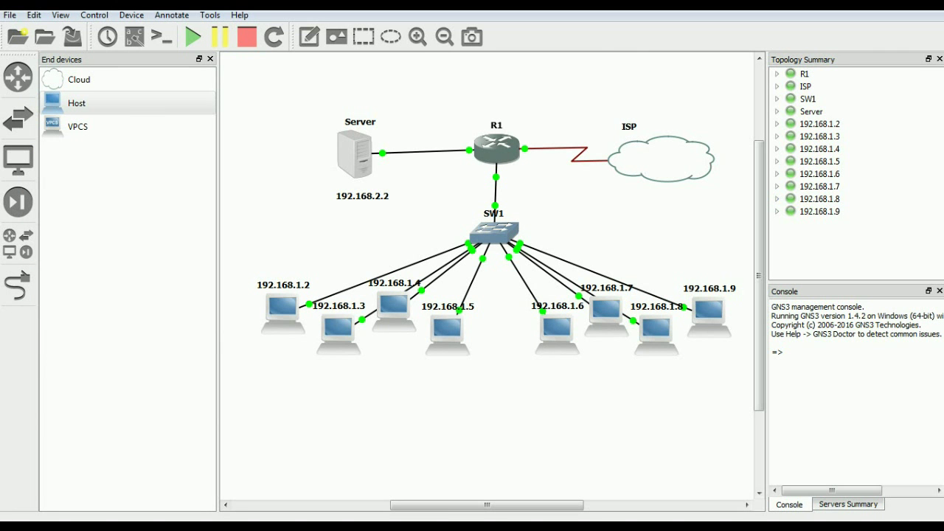